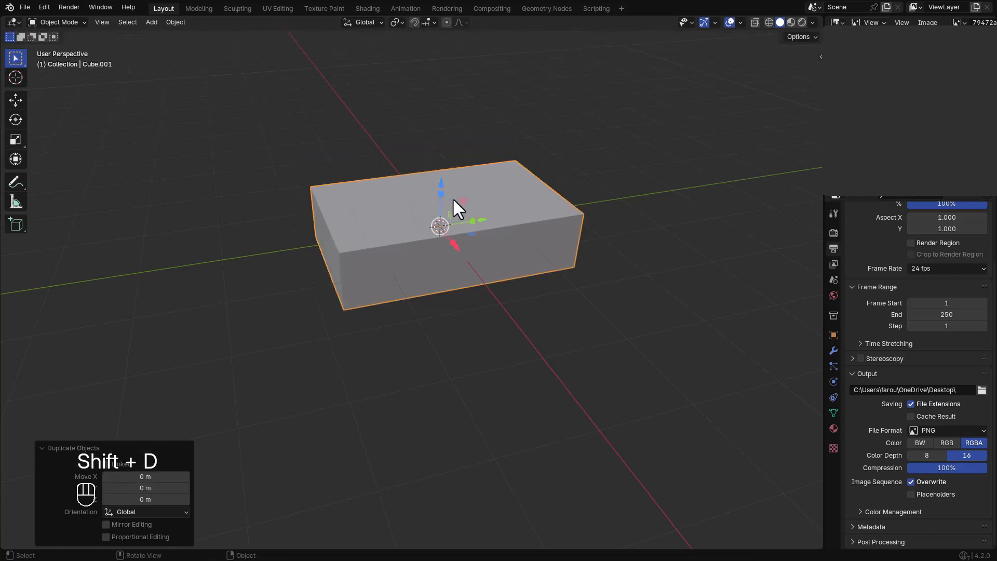
Step: Shrink the duplicated block along Y and X so its footprint is smaller than the base block's
{"action": "key", "text": "s"}
{"action": "key", "text": "y"}
{"action": "left_click", "coordinate": [448, 234]}
{"action": "key", "text": "s"}
{"action": "key", "text": "x"}
{"action": "left_click", "coordinate": [445, 231]}
Step: Raise the smaller block along Z so it protrudes through the base block's top, and adjust its length along Y
{"action": "key", "text": "g"}
{"action": "key", "text": "z"}
{"action": "left_click", "coordinate": [475, 224]}
{"action": "key", "text": "s"}
{"action": "key", "text": "y"}
{"action": "left_click", "coordinate": [452, 214]}
Step: Subtract the smaller block from the base block with a Boolean difference to carve a cavity in the top
{"action": "middle_click_drag", "start_coordinate": [452, 214], "coordinate": [500, 239]}
{"action": "left_click", "coordinate": [507, 242], "text": "shift"}
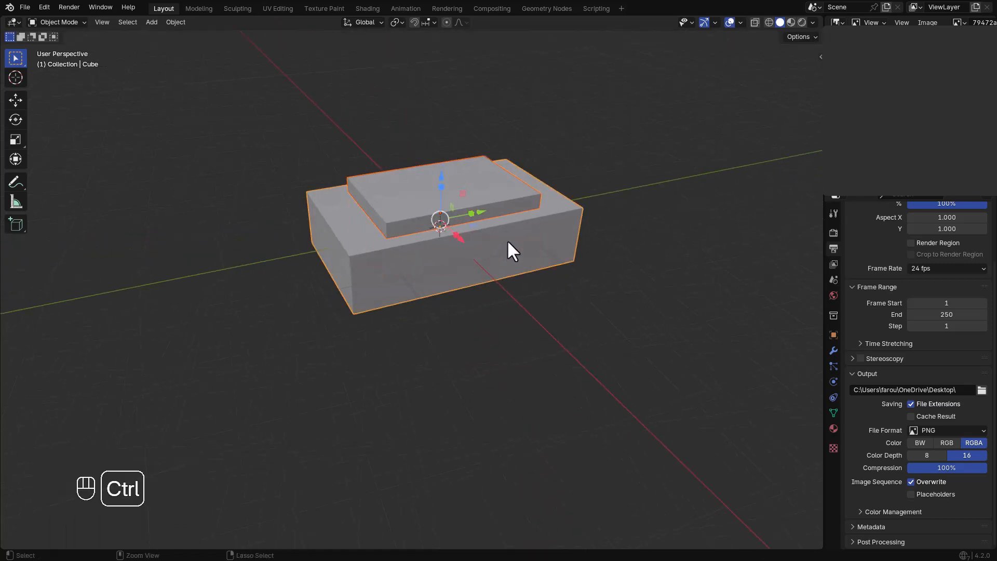
{"action": "key", "text": "ctrl+KP_Subtract"}
{"action": "middle_click_drag", "start_coordinate": [482, 207], "coordinate": [439, 215]}
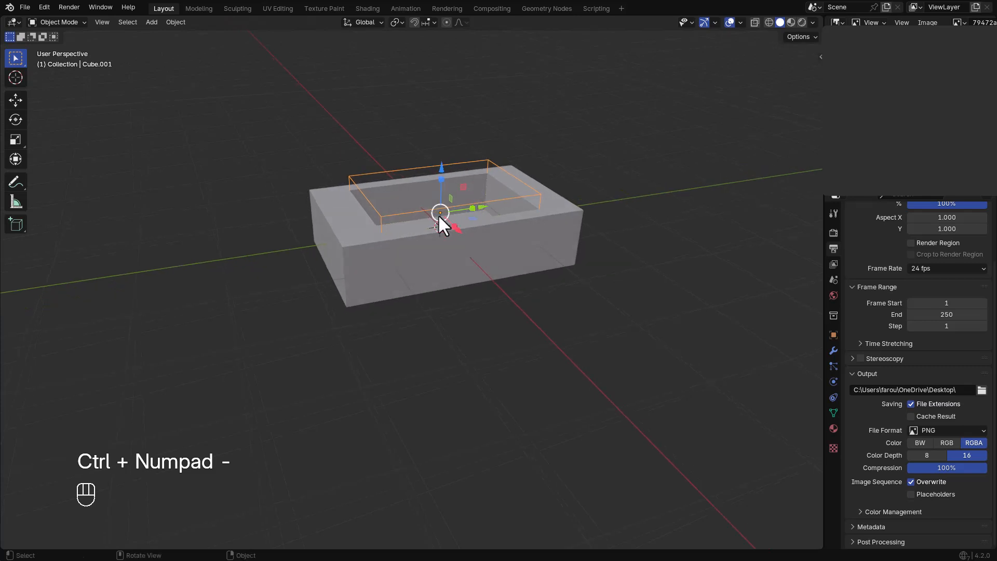
Step: Shorten the Boolean cutter to about 0.7 along Y and shift it along Y toward the rear of the body
{"action": "key", "text": "s"}
{"action": "key", "text": "y"}
{"action": "left_click", "coordinate": [483, 209]}
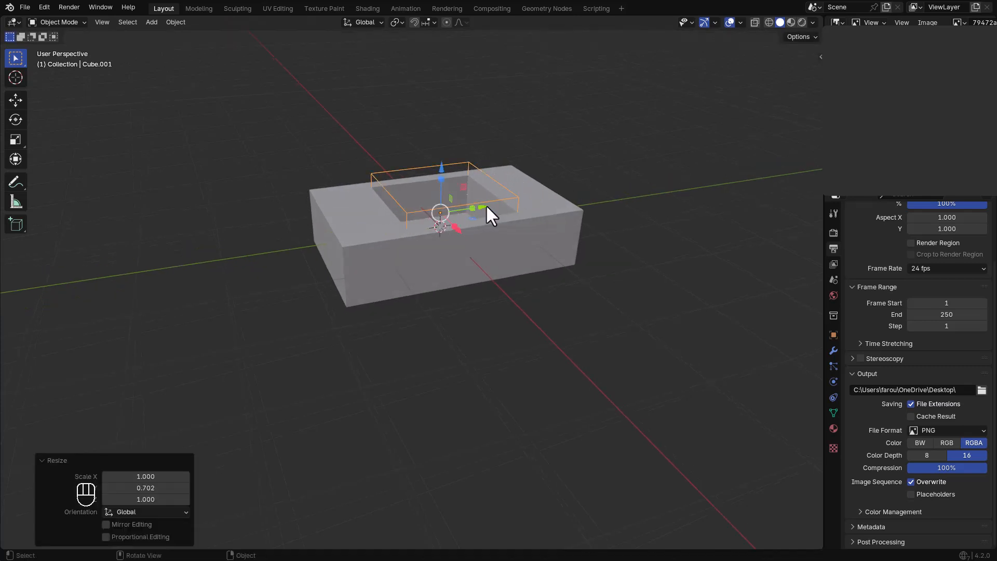
{"action": "key", "text": "g"}
{"action": "key", "text": "y"}
{"action": "left_click", "coordinate": [496, 205]}
Step: Apply the Boolean modifier on the base block
{"action": "left_click", "coordinate": [514, 287]}
{"action": "middle_click_drag", "start_coordinate": [531, 228], "coordinate": [528, 243]}
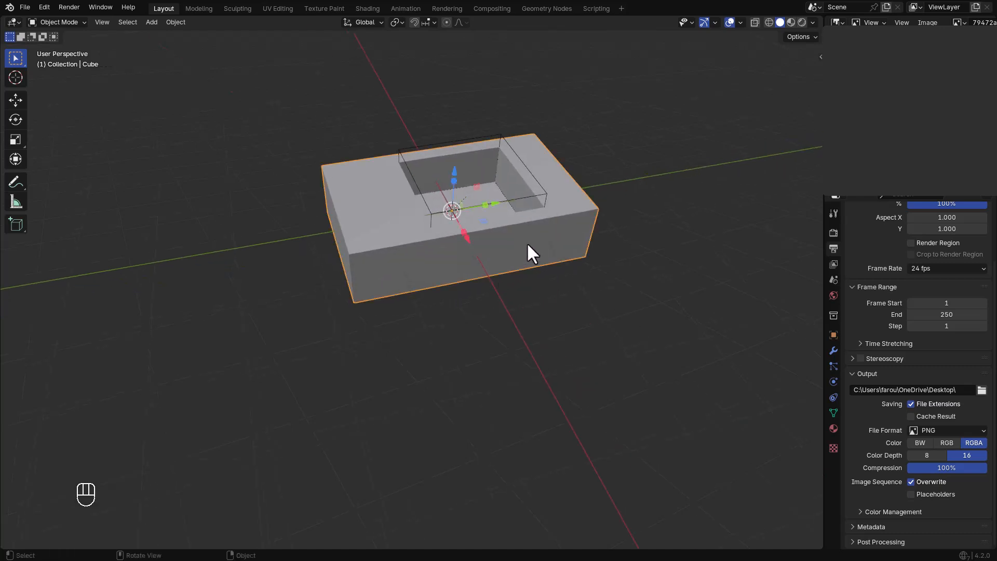
{"action": "left_click", "coordinate": [834, 351]}
{"action": "left_click", "coordinate": [957, 251]}
{"action": "left_click", "coordinate": [930, 261]}
{"action": "left_click", "coordinate": [670, 244]}
Step: Delete the cutter block from the cavity in the body
{"action": "middle_click_drag", "start_coordinate": [598, 231], "coordinate": [561, 236]}
{"action": "left_click", "coordinate": [541, 187]}
{"action": "key", "text": "x"}
{"action": "left_click", "coordinate": [530, 189]}
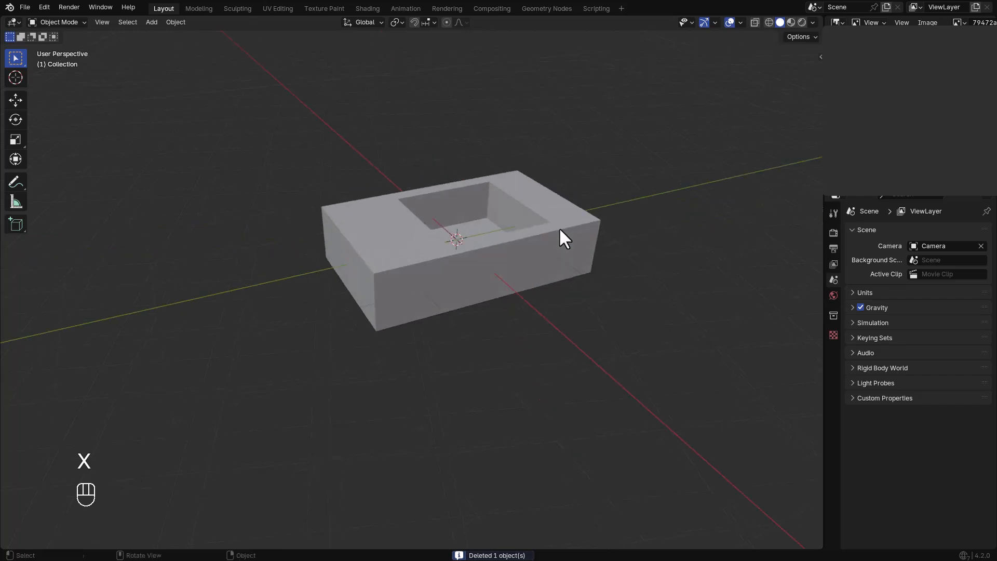
Step: Raise the cavity's front rim edge about 0.15 m along Z
{"action": "key", "text": "Tab"}
{"action": "left_click", "coordinate": [428, 222]}
{"action": "key", "text": "Tab"}
{"action": "left_click", "coordinate": [425, 220]}
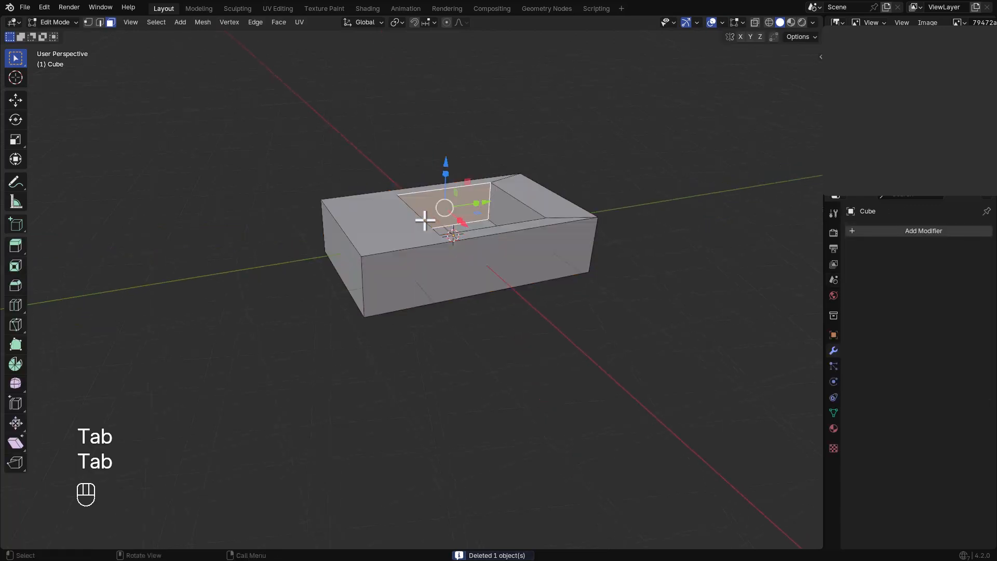
{"action": "key", "text": "2"}
{"action": "left_click", "coordinate": [420, 223]}
{"action": "key", "text": "g"}
{"action": "key", "text": "z"}
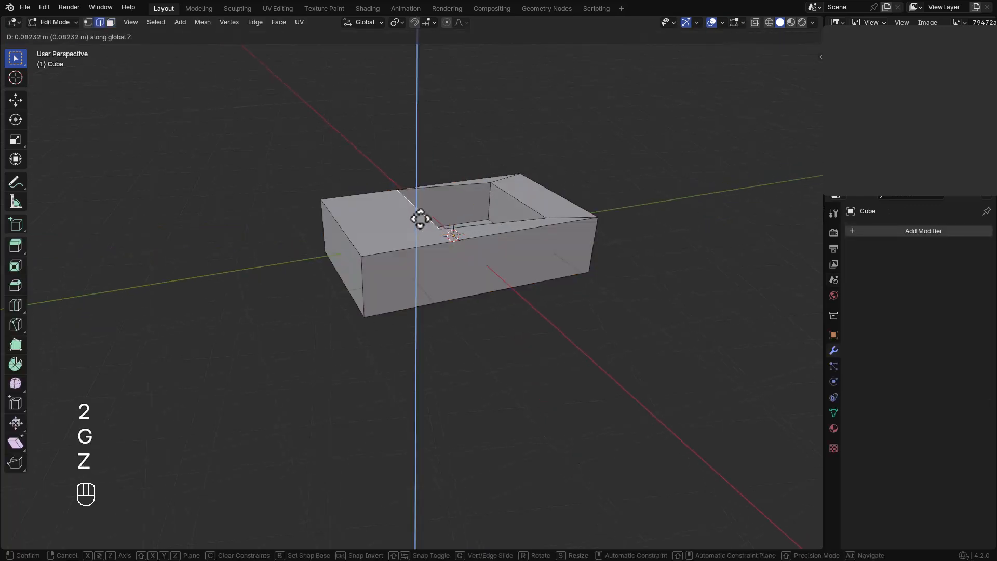
{"action": "left_click", "coordinate": [419, 204]}
{"action": "mouse_move", "coordinate": [419, 204]}
{"action": "middle_mouse_down"}
{"action": "mouse_move", "coordinate": [378, 199]}
{"action": "mouse_move", "coordinate": [412, 220]}
{"action": "middle_mouse_up"}
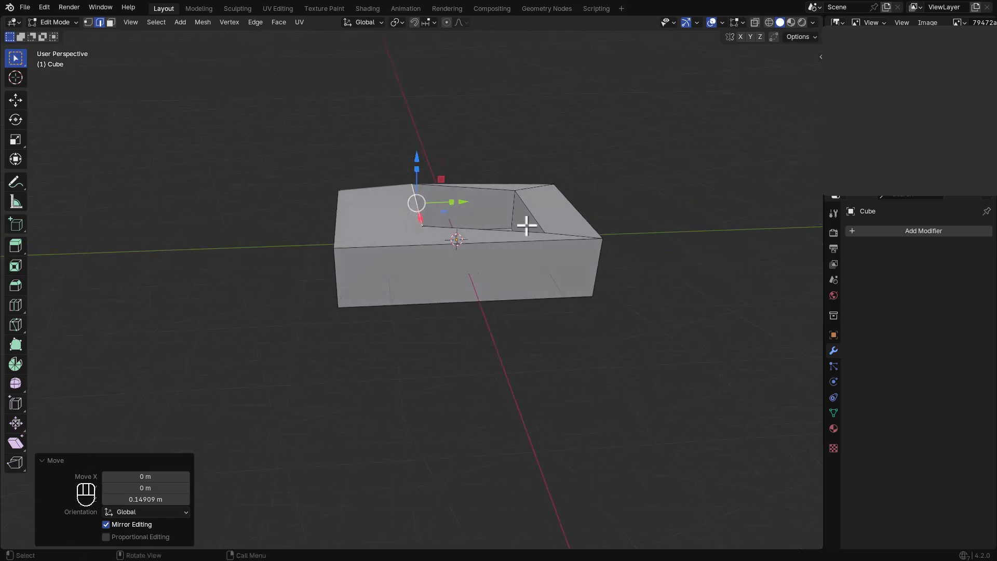
Step: Raise the cavity's opposite rim edge slightly along Z so both rim edges slope up from the body
{"action": "middle_click_drag", "start_coordinate": [523, 219], "coordinate": [531, 226]}
{"action": "left_click", "coordinate": [534, 214]}
{"action": "key", "text": "g"}
{"action": "key", "text": "z"}
{"action": "left_click", "coordinate": [533, 202]}
{"action": "key", "text": "Tab"}
{"action": "middle_click_drag", "start_coordinate": [452, 243], "coordinate": [445, 284]}
{"action": "key", "text": "Tab"}
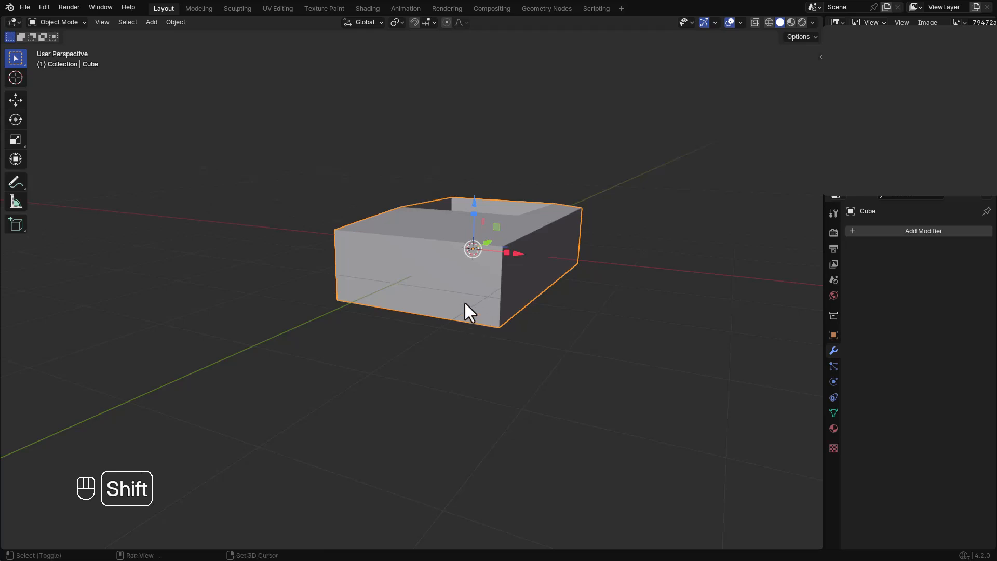
{"action": "key", "text": "shift+a"}
{"action": "mouse_move", "coordinate": [437, 301]}
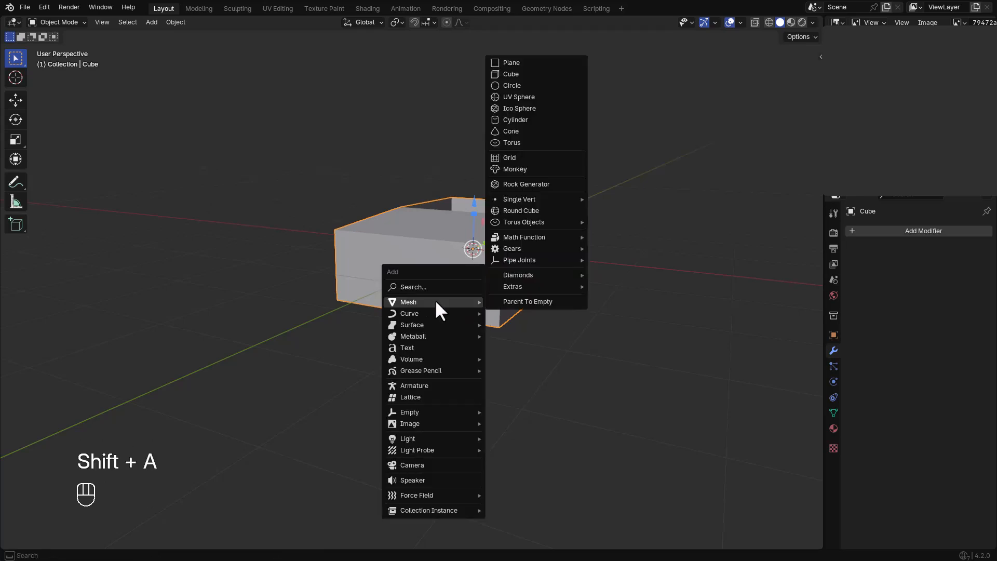
{"action": "left_click", "coordinate": [506, 74]}
{"action": "key", "text": "s"}
{"action": "left_click", "coordinate": [474, 252]}
{"action": "mouse_move", "coordinate": [474, 252]}
{"action": "middle_mouse_down", "text": "alt"}
{"action": "mouse_move", "coordinate": [470, 292]}
{"action": "mouse_move", "coordinate": [470, 267]}
{"action": "middle_mouse_up", "text": "alt"}
{"action": "key", "text": "g"}
{"action": "left_click", "coordinate": [516, 381]}
{"action": "middle_click_drag", "start_coordinate": [516, 381], "coordinate": [506, 304], "text": "alt"}
{"action": "scroll", "coordinate": [506, 347], "scroll_direction": "up", "scroll_amount": 5}
{"action": "middle_click_drag", "start_coordinate": [506, 348], "coordinate": [504, 269], "text": "shift"}
{"action": "scroll", "coordinate": [510, 310], "scroll_direction": "up", "scroll_amount": 2}
{"action": "left_click_drag", "start_coordinate": [563, 320], "coordinate": [556, 318]}
{"action": "scroll", "coordinate": [553, 320], "scroll_direction": "down", "scroll_amount": 2}
{"action": "key", "text": "Tab"}
{"action": "left_click", "coordinate": [501, 387]}
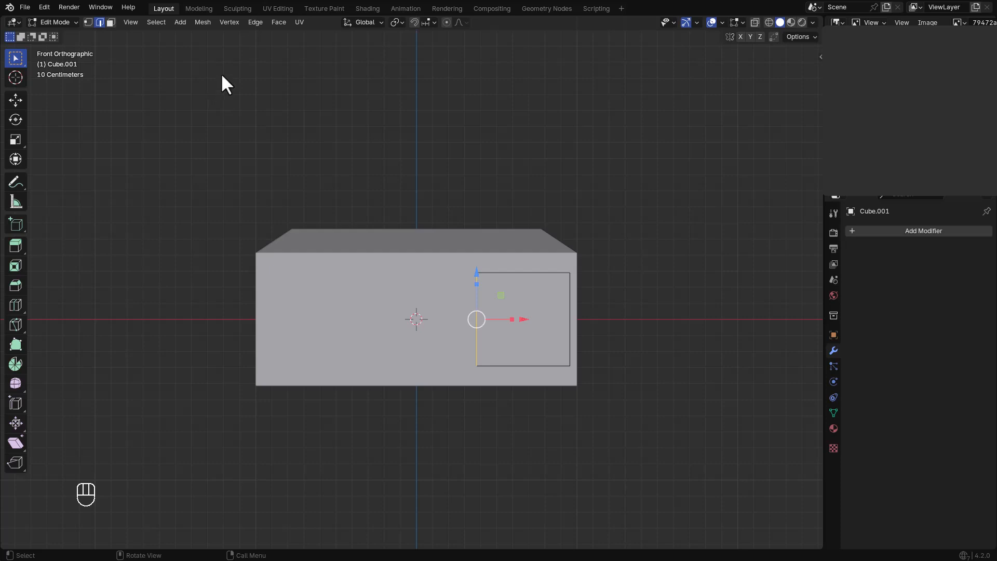
{"action": "key", "text": "x"}
{"action": "left_click", "coordinate": [423, 225]}
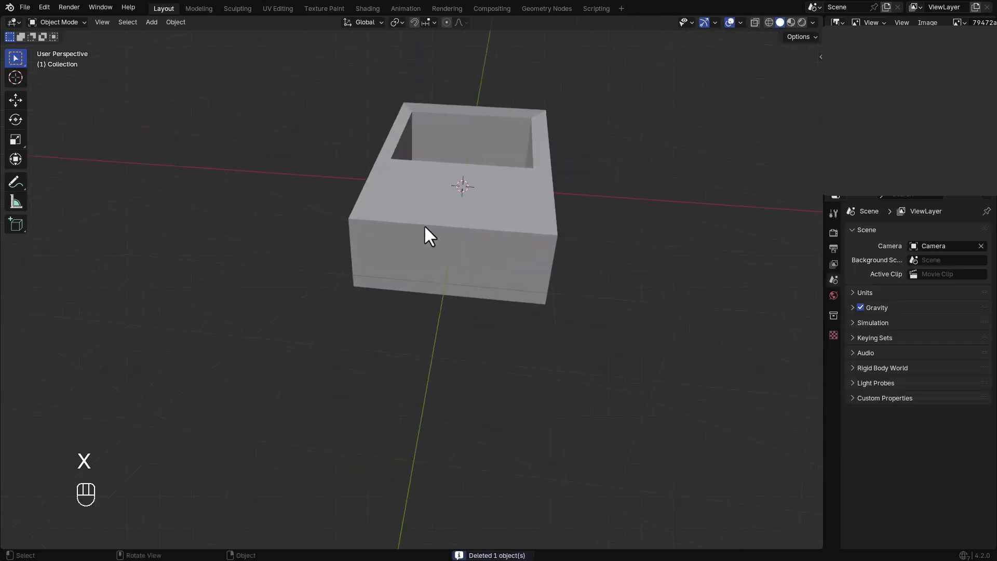
Step: Place the 3D cursor at the centre of the body's front face
{"action": "left_click", "coordinate": [425, 225]}
{"action": "middle_click_drag", "start_coordinate": [457, 246], "coordinate": [441, 260]}
{"action": "key", "text": "Tab"}
{"action": "left_click", "coordinate": [441, 262]}
{"action": "key", "text": "shift+s"}
{"action": "left_click", "coordinate": [463, 260]}
{"action": "key", "text": "Tab"}
Step: Add a cube at the 3D cursor, scale it to about 0.24 and stretch it along X across the front face
{"action": "key", "text": "shift+a"}
{"action": "mouse_move", "coordinate": [457, 253]}
{"action": "left_click", "coordinate": [509, 263]}
{"action": "key", "text": "s"}
{"action": "left_click", "coordinate": [439, 260]}
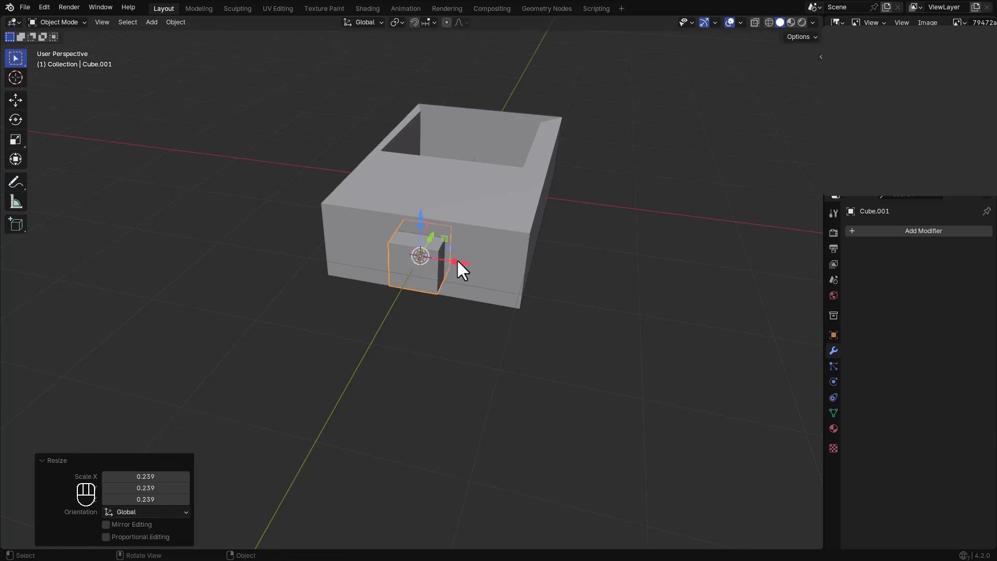
{"action": "key", "text": "s"}
{"action": "key", "text": "x"}
{"action": "left_click", "coordinate": [539, 277]}
Step: Flatten the stretched cube to about 0.34 along Y and make it slightly taller to form a front panel
{"action": "middle_click_drag", "start_coordinate": [506, 280], "coordinate": [454, 227]}
{"action": "scroll", "coordinate": [419, 273], "scroll_direction": "up", "scroll_amount": 2}
{"action": "key", "text": "s"}
{"action": "key", "text": "y"}
{"action": "left_click", "coordinate": [427, 253]}
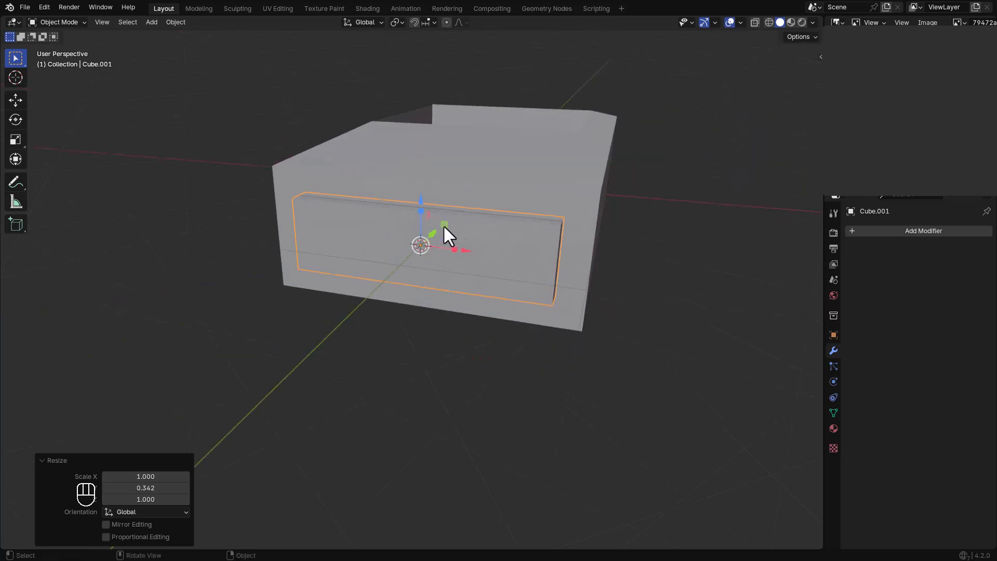
{"action": "left_click_drag", "start_coordinate": [420, 210], "coordinate": [423, 202]}
{"action": "middle_click_drag", "start_coordinate": [422, 204], "coordinate": [492, 265]}
Step: Add a new cube at the front panel's centre and scale it to about 0.12
{"action": "left_click", "coordinate": [422, 333]}
{"action": "left_click", "coordinate": [432, 266]}
{"action": "key", "text": "shift+a"}
{"action": "mouse_move", "coordinate": [500, 260]}
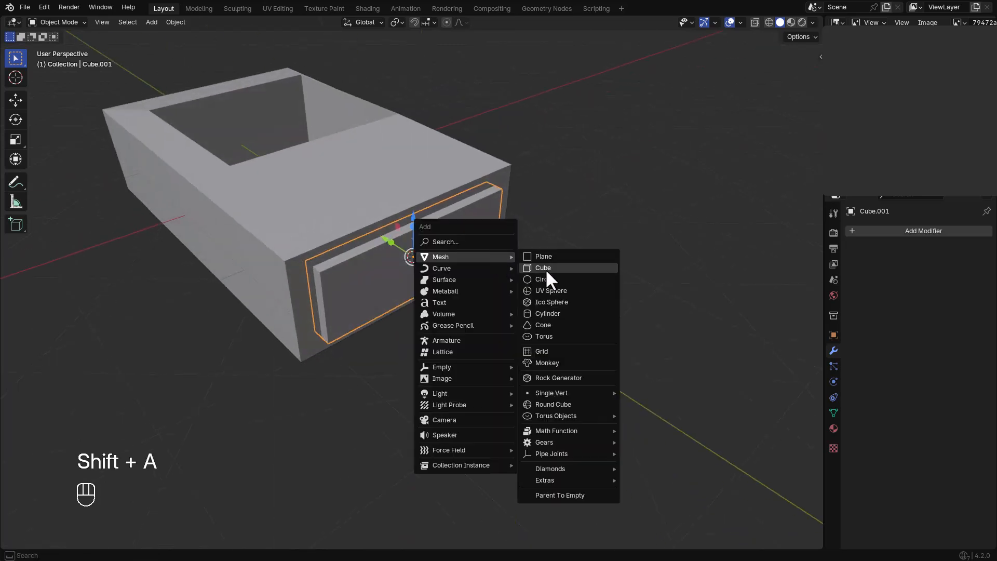
{"action": "left_click", "coordinate": [555, 272]}
{"action": "key", "text": "s"}
{"action": "left_click", "coordinate": [428, 251]}
{"action": "scroll", "coordinate": [434, 245], "scroll_direction": "up", "scroll_amount": 3}
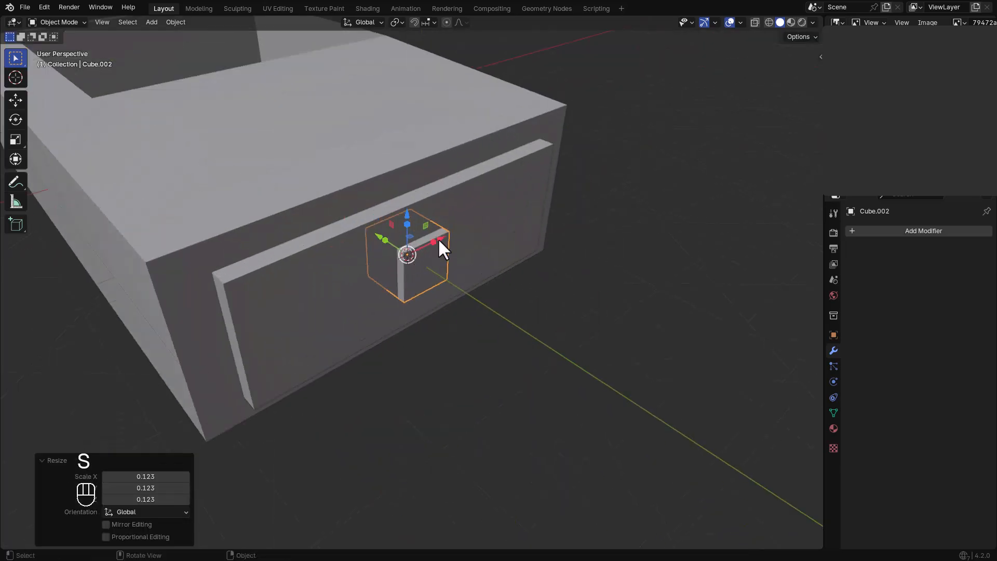
Step: Narrow the small cube into a thin upright bar and move it about 0.4 m along X on the front panel
{"action": "key", "text": "s"}
{"action": "left_click", "coordinate": [416, 247]}
{"action": "middle_click_drag", "start_coordinate": [416, 248], "coordinate": [457, 240]}
{"action": "key", "text": "g"}
{"action": "key", "text": "x"}
{"action": "left_click", "coordinate": [539, 235]}
{"action": "middle_click_drag", "start_coordinate": [539, 234], "coordinate": [484, 249]}
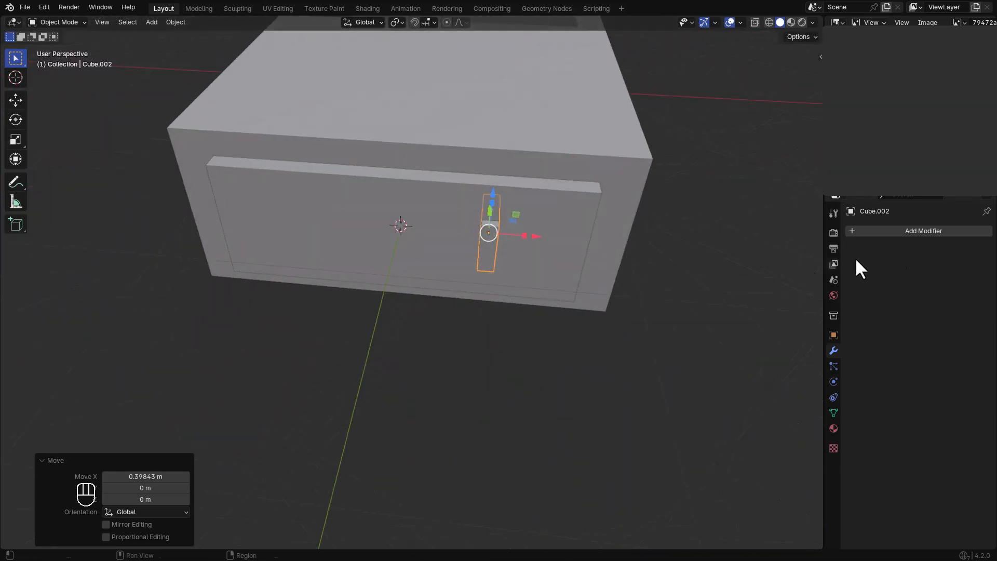
Step: Add an Array modifier to the bar with a count of 4 and a relative X offset of -1.720
{"action": "left_click", "coordinate": [889, 232]}
{"action": "mouse_move", "coordinate": [876, 274]}
{"action": "left_click", "coordinate": [789, 273]}
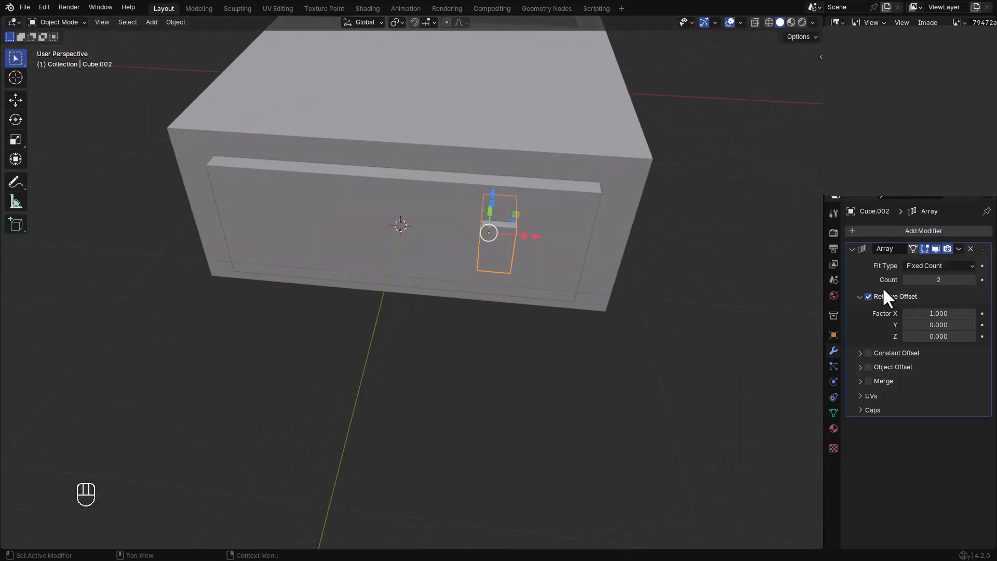
{"action": "left_click", "coordinate": [972, 279]}
{"action": "left_click_drag", "start_coordinate": [962, 313], "coordinate": [894, 314], "text": "shift"}
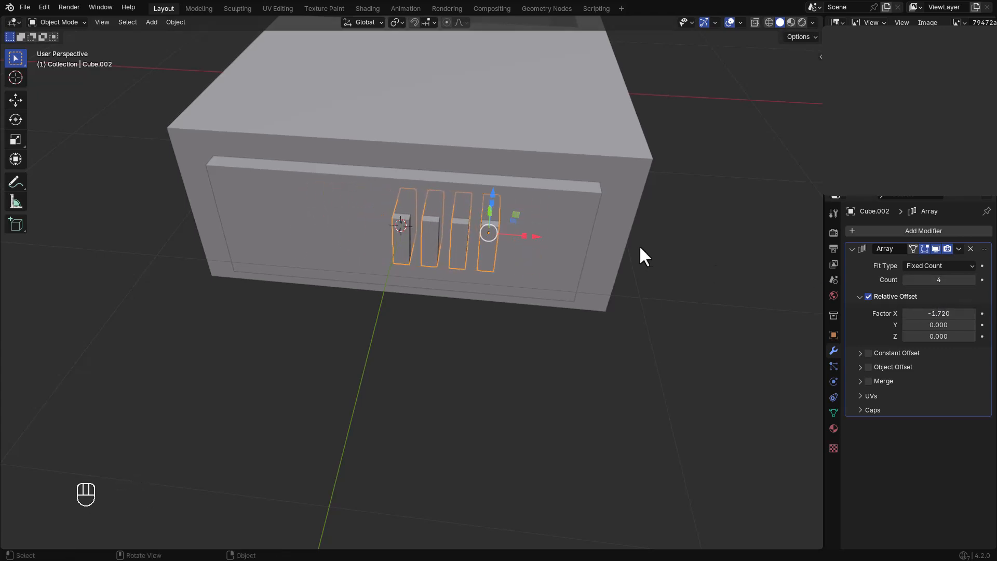
Step: Snap the bar array to the 3D cursor at the front panel's centre and set its origin to geometry
{"action": "middle_click_drag", "start_coordinate": [524, 239], "coordinate": [544, 197]}
{"action": "left_click", "coordinate": [543, 198]}
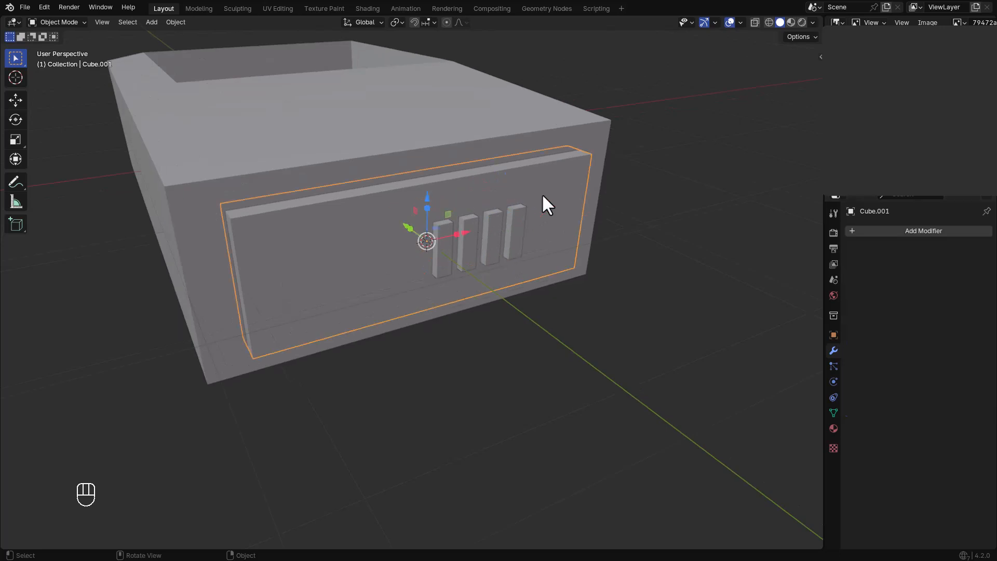
{"action": "left_click", "coordinate": [510, 237]}
{"action": "key", "text": "shift+s"}
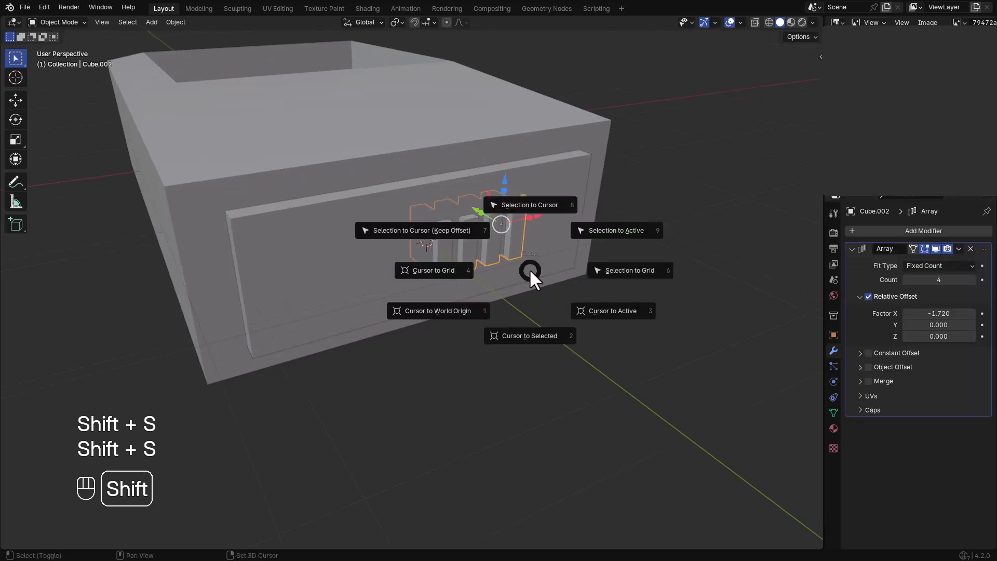
{"action": "left_click", "coordinate": [545, 253]}
{"action": "left_click", "coordinate": [545, 248]}
{"action": "key", "text": "shift+s"}
{"action": "left_click", "coordinate": [524, 258]}
{"action": "left_click", "coordinate": [517, 249]}
{"action": "key", "text": "shift+s"}
{"action": "left_click", "coordinate": [540, 244]}
{"action": "left_click", "coordinate": [529, 311]}
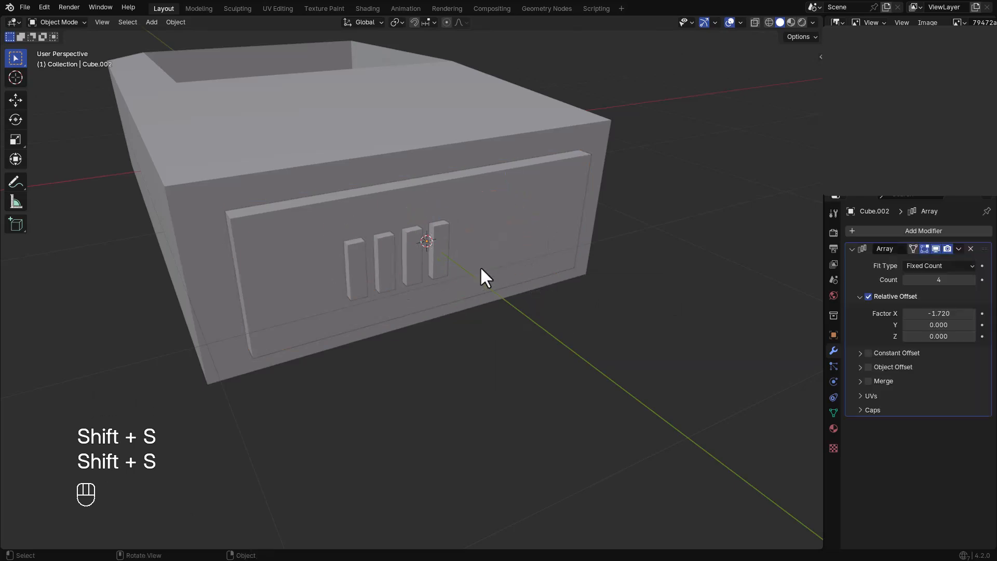
{"action": "right_click", "coordinate": [443, 250]}
{"action": "left_click", "coordinate": [490, 308]}
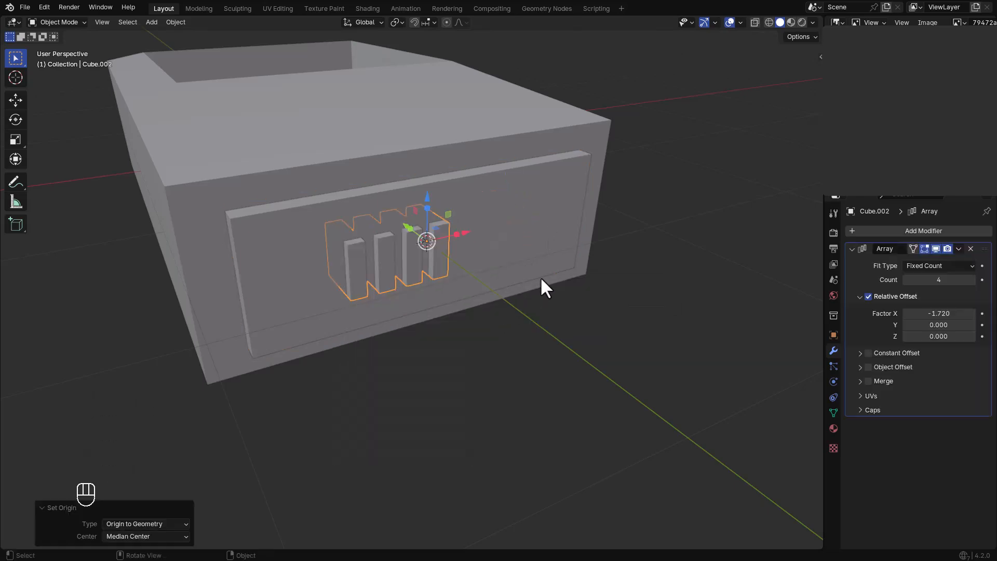
Step: Shift the four bars along X to centre them on the front panel and adjust their depth against it
{"action": "key", "text": "KP_1"}
{"action": "left_click_drag", "start_coordinate": [480, 251], "coordinate": [525, 258]}
{"action": "middle_click_drag", "start_coordinate": [524, 259], "coordinate": [463, 298]}
{"action": "left_click", "coordinate": [505, 294]}
{"action": "scroll", "coordinate": [498, 294], "scroll_direction": "down", "scroll_amount": 2}
{"action": "left_click", "coordinate": [485, 275]}
{"action": "mouse_move", "coordinate": [490, 244]}
{"action": "left_mouse_down"}
{"action": "mouse_move", "coordinate": [493, 219]}
{"action": "mouse_move", "coordinate": [499, 227]}
{"action": "left_mouse_up"}
Step: Add a cylinder at the front panel's centre and scale it to about 0.16
{"action": "middle_click_drag", "start_coordinate": [646, 403], "coordinate": [517, 315]}
{"action": "left_click", "coordinate": [515, 314]}
{"action": "key", "text": "shift+s"}
{"action": "key", "text": "shift+a"}
{"action": "mouse_move", "coordinate": [525, 317]}
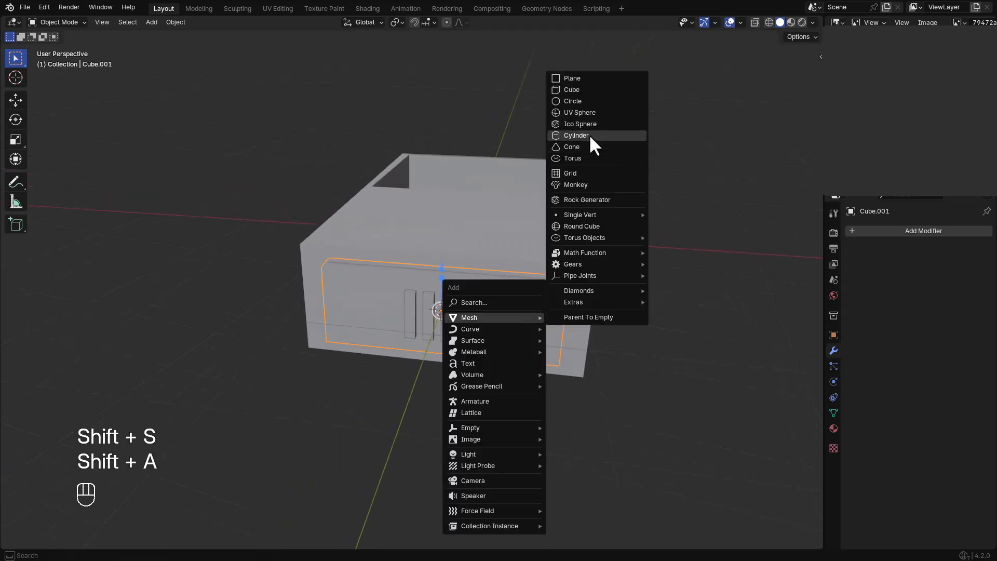
{"action": "left_click", "coordinate": [571, 135]}
{"action": "key", "text": "s"}
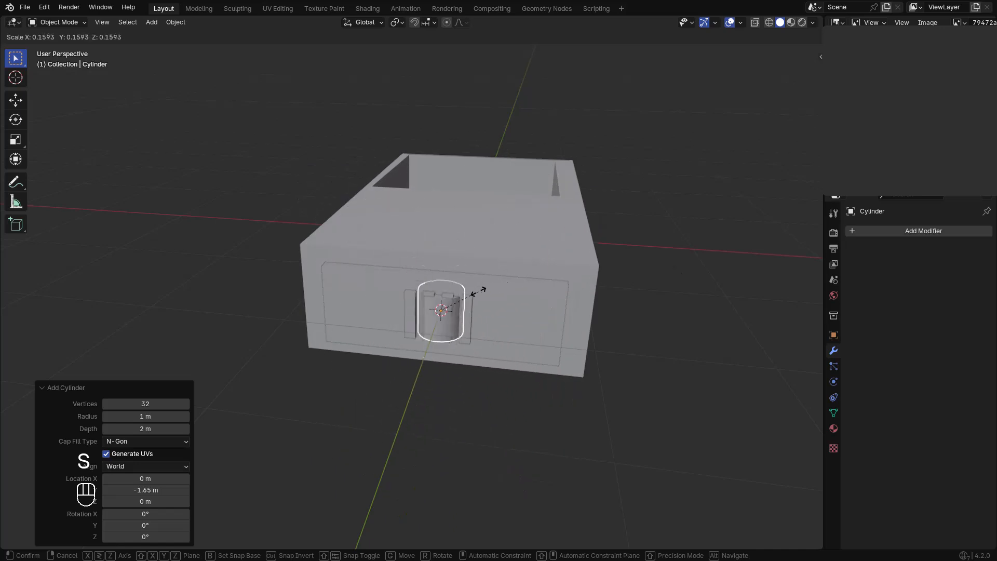
{"action": "left_click", "coordinate": [535, 293]}
Step: Flatten the cylinder to about 0.36 along Z and rotate it 90° about X to face forward
{"action": "key", "text": "s"}
{"action": "key", "text": "z"}
{"action": "key", "text": "r"}
{"action": "key", "text": "x"}
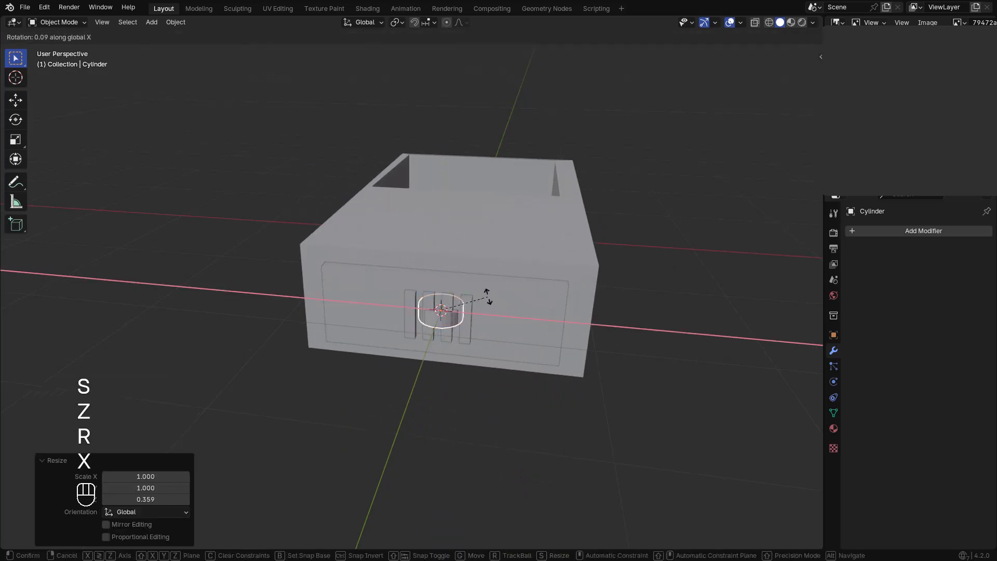
{"action": "key", "text": "KP_9"}
{"action": "key", "text": "KP_0"}
{"action": "key", "text": "KP_Enter"}
Step: Move the cylinder about 0.58 m along X beside the bars and bring it forward along Y out of the panel
{"action": "left_click_drag", "start_coordinate": [489, 313], "coordinate": [575, 320]}
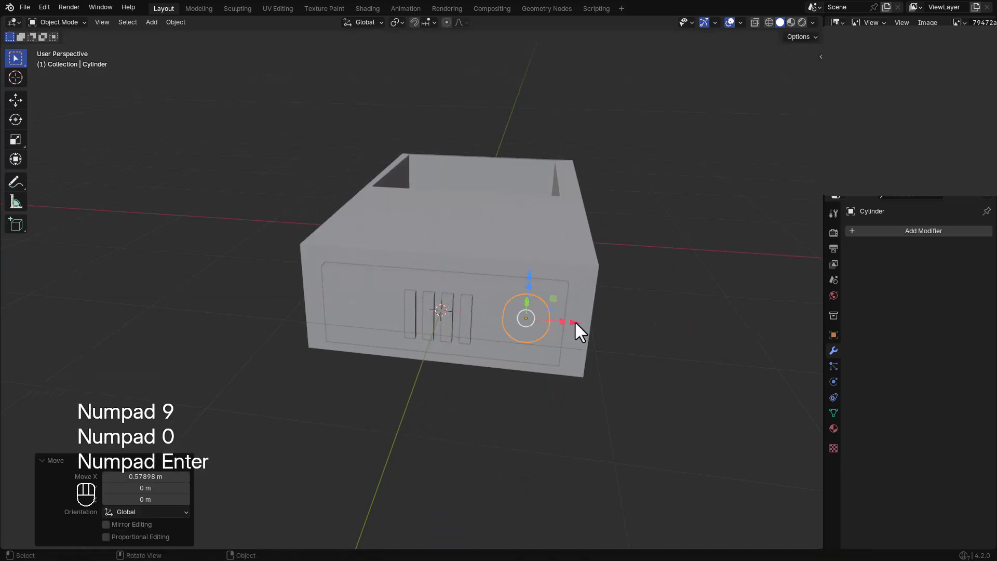
{"action": "key", "text": "g"}
{"action": "key", "text": "z"}
{"action": "key", "text": "less"}
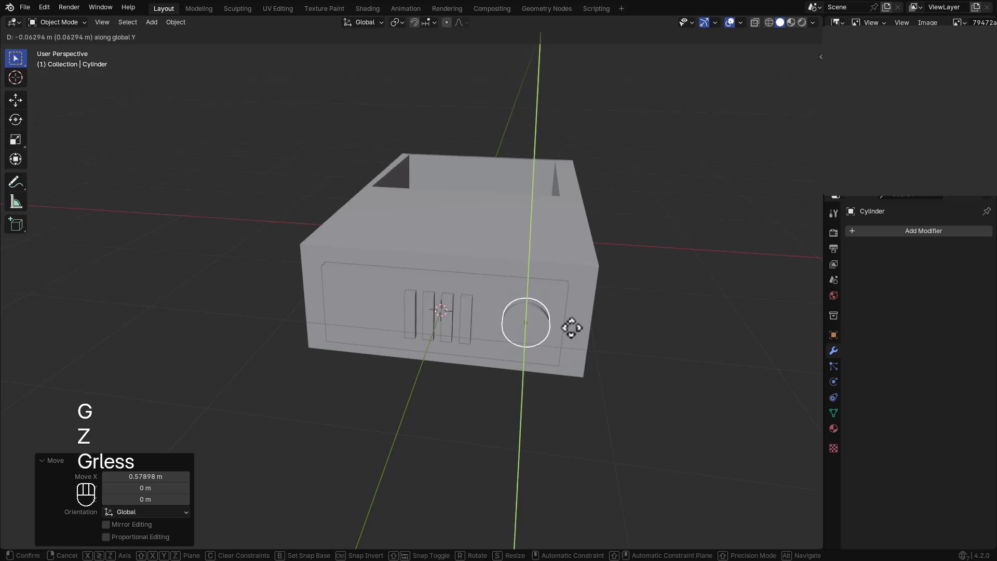
{"action": "left_click", "coordinate": [568, 335]}
{"action": "middle_click_drag", "start_coordinate": [566, 399], "coordinate": [518, 326]}
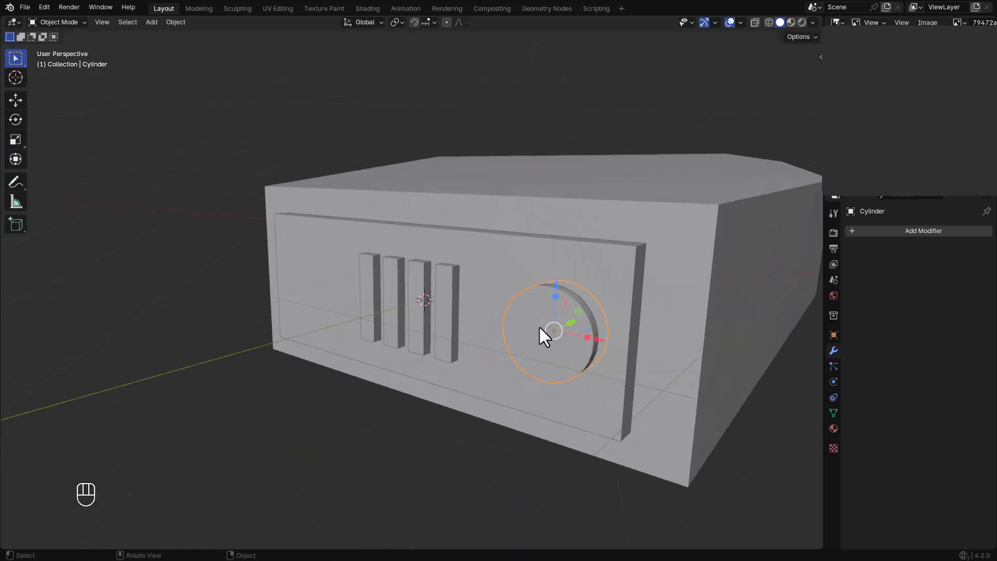
Step: Inset the cylinder's front face by about 0.2 m and extrude the inner face to shape the headlight
{"action": "key", "text": "Tab"}
{"action": "key", "text": "i"}
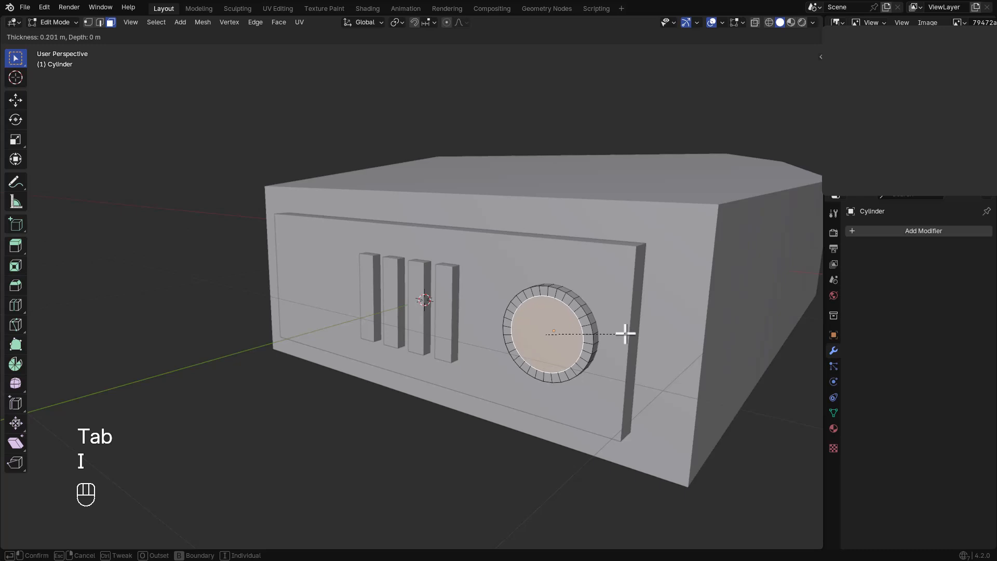
{"action": "left_click", "coordinate": [625, 334]}
{"action": "key", "text": "e"}
{"action": "left_click", "coordinate": [621, 337]}
{"action": "key", "text": "Tab"}
{"action": "middle_click_drag", "start_coordinate": [621, 337], "coordinate": [587, 336]}
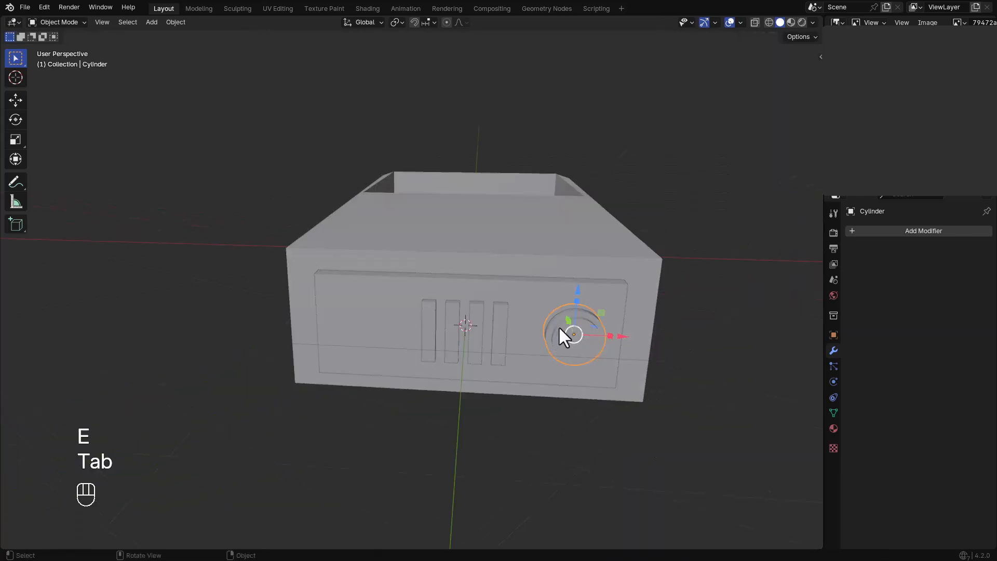
Step: Add an X-axis Mirror modifier to the headlight using the front panel as mirror object, and nudge the grille bars slightly upward
{"action": "left_click", "coordinate": [907, 231]}
{"action": "mouse_move", "coordinate": [867, 231]}
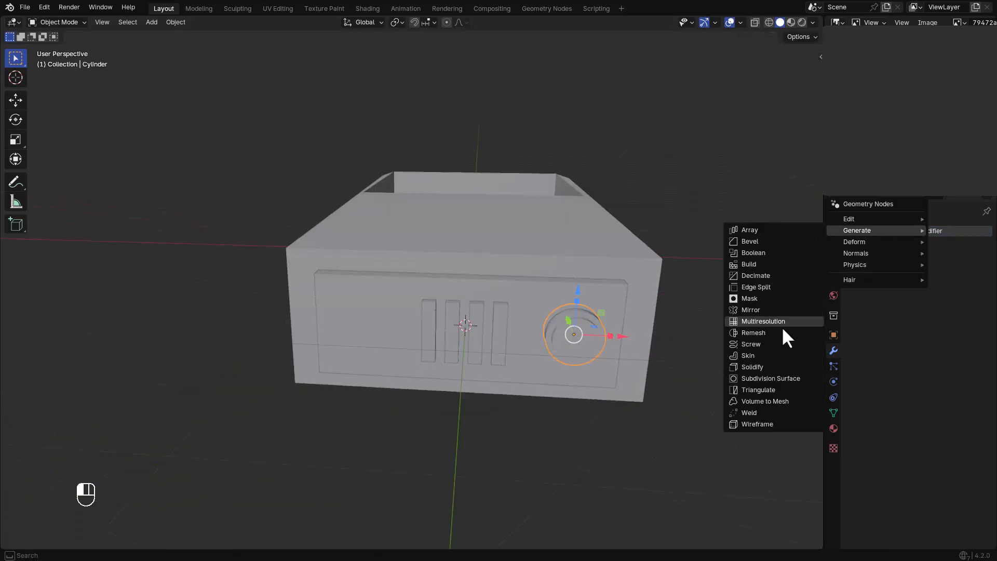
{"action": "left_click", "coordinate": [751, 310]}
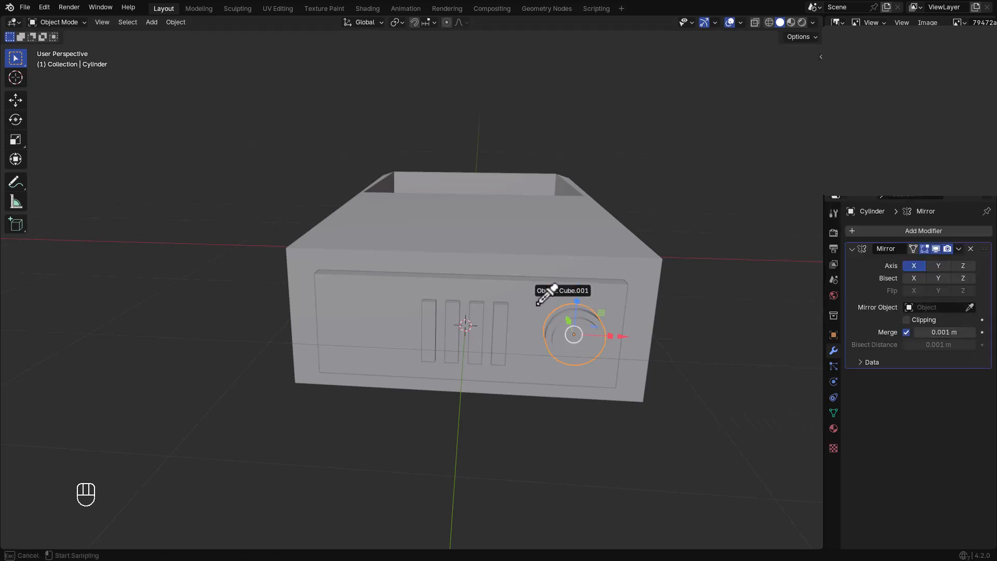
{"action": "left_click", "coordinate": [662, 334]}
{"action": "middle_click_drag", "start_coordinate": [661, 334], "coordinate": [552, 339]}
{"action": "left_click", "coordinate": [495, 327]}
{"action": "left_click_drag", "start_coordinate": [513, 289], "coordinate": [514, 284]}
{"action": "middle_click_drag", "start_coordinate": [521, 311], "coordinate": [498, 359]}
{"action": "left_click", "coordinate": [494, 391]}
{"action": "scroll", "coordinate": [540, 343], "scroll_direction": "down", "scroll_amount": 2}
{"action": "middle_click_drag", "start_coordinate": [551, 338], "coordinate": [530, 361], "text": "shift"}
Step: Within the body mesh, add a cube at the centre of the top face in front of the cabin and scale it down
{"action": "left_click", "coordinate": [509, 307]}
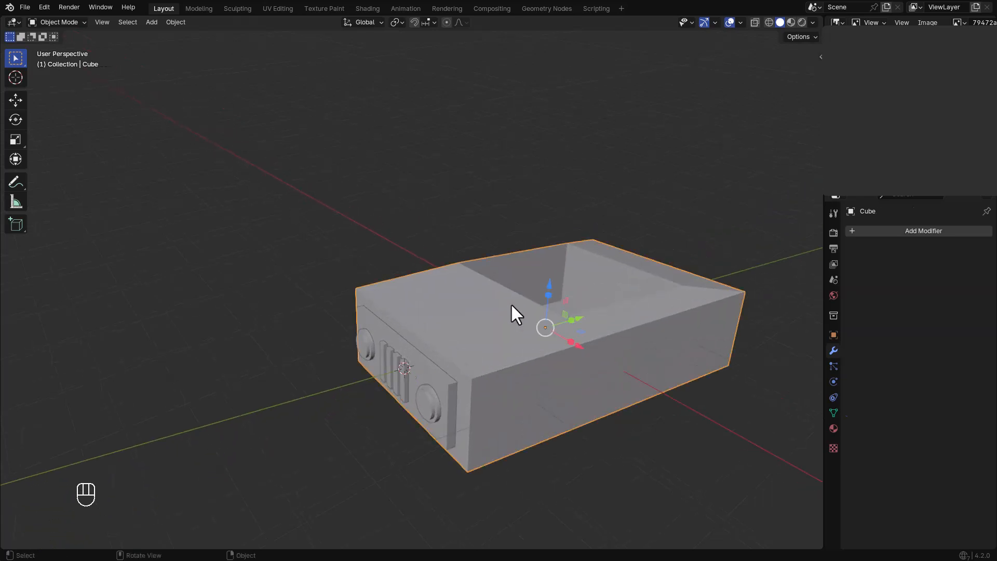
{"action": "middle_click_drag", "start_coordinate": [508, 307], "coordinate": [483, 335]}
{"action": "scroll", "coordinate": [486, 317], "scroll_direction": "up", "scroll_amount": 2}
{"action": "key", "text": "Tab"}
{"action": "left_click", "coordinate": [493, 288]}
{"action": "key", "text": "shift+s"}
{"action": "key", "text": "shift+a"}
{"action": "left_click", "coordinate": [517, 323]}
{"action": "key", "text": "s"}
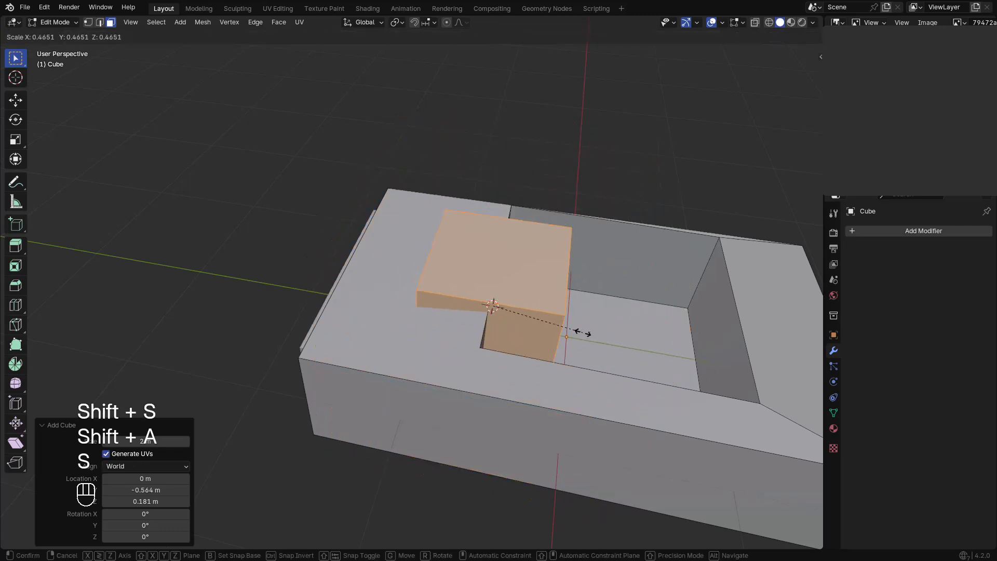
{"action": "left_click", "coordinate": [553, 324]}
Step: Separate the new cube's linked faces from the body into their own object
{"action": "key", "text": "Tab"}
{"action": "key", "text": "Tab"}
{"action": "key", "text": "ctrl+l"}
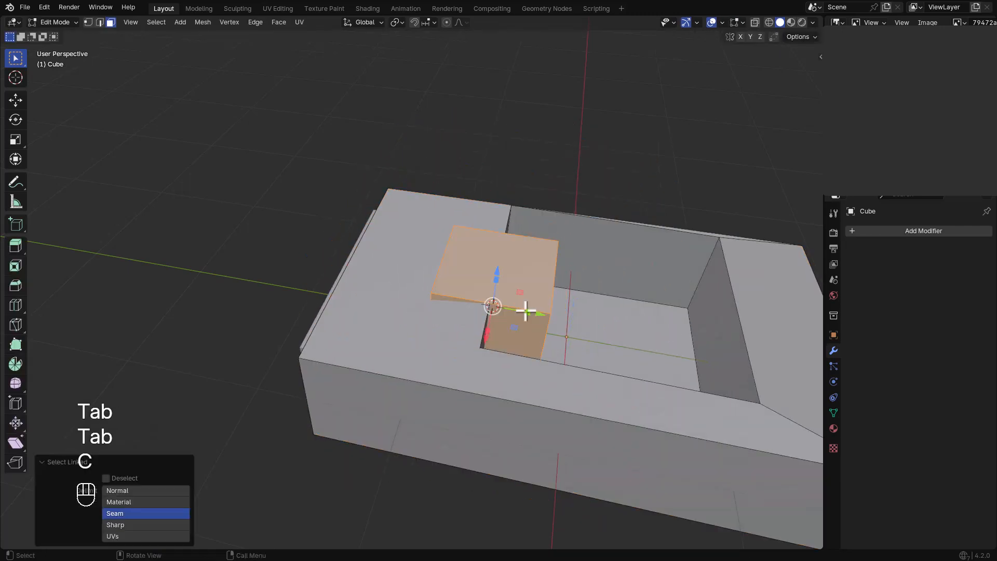
{"action": "right_click", "coordinate": [526, 311]}
{"action": "mouse_move", "coordinate": [491, 505]}
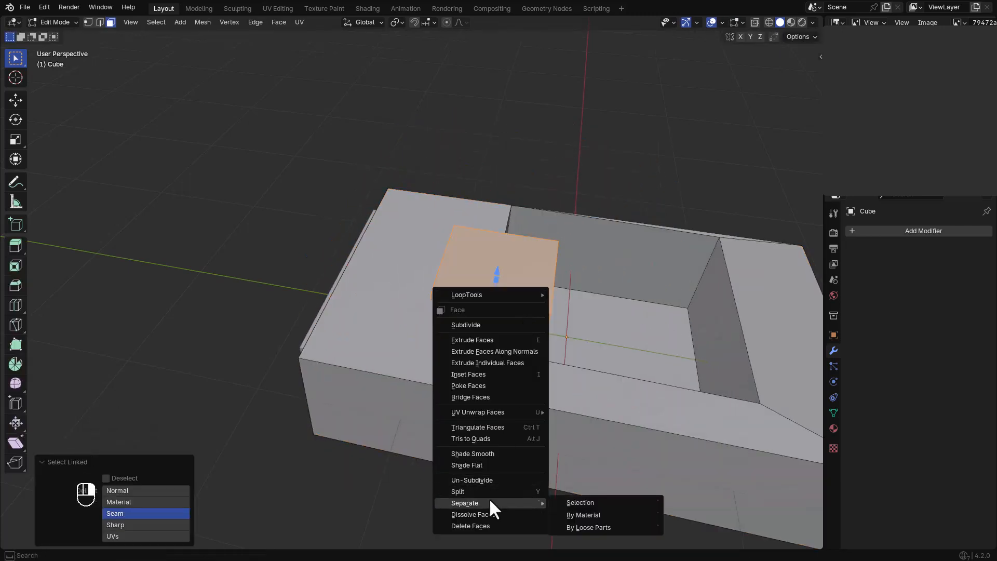
{"action": "left_click", "coordinate": [576, 503]}
{"action": "key", "text": "Tab"}
Step: Raise the separated cube about 0.63 m along Z and set its origin to its geometry
{"action": "left_click", "coordinate": [519, 298]}
{"action": "key", "text": "g"}
{"action": "key", "text": "z"}
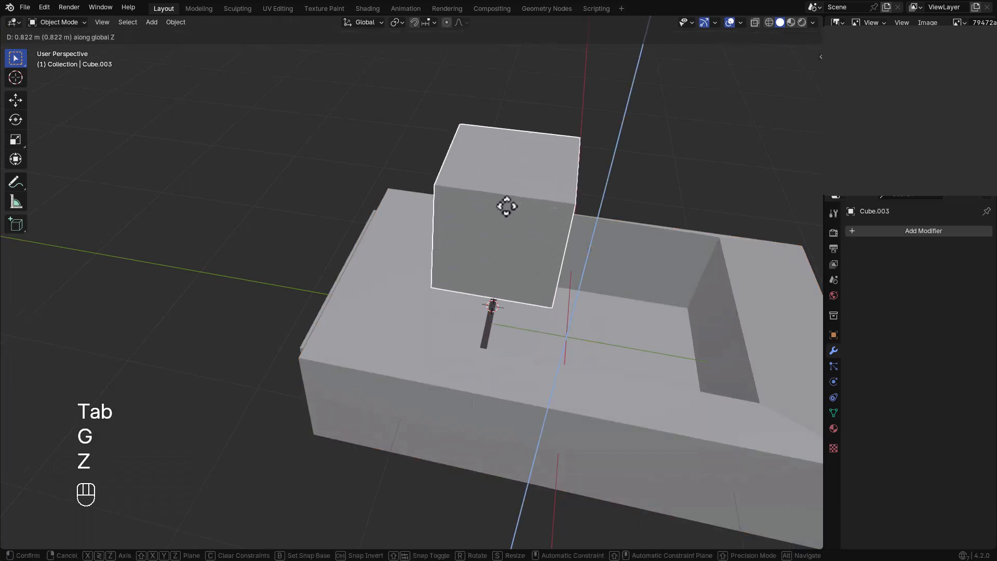
{"action": "left_click", "coordinate": [501, 226]}
{"action": "right_click", "coordinate": [509, 253]}
{"action": "mouse_move", "coordinate": [493, 257]}
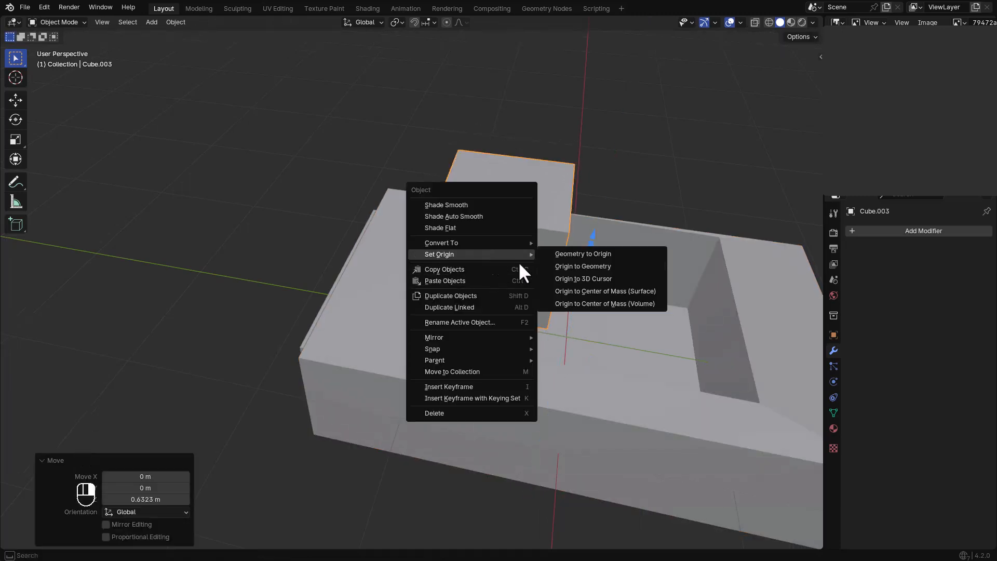
{"action": "left_click", "coordinate": [578, 267]}
Step: Thin the cube along Y and widen it along X into a windshield panel spanning the body
{"action": "left_click_drag", "start_coordinate": [543, 244], "coordinate": [511, 242]}
{"action": "key", "text": "s"}
{"action": "key", "text": "x"}
{"action": "left_click", "coordinate": [176, 81]}
{"action": "scroll", "coordinate": [181, 81], "scroll_direction": "down", "scroll_amount": 3}
{"action": "middle_click_drag", "start_coordinate": [182, 83], "coordinate": [249, 58]}
Step: Position the windshield panel at the cabin's front edge and tilt it backward
{"action": "left_click_drag", "start_coordinate": [416, 167], "coordinate": [403, 169]}
{"action": "middle_click_drag", "start_coordinate": [460, 160], "coordinate": [414, 181]}
{"action": "key", "text": "r"}
{"action": "left_click", "coordinate": [469, 195]}
Step: Split the windshield with a vertical loop cut at its centre and select the pane faces on both sides
{"action": "middle_click_drag", "start_coordinate": [309, 158], "coordinate": [254, 176]}
{"action": "key", "text": "Tab"}
{"action": "key", "text": "ctrl+r"}
{"action": "left_click", "coordinate": [312, 147]}
{"action": "key", "text": "3"}
{"action": "left_click", "coordinate": [331, 167]}
{"action": "left_click", "coordinate": [348, 181], "text": "shift"}
{"action": "left_click", "coordinate": [358, 182], "text": "shift"}
{"action": "left_click", "coordinate": [360, 187], "text": "shift"}
{"action": "left_click", "coordinate": [416, 180], "text": "shift"}
Step: Try to inset the windshield's pane faces individually by about 0.06 m, and undo the inset
{"action": "middle_click_drag", "start_coordinate": [411, 181], "coordinate": [472, 203]}
{"action": "key", "text": "i"}
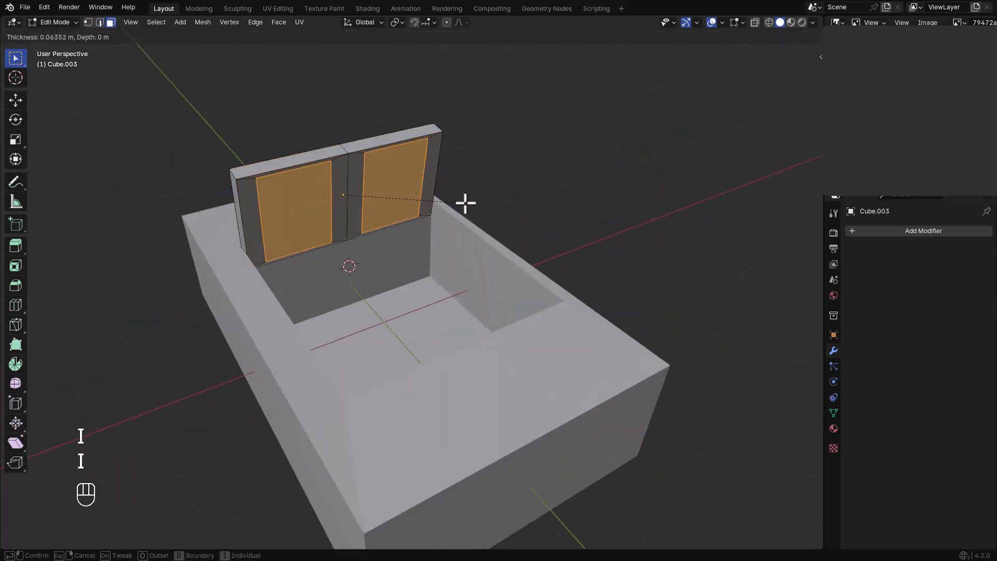
{"action": "left_click", "coordinate": [469, 205]}
{"action": "key", "text": "Tab"}
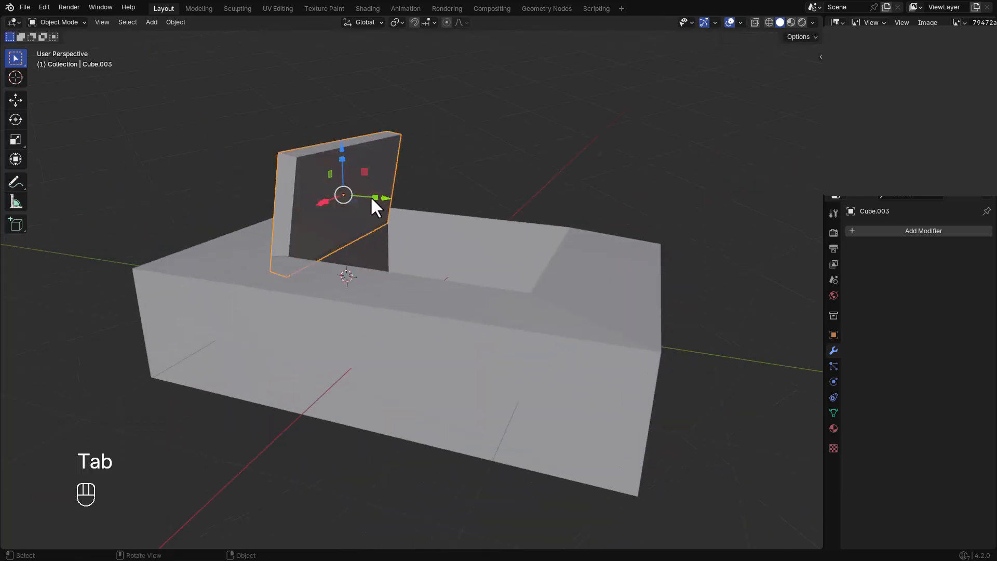
{"action": "key", "text": "Tab"}
{"action": "key", "text": "Tab"}
{"action": "key", "text": "ctrl+z"}
{"action": "key", "text": "ctrl+z"}
{"action": "key", "text": "ctrl+z"}
{"action": "key", "text": "ctrl+z"}
{"action": "key", "text": "ctrl+z"}
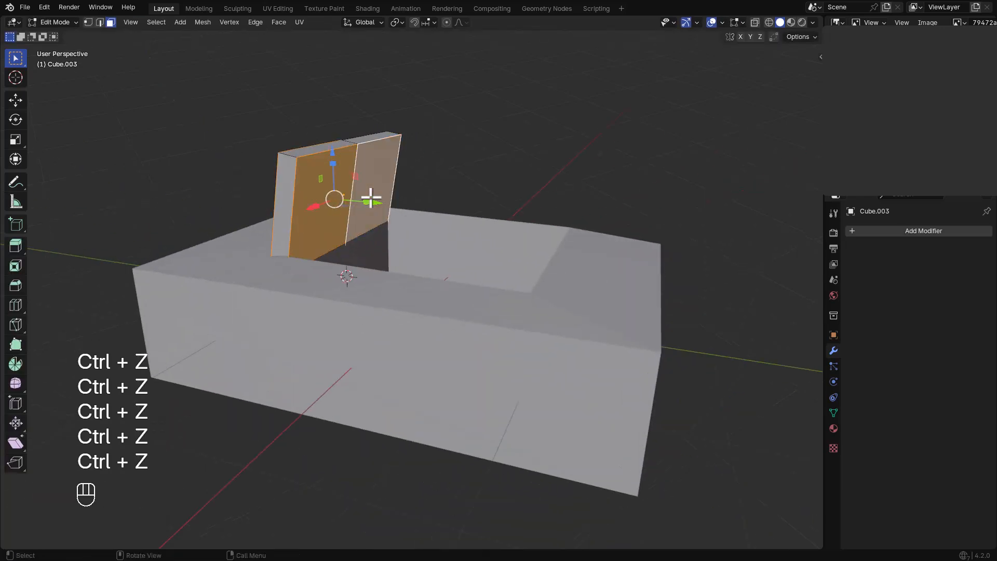
Step: Apply the windshield's scale and return to editing its mesh
{"action": "key", "text": "Tab"}
{"action": "key", "text": "ctrl+a"}
{"action": "left_click", "coordinate": [392, 226]}
{"action": "key", "text": "Tab"}
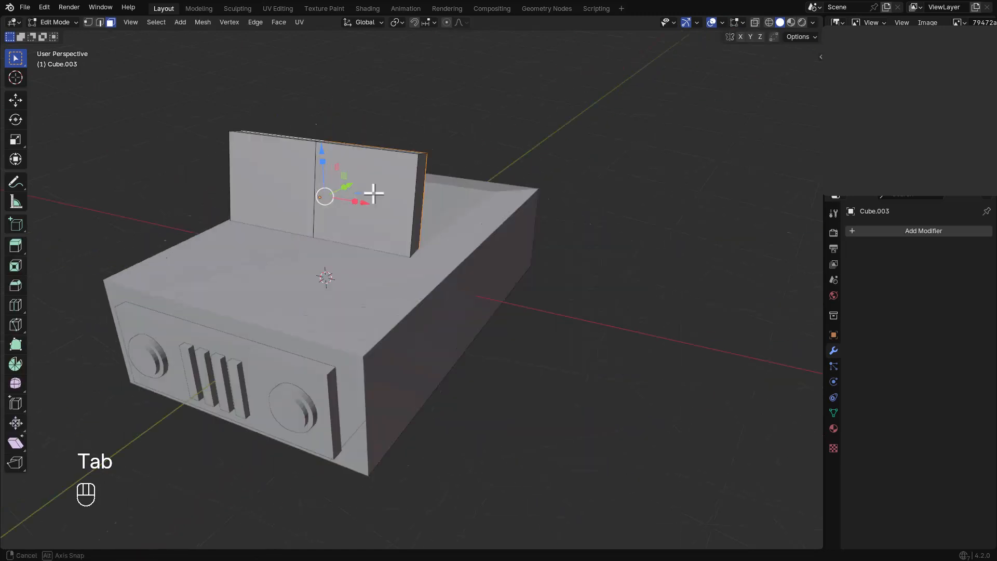
Step: Add the remaining front pane to the selection and inset the windshield panes individually by about 0.048 m
{"action": "middle_click_drag", "start_coordinate": [374, 192], "coordinate": [309, 183]}
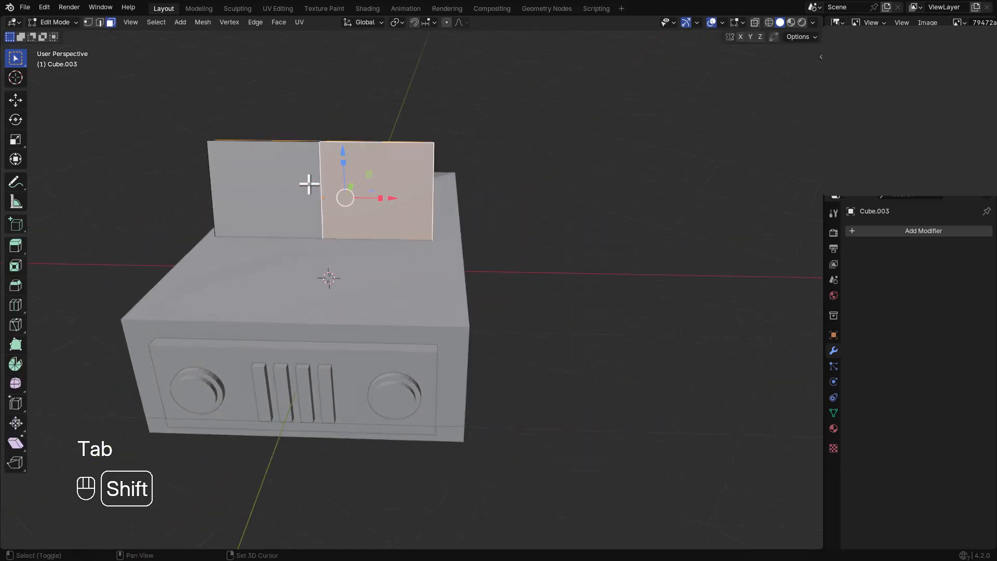
{"action": "left_click", "coordinate": [309, 182], "text": "shift"}
{"action": "key", "text": "i"}
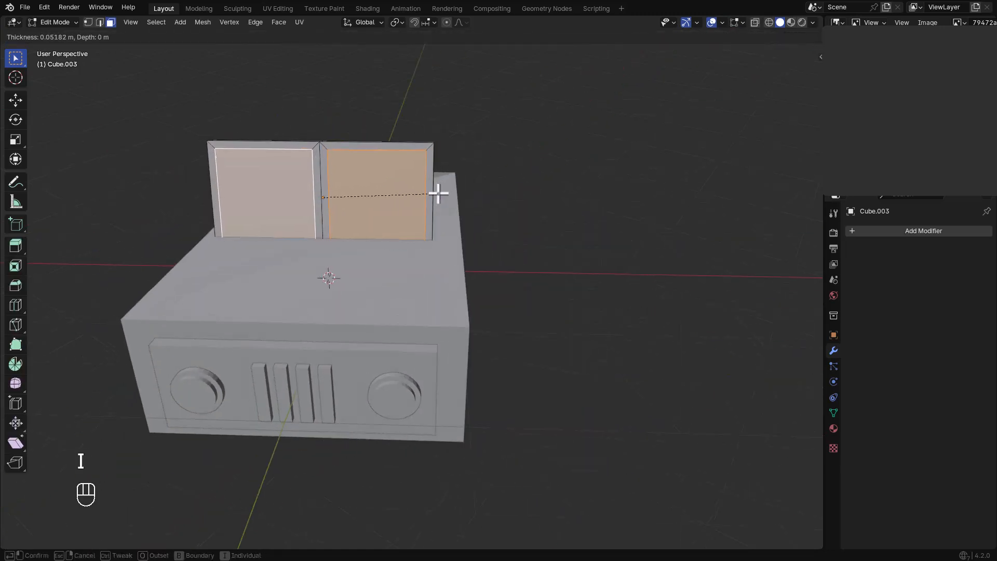
{"action": "left_click", "coordinate": [438, 193]}
{"action": "middle_click_drag", "start_coordinate": [438, 193], "coordinate": [354, 203]}
Step: Extrude the inset pane faces along their normals into the windshield to form recessed panes
{"action": "key", "text": "alt+e"}
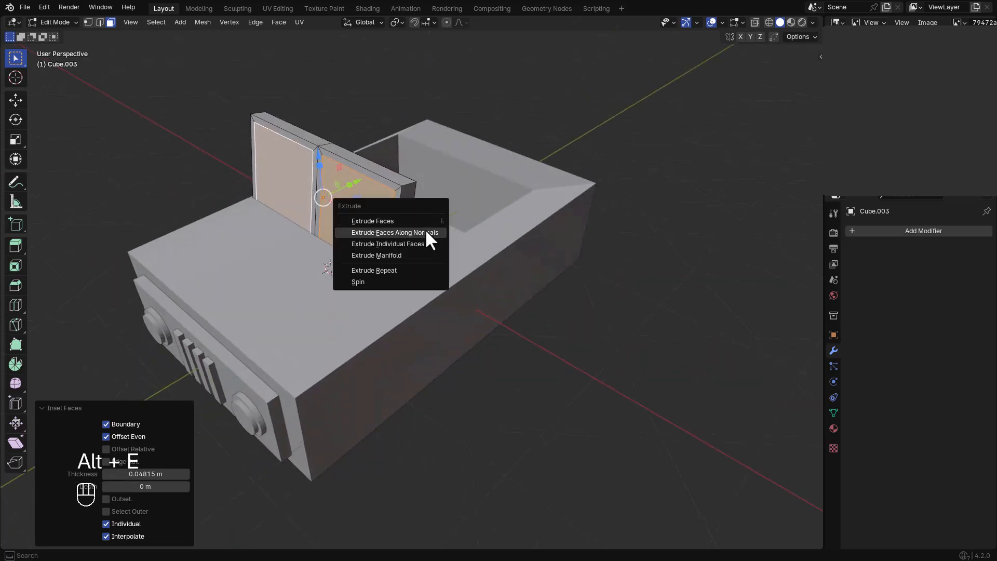
{"action": "left_click", "coordinate": [427, 235]}
{"action": "left_click", "coordinate": [422, 232]}
{"action": "key", "text": "Tab"}
Step: Raise the windshield about 0.06 m along Z and scale it along X to fit the body
{"action": "middle_click_drag", "start_coordinate": [422, 232], "coordinate": [375, 255]}
{"action": "scroll", "coordinate": [375, 255], "scroll_direction": "down", "scroll_amount": 3}
{"action": "key", "text": "g"}
{"action": "key", "text": "z"}
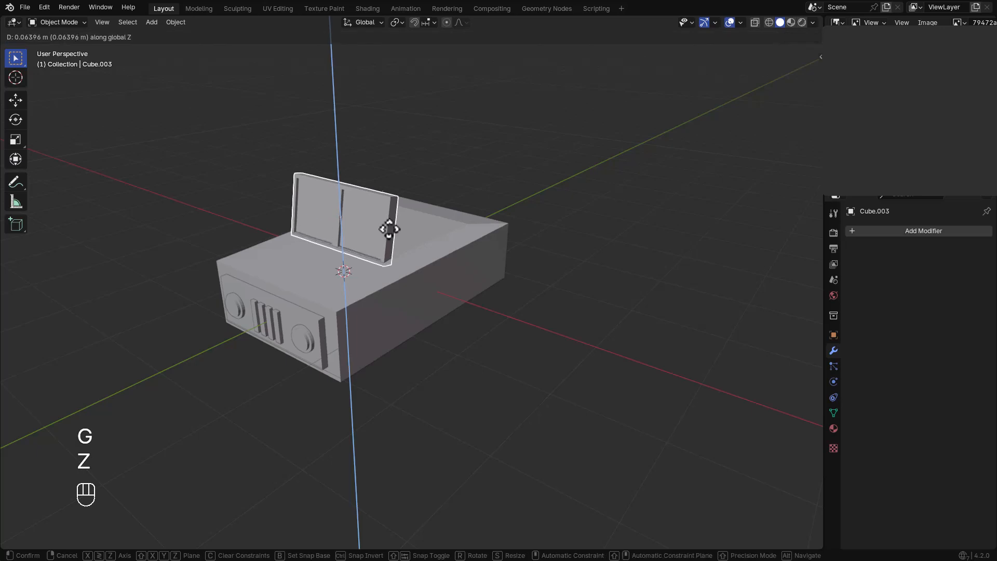
{"action": "left_click", "coordinate": [390, 227]}
{"action": "middle_click_drag", "start_coordinate": [262, 214], "coordinate": [327, 240]}
{"action": "key", "text": "s"}
{"action": "key", "text": "x"}
{"action": "left_click", "coordinate": [362, 235]}
{"action": "left_click", "coordinate": [446, 333]}
Step: Add a cube at the 3D cursor as a separate object and scale it to about 0.33
{"action": "middle_click_drag", "start_coordinate": [445, 334], "coordinate": [374, 285]}
{"action": "scroll", "coordinate": [448, 293], "scroll_direction": "down", "scroll_amount": 1}
{"action": "key", "text": "alt+a"}
{"action": "middle_click_drag", "start_coordinate": [461, 300], "coordinate": [452, 350]}
{"action": "key", "text": "shift+a"}
{"action": "mouse_move", "coordinate": [457, 338]}
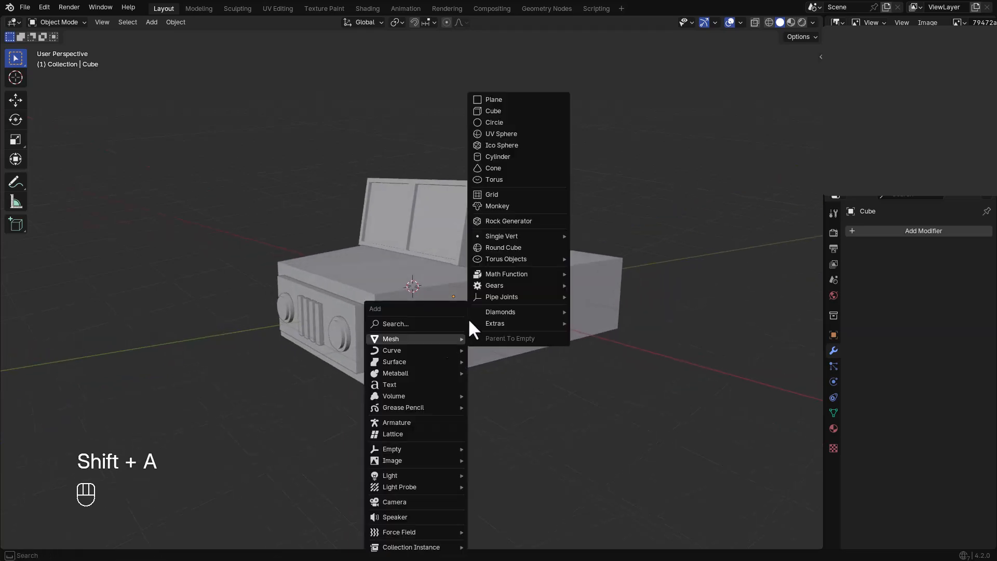
{"action": "left_click", "coordinate": [505, 115]}
{"action": "key", "text": "s"}
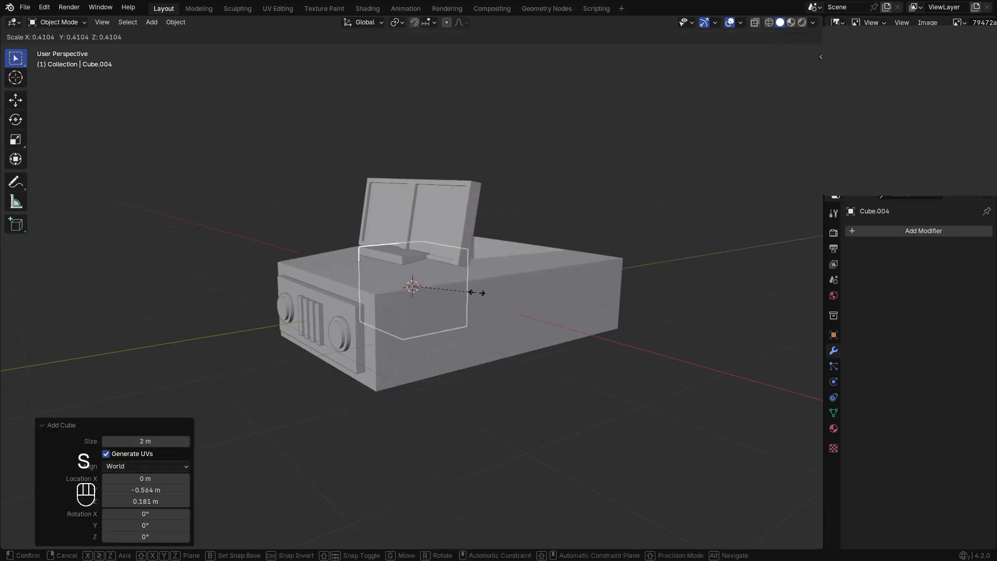
{"action": "left_click", "coordinate": [450, 295]}
Step: Move the cube along X so it sticks out of the body's side
{"action": "middle_click_drag", "start_coordinate": [450, 295], "coordinate": [444, 307]}
{"action": "left_click_drag", "start_coordinate": [443, 304], "coordinate": [526, 340]}
{"action": "right_click", "coordinate": [448, 308]}
{"action": "key", "text": "g"}
{"action": "key", "text": "less"}
{"action": "key", "text": "z"}
{"action": "key", "text": "x"}
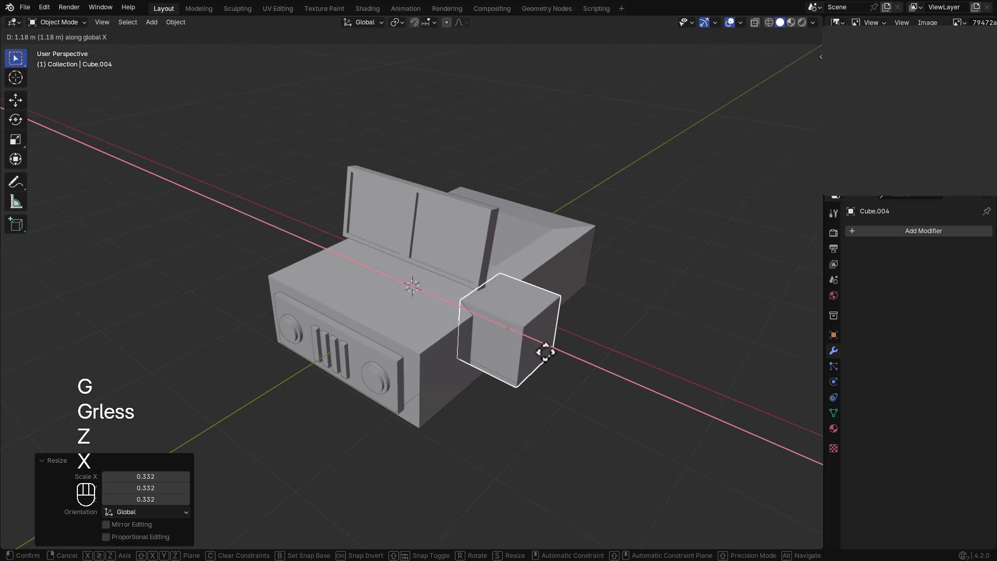
{"action": "left_click", "coordinate": [557, 359]}
Step: Shift the cube forward along Y and lower it along Z to the front wheel position
{"action": "middle_click_drag", "start_coordinate": [558, 359], "coordinate": [570, 340]}
{"action": "left_click_drag", "start_coordinate": [570, 341], "coordinate": [506, 341]}
{"action": "key", "text": "g"}
{"action": "key", "text": "z"}
{"action": "left_click", "coordinate": [496, 368]}
Step: Widen the cube's bottom face along Y to form a trapezoidal fender block
{"action": "middle_click_drag", "start_coordinate": [496, 368], "coordinate": [443, 433]}
{"action": "key", "text": "Tab"}
{"action": "left_click", "coordinate": [431, 408]}
{"action": "key", "text": "s"}
{"action": "key", "text": "y"}
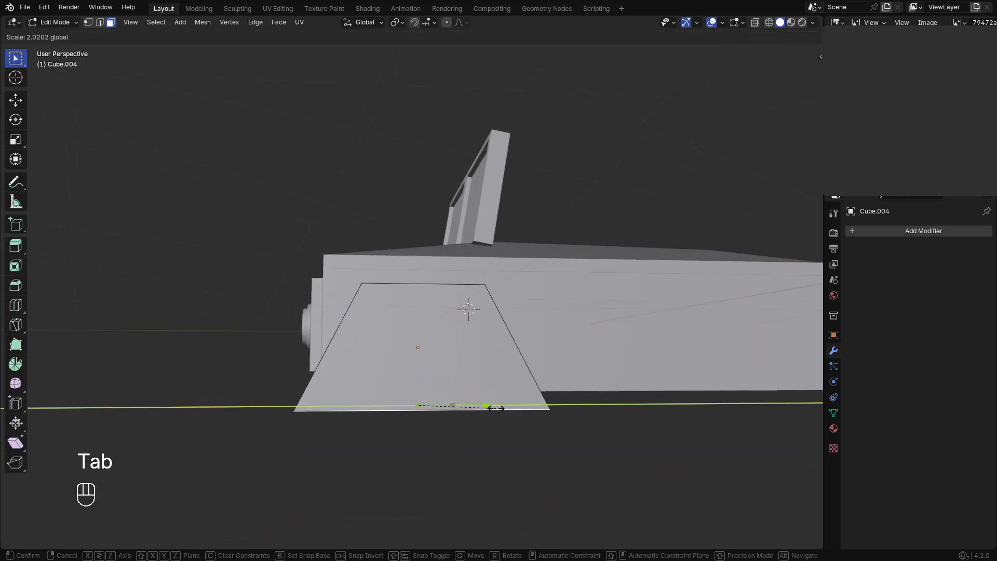
{"action": "left_click", "coordinate": [480, 404]}
{"action": "middle_click_drag", "start_coordinate": [423, 343], "coordinate": [475, 392]}
{"action": "key", "text": "Tab"}
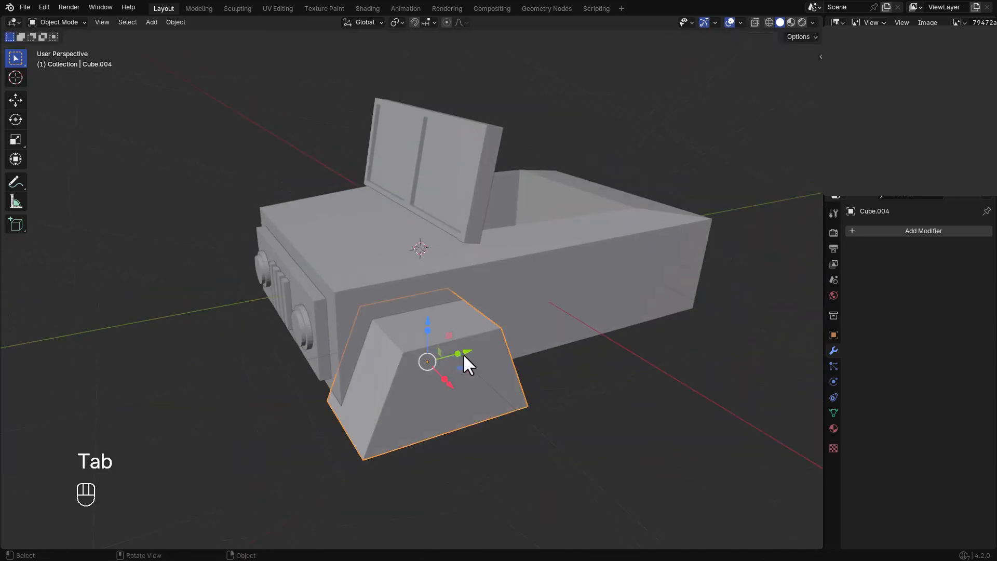
Step: Adjust the fender block's proportions and position against the body's side behind the headlights
{"action": "left_click_drag", "start_coordinate": [461, 354], "coordinate": [500, 345]}
{"action": "left_click", "coordinate": [462, 363]}
{"action": "middle_click_drag", "start_coordinate": [446, 380], "coordinate": [476, 371]}
{"action": "left_click_drag", "start_coordinate": [450, 347], "coordinate": [427, 348]}
{"action": "left_click", "coordinate": [425, 347]}
{"action": "left_click", "coordinate": [442, 407]}
{"action": "middle_click_drag", "start_coordinate": [445, 387], "coordinate": [404, 379]}
{"action": "left_click_drag", "start_coordinate": [453, 348], "coordinate": [470, 352]}
{"action": "scroll", "coordinate": [485, 428], "scroll_direction": "down", "scroll_amount": 1}
Step: Delete the fender block's bottom face and outer side face to open up the wheel arch
{"action": "middle_click_drag", "start_coordinate": [487, 429], "coordinate": [440, 312]}
{"action": "left_click", "coordinate": [438, 370]}
{"action": "scroll", "coordinate": [419, 382], "scroll_direction": "up", "scroll_amount": 2}
{"action": "key", "text": "Tab"}
{"action": "key", "text": "x"}
{"action": "left_click", "coordinate": [419, 383]}
{"action": "middle_click_drag", "start_coordinate": [414, 390], "coordinate": [387, 400]}
{"action": "left_click", "coordinate": [448, 357]}
{"action": "key", "text": "x"}
{"action": "left_click", "coordinate": [447, 357]}
{"action": "middle_click_drag", "start_coordinate": [436, 333], "coordinate": [490, 361]}
Step: Extrude all the fender's faces along their normals by about 0.45 m with even thickness to give the arch thickness
{"action": "key", "text": "Tab"}
{"action": "key", "text": "Tab"}
{"action": "key", "text": "a"}
{"action": "key", "text": "alt+e"}
{"action": "left_click", "coordinate": [472, 367]}
{"action": "key", "text": "s"}
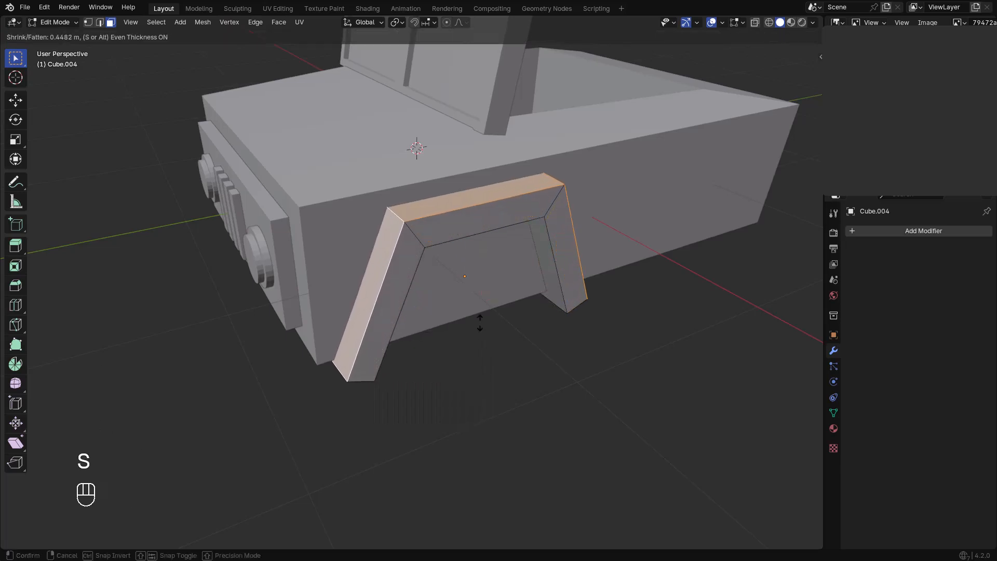
{"action": "left_click", "coordinate": [479, 325]}
{"action": "key", "text": "Tab"}
{"action": "scroll", "coordinate": [479, 325], "scroll_direction": "down", "scroll_amount": 2}
Step: Lower the fender along Z on the body's side
{"action": "left_click", "coordinate": [495, 351]}
{"action": "left_click", "coordinate": [469, 257]}
{"action": "key", "text": "g"}
{"action": "key", "text": "z"}
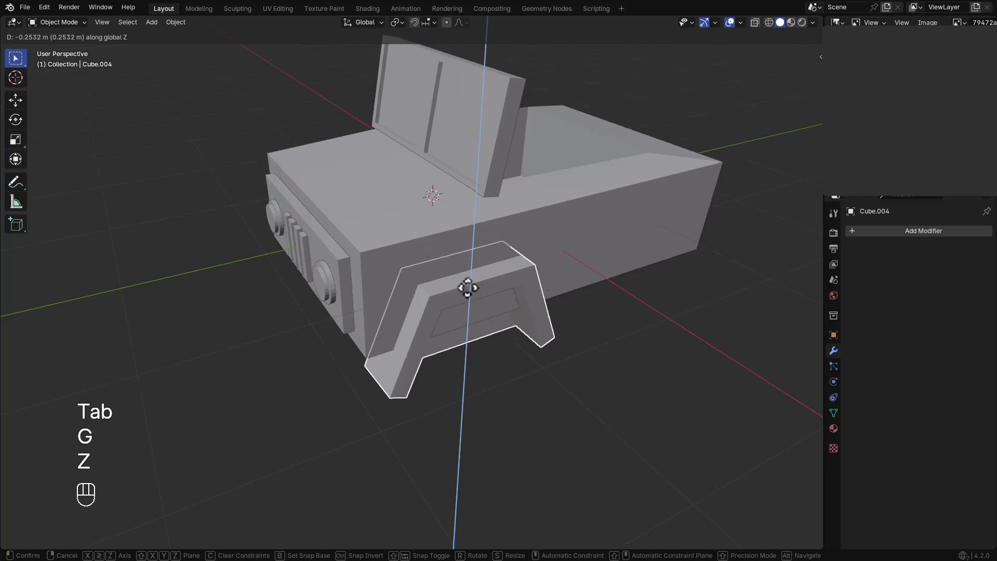
{"action": "left_click", "coordinate": [476, 296]}
Step: Snap the 3D cursor to the centre of the fender's whole mesh and add a 32-vertex cylinder there for the wheel
{"action": "middle_click_drag", "start_coordinate": [497, 357], "coordinate": [468, 349]}
{"action": "middle_click_drag", "start_coordinate": [486, 305], "coordinate": [509, 289]}
{"action": "key", "text": "Tab"}
{"action": "key", "text": "a"}
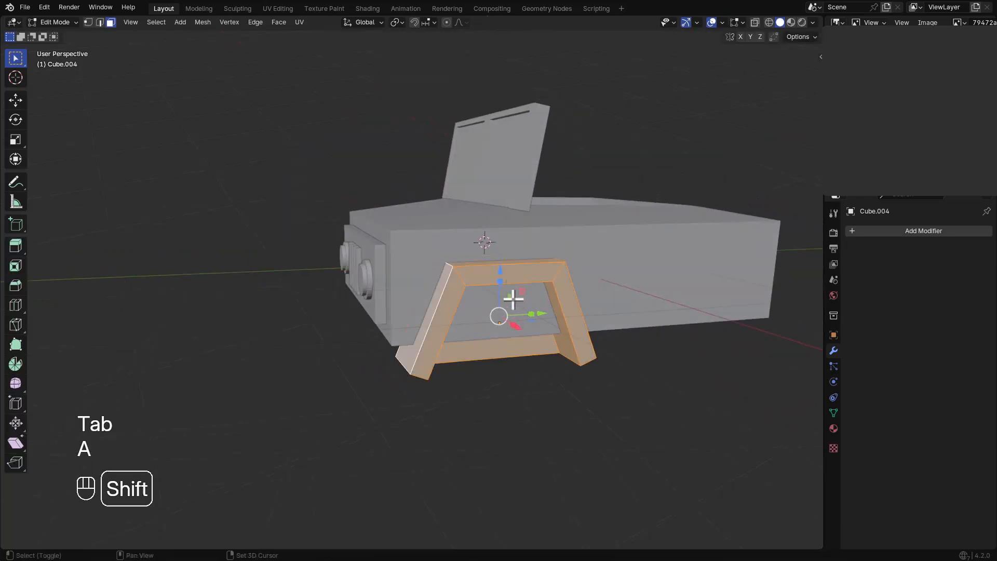
{"action": "key", "text": "shift+a"}
{"action": "left_click", "coordinate": [503, 363]}
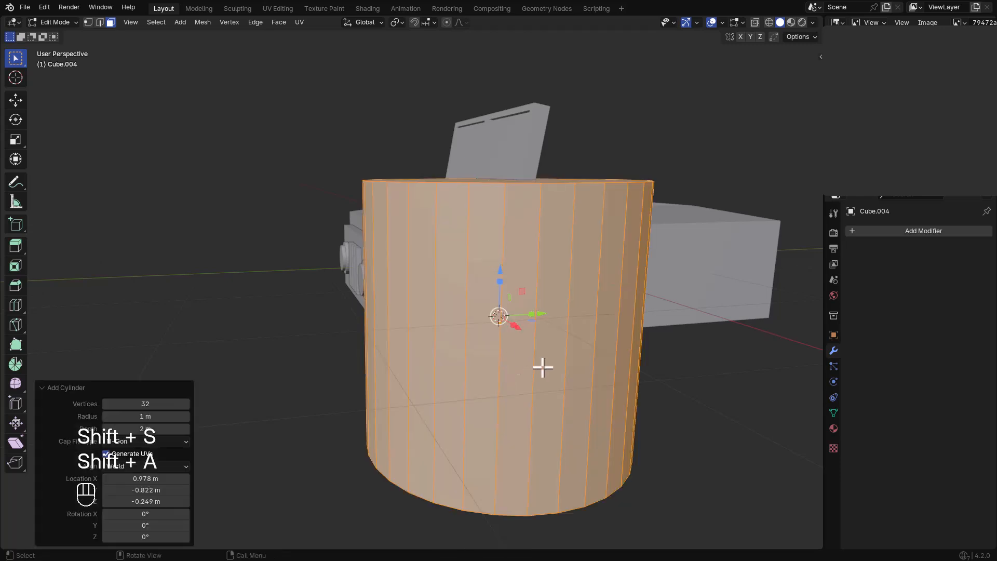
{"action": "key", "text": "c"}
{"action": "key", "text": "r"}
{"action": "key", "text": "x"}
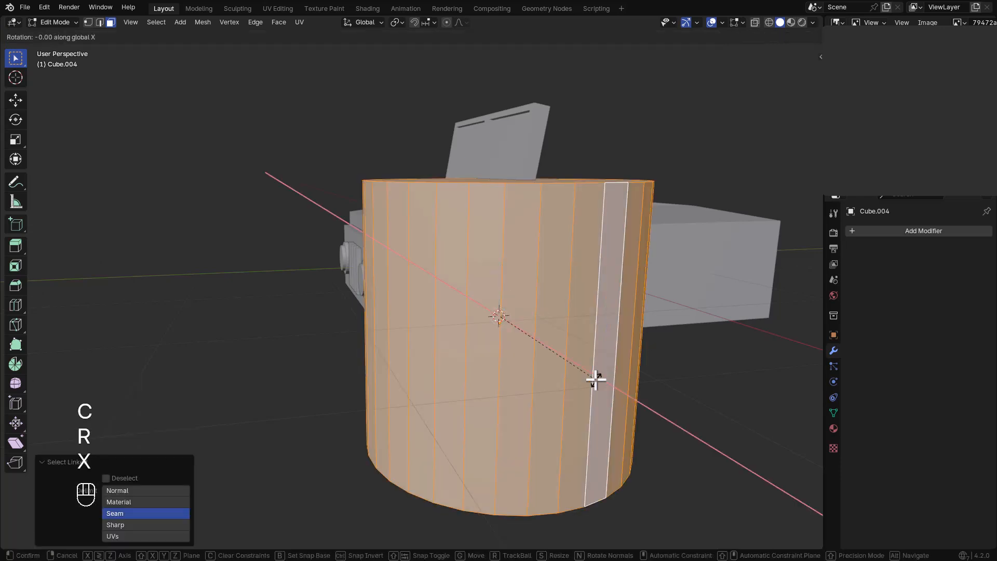
{"action": "key", "text": "KP_9"}
{"action": "key", "text": "KP_0"}
{"action": "key", "text": "Escape"}
Step: Rotate the wheel cylinder 90° about the global Y axis so that its flat end faces outward
{"action": "key", "text": "r"}
{"action": "key", "text": "y"}
{"action": "key", "text": "KP_9"}
{"action": "key", "text": "KP_0"}
{"action": "key", "text": "KP_Enter"}
Step: Scale the cylinder down to fit inside the wheel arch and lower it about 0.12 m along Z
{"action": "key", "text": "s"}
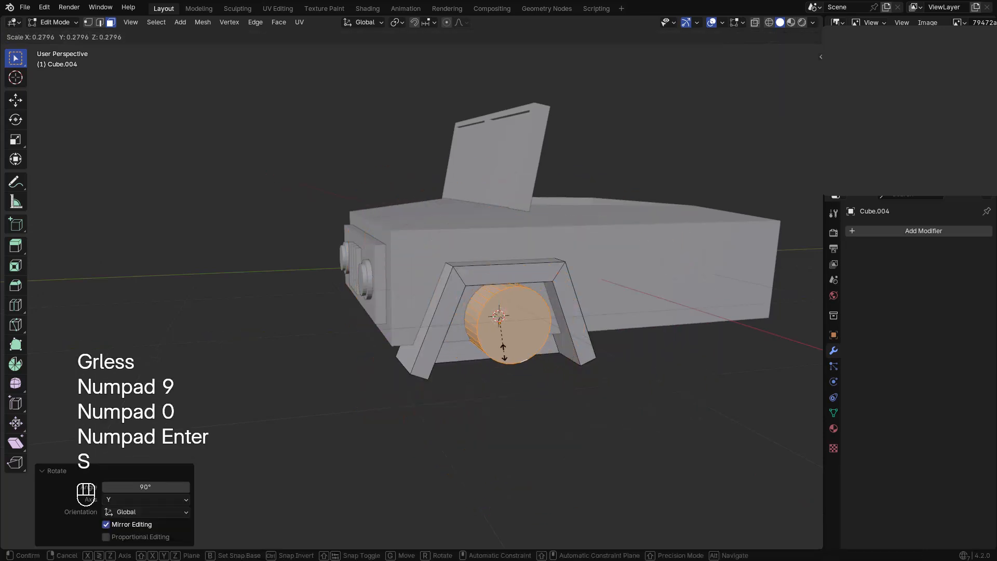
{"action": "left_click", "coordinate": [508, 347]}
{"action": "key", "text": "g"}
{"action": "key", "text": "z"}
{"action": "left_click", "coordinate": [499, 368]}
{"action": "key", "text": "KP_3"}
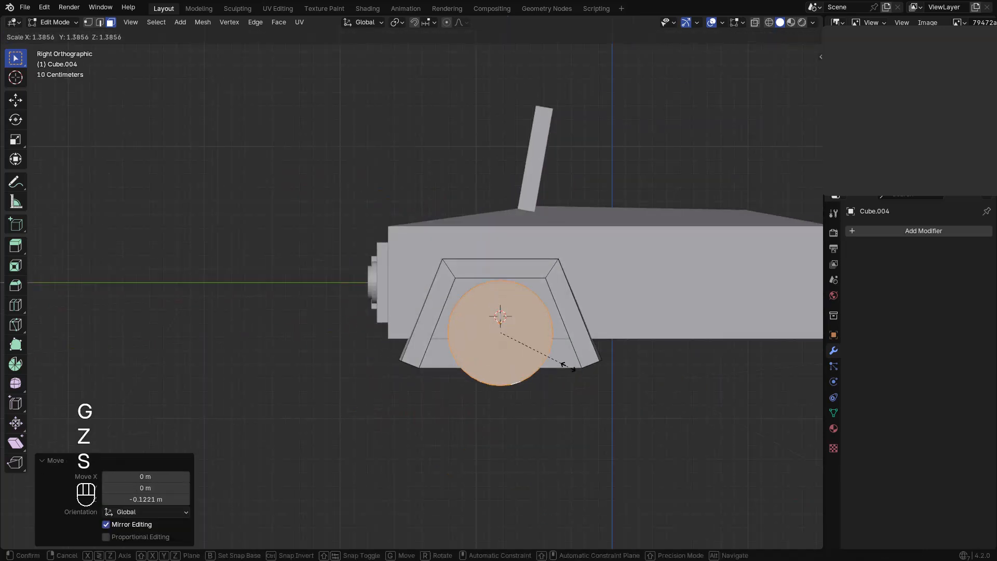
{"action": "middle_click_drag", "start_coordinate": [518, 358], "coordinate": [592, 367]}
Step: Scale the wheel along X to about 0.213, shift it outward along X and refine its width
{"action": "key", "text": "s"}
{"action": "key", "text": "x"}
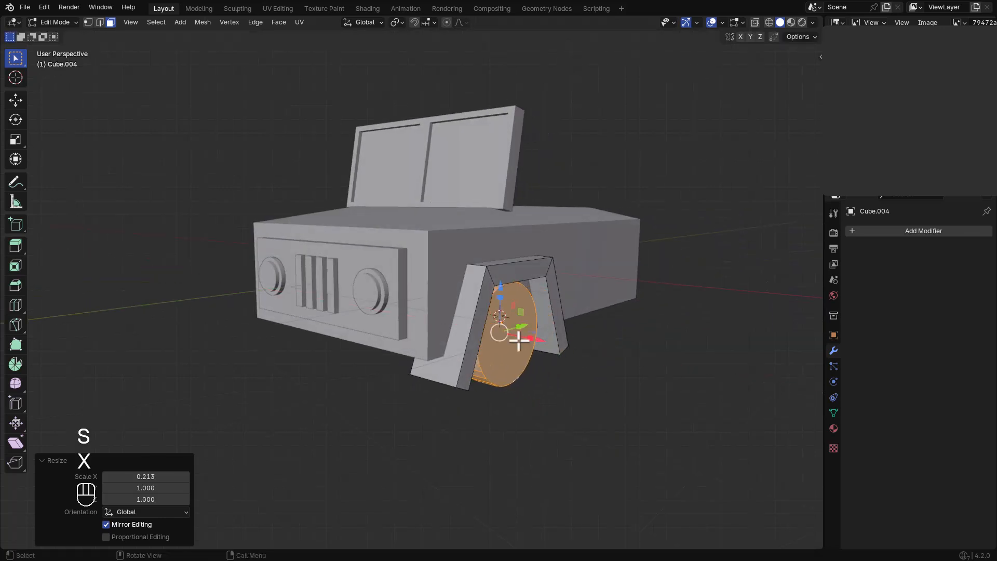
{"action": "key", "text": "g"}
{"action": "key", "text": "x"}
{"action": "left_click", "coordinate": [552, 346]}
{"action": "middle_click_drag", "start_coordinate": [552, 345], "coordinate": [536, 370], "text": "alt"}
{"action": "scroll", "coordinate": [515, 338], "scroll_direction": "up", "scroll_amount": 4}
{"action": "key", "text": "s"}
{"action": "key", "text": "x"}
{"action": "left_click", "coordinate": [543, 369]}
{"action": "key", "text": "Tab"}
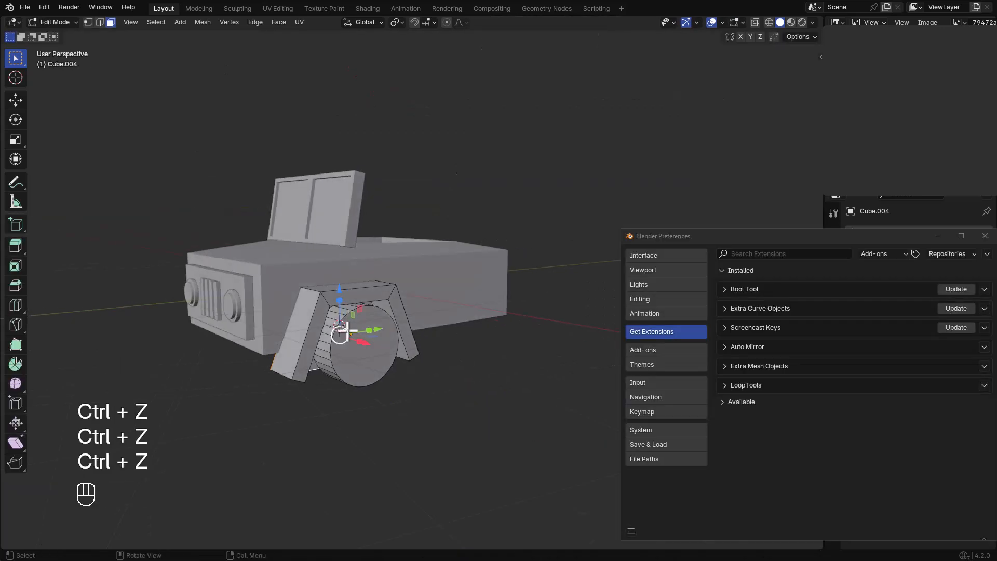
Step: Delete two unneeded faces from the fender-and-wheel mesh
{"action": "key", "text": "Tab"}
{"action": "key", "text": "Tab"}
{"action": "middle_click_drag", "start_coordinate": [383, 357], "coordinate": [282, 329]}
{"action": "scroll", "coordinate": [391, 311], "scroll_direction": "up", "scroll_amount": 5}
{"action": "key", "text": "x"}
{"action": "left_click", "coordinate": [388, 313]}
{"action": "left_click", "coordinate": [389, 355]}
{"action": "key", "text": "x"}
{"action": "left_click", "coordinate": [387, 354]}
{"action": "scroll", "coordinate": [383, 343], "scroll_direction": "down", "scroll_amount": 4}
{"action": "middle_click_drag", "start_coordinate": [383, 324], "coordinate": [306, 365]}
Step: Inset the wheel's outer face and extrude it inward by about 0.11 m to form the rim
{"action": "key", "text": "Tab"}
{"action": "middle_click_drag", "start_coordinate": [441, 334], "coordinate": [441, 293], "text": "alt"}
{"action": "scroll", "coordinate": [421, 328], "scroll_direction": "up", "scroll_amount": 2}
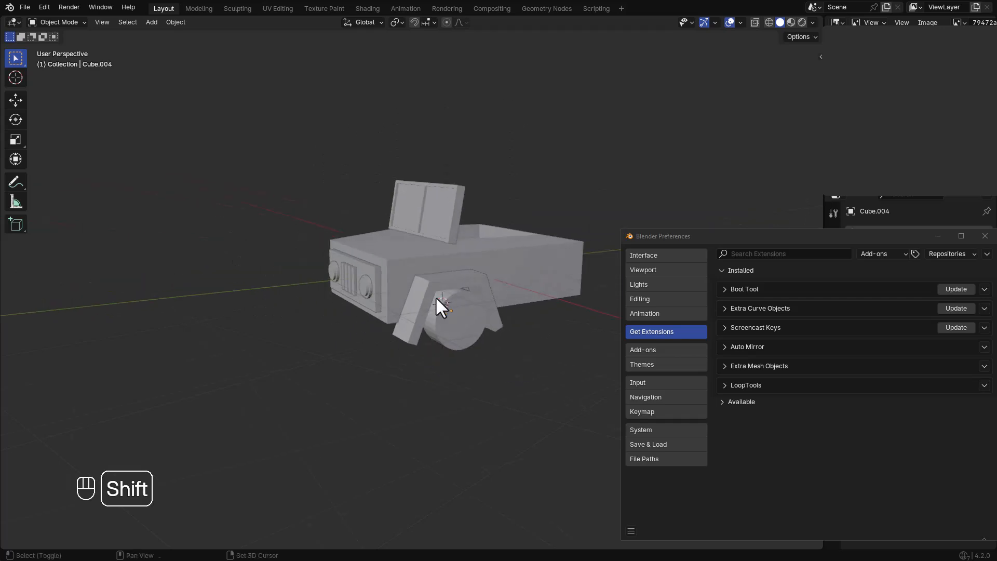
{"action": "scroll", "coordinate": [366, 307], "scroll_direction": "up", "scroll_amount": 3}
{"action": "left_click", "coordinate": [373, 322]}
{"action": "key", "text": "Tab"}
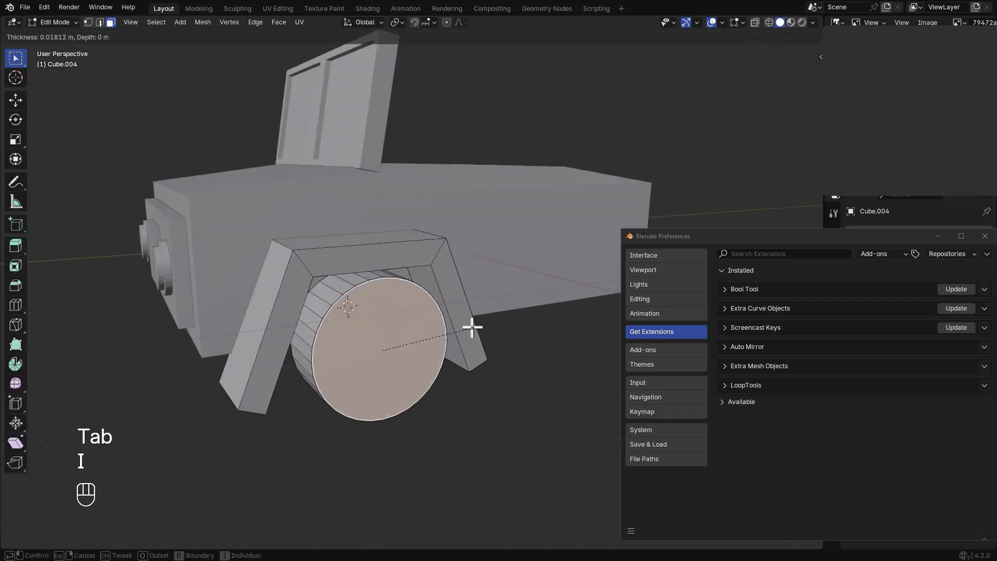
{"action": "left_click", "coordinate": [457, 331]}
{"action": "key", "text": "e"}
{"action": "left_click", "coordinate": [457, 324]}
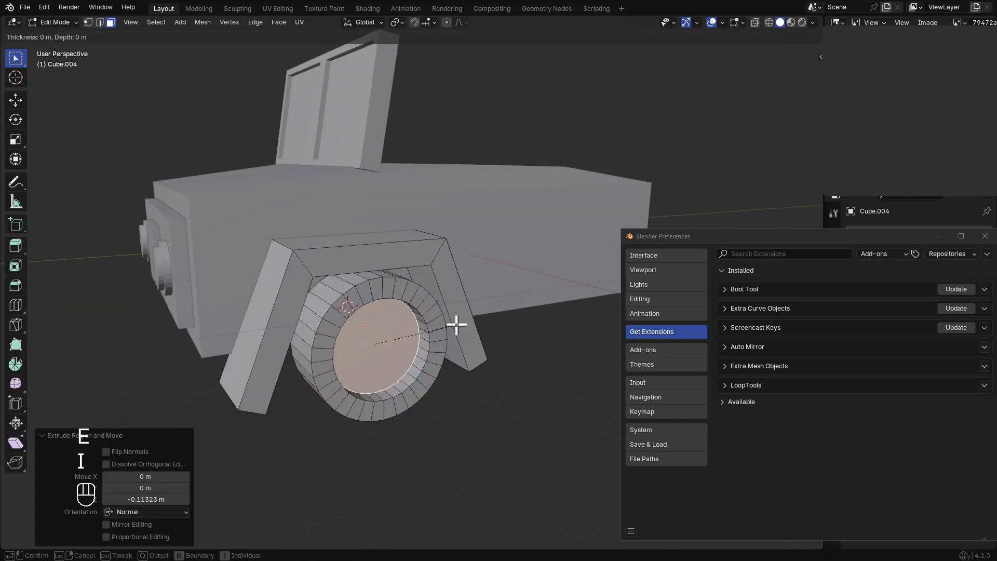
Step: Inset the recessed rim face again, extrude it to form the hub, and close the Preferences window
{"action": "left_click", "coordinate": [441, 331]}
{"action": "key", "text": "e"}
{"action": "left_click", "coordinate": [445, 334]}
{"action": "key", "text": "Tab"}
{"action": "scroll", "coordinate": [439, 331], "scroll_direction": "down", "scroll_amount": 2}
{"action": "middle_click_drag", "start_coordinate": [438, 331], "coordinate": [288, 289], "text": "alt"}
{"action": "key", "text": "s"}
{"action": "left_click", "coordinate": [429, 332]}
{"action": "left_click", "coordinate": [985, 236]}
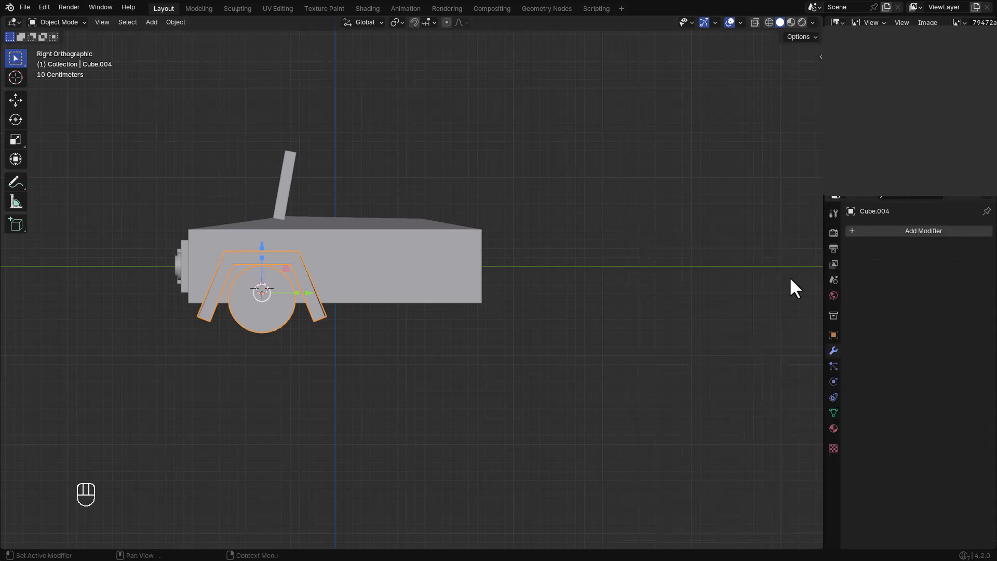
Step: Add a Mirror modifier to the fender-and-wheel object on the X and Y axes with the body, Cube, as mirror object
{"action": "key", "text": "q"}
{"action": "left_click", "coordinate": [426, 414]}
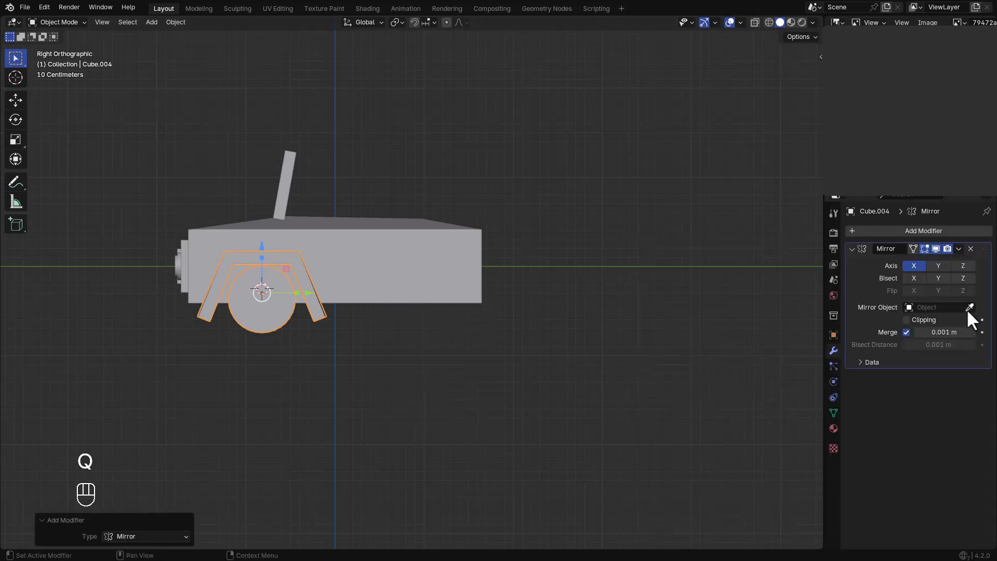
{"action": "left_click", "coordinate": [938, 265]}
{"action": "middle_click_drag", "start_coordinate": [385, 306], "coordinate": [344, 296]}
{"action": "left_click", "coordinate": [362, 310]}
{"action": "left_click", "coordinate": [387, 315], "text": "shift"}
Step: Adjust the height of the mirrored fenders and wheels along Z on the body's sides
{"action": "scroll", "coordinate": [344, 295], "scroll_direction": "up", "scroll_amount": 2}
{"action": "key", "text": "g"}
{"action": "key", "text": "z"}
{"action": "left_click", "coordinate": [342, 303]}
Step: Raise the bottom end faces of the fender's front and rear legs to shorten the arch
{"action": "middle_click_drag", "start_coordinate": [409, 400], "coordinate": [364, 366]}
{"action": "scroll", "coordinate": [359, 369], "scroll_direction": "up", "scroll_amount": 3}
{"action": "key", "text": "Tab"}
{"action": "middle_click_drag", "start_coordinate": [361, 435], "coordinate": [362, 435]}
{"action": "middle_click_drag", "start_coordinate": [393, 406], "coordinate": [375, 393], "text": "alt"}
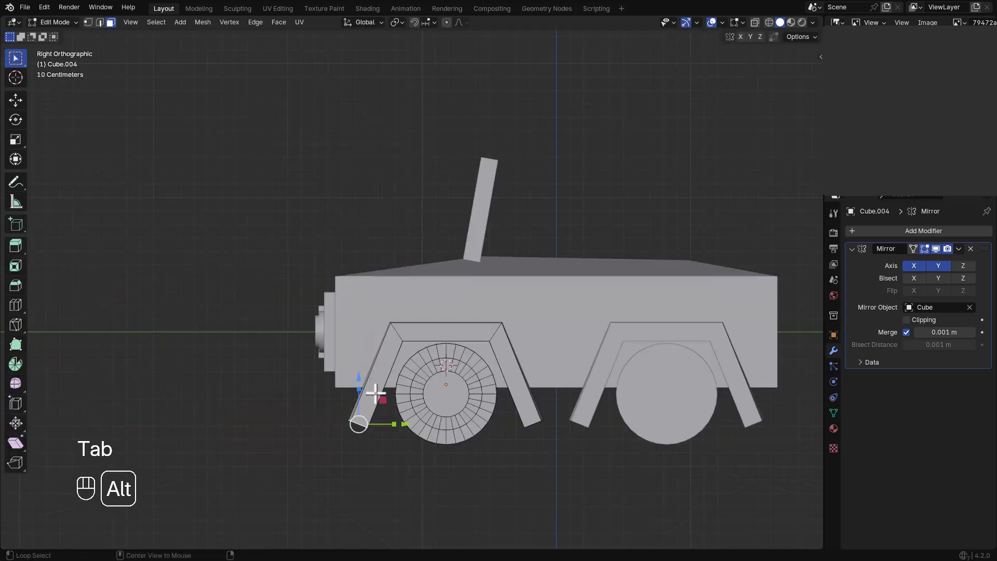
{"action": "left_click", "coordinate": [374, 369]}
{"action": "middle_click_drag", "start_coordinate": [581, 442], "coordinate": [489, 411]}
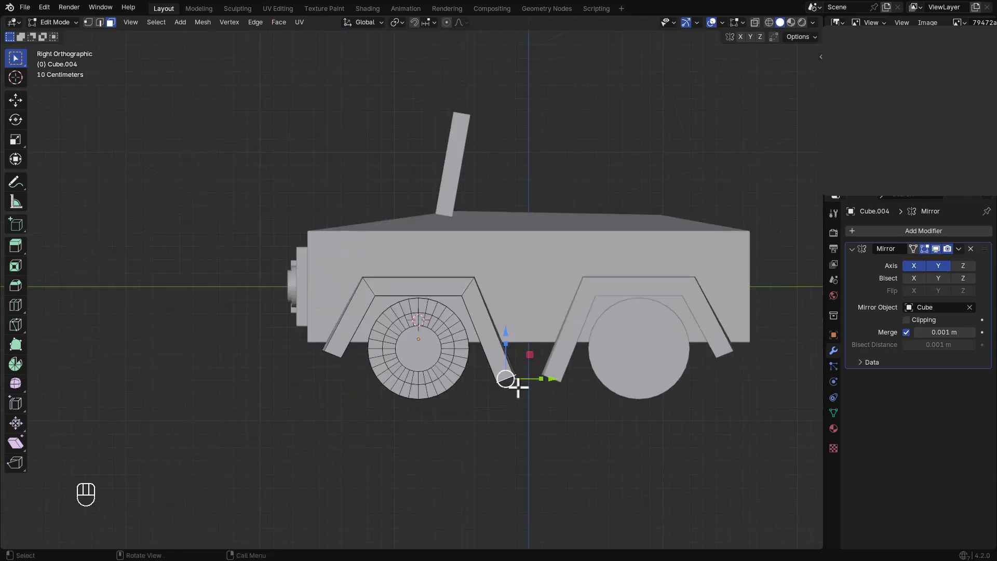
{"action": "key", "text": "g"}
{"action": "left_click", "coordinate": [518, 349]}
{"action": "key", "text": "Tab"}
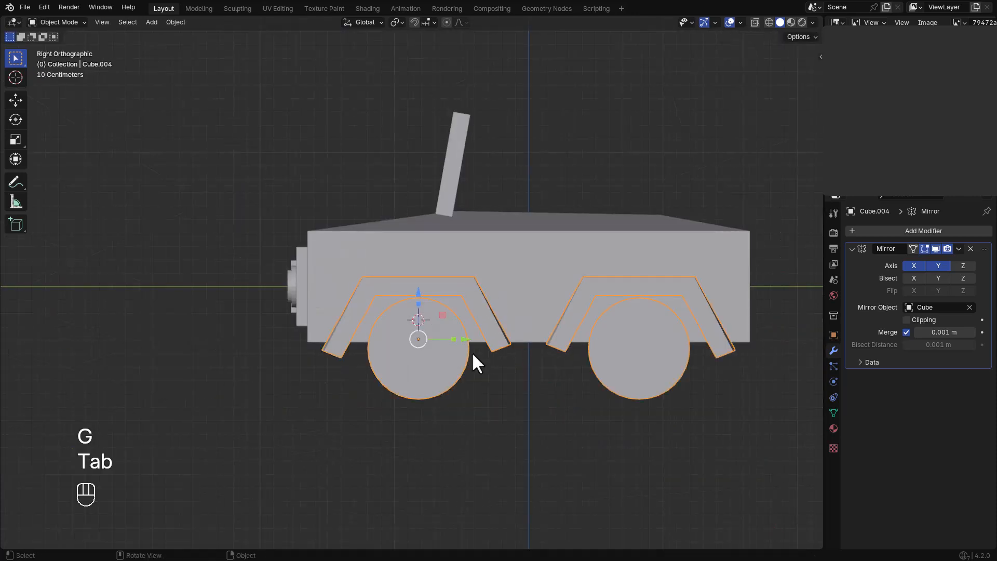
Step: Lower the wheel slightly along Z within the arch and scale it up by about 1.07
{"action": "scroll", "coordinate": [473, 356], "scroll_direction": "down", "scroll_amount": 2}
{"action": "key", "text": "Tab"}
{"action": "key", "text": "c"}
{"action": "key", "text": "g"}
{"action": "key", "text": "z"}
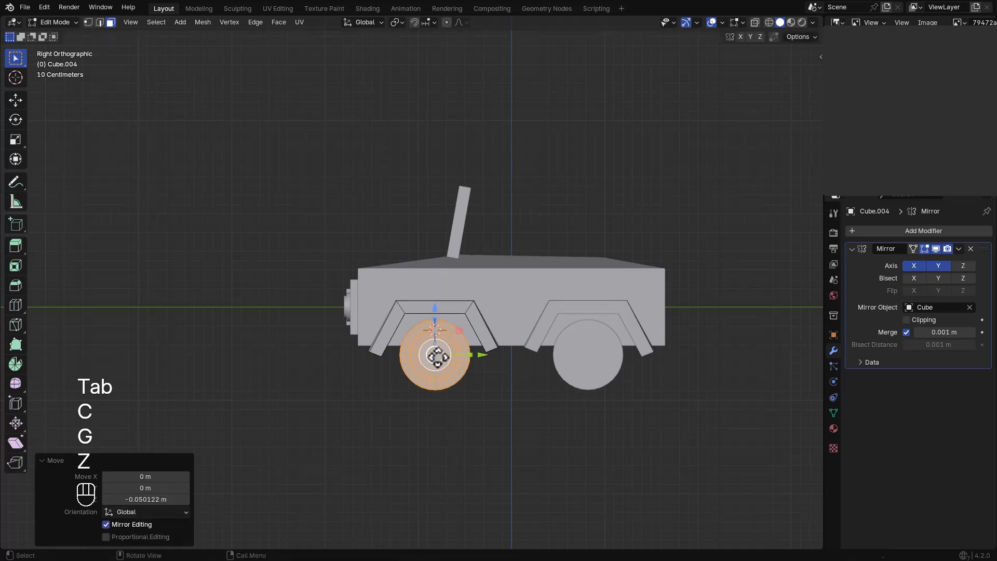
{"action": "left_click", "coordinate": [438, 356]}
{"action": "scroll", "coordinate": [447, 359], "scroll_direction": "up", "scroll_amount": 4}
{"action": "key", "text": "s"}
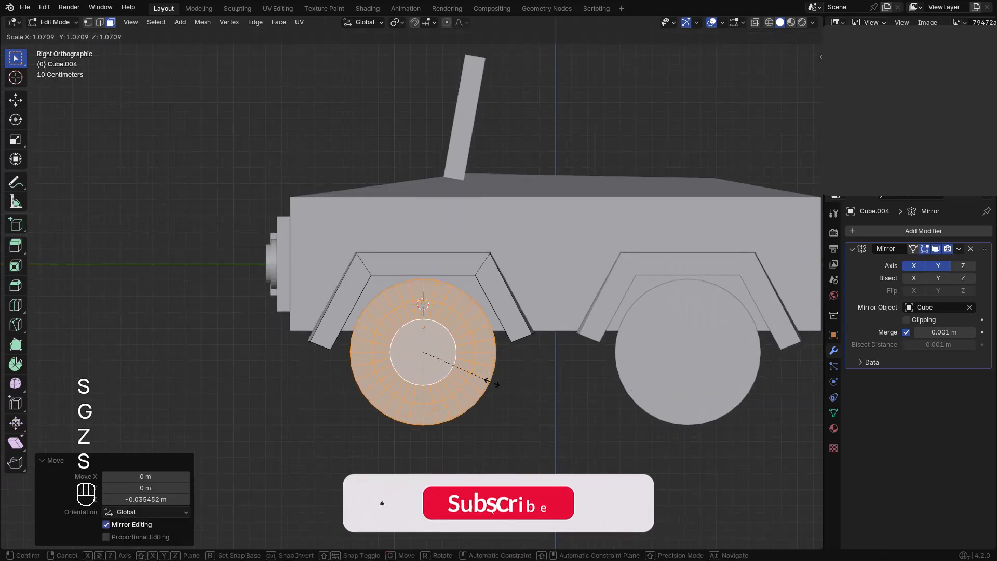
{"action": "left_click", "coordinate": [487, 381]}
{"action": "key", "text": "Tab"}
Step: Add a cube for the seat and scale it uniformly to about 0.336
{"action": "middle_click_drag", "start_coordinate": [515, 392], "coordinate": [491, 410]}
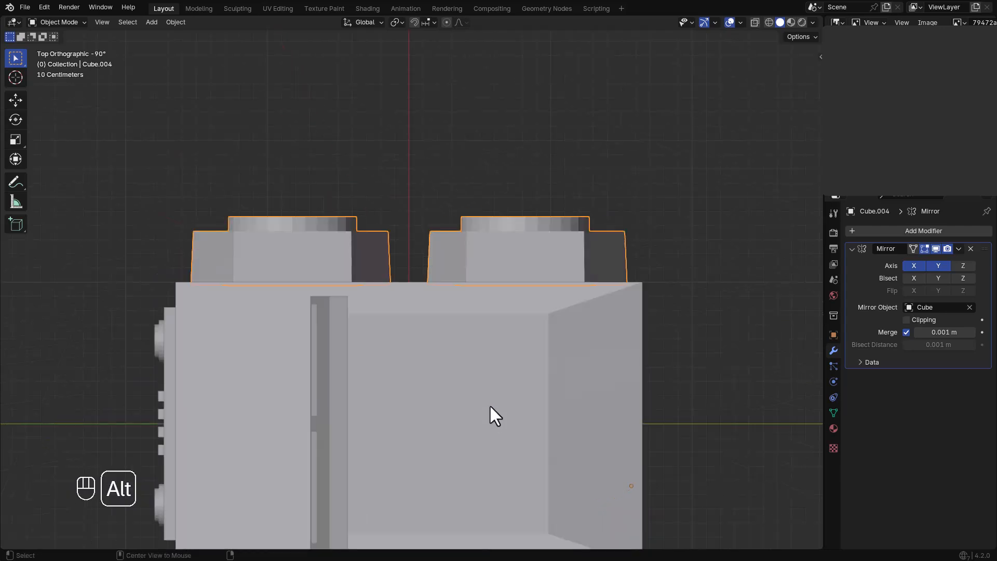
{"action": "key", "text": "shift+a"}
{"action": "mouse_move", "coordinate": [486, 351]}
{"action": "left_click", "coordinate": [559, 109]}
{"action": "scroll", "coordinate": [536, 354], "scroll_direction": "down", "scroll_amount": 5}
{"action": "key", "text": "s"}
{"action": "left_click", "coordinate": [490, 338]}
Step: Resize the seat cube along Y and move it along Y into place near the rear of the cabin
{"action": "middle_click_drag", "start_coordinate": [490, 337], "coordinate": [452, 270]}
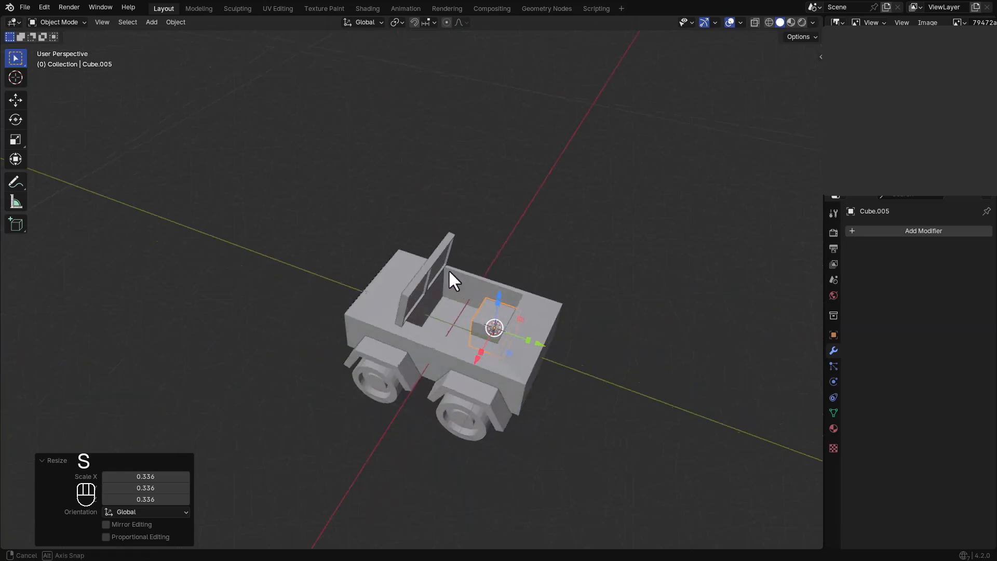
{"action": "scroll", "coordinate": [491, 325], "scroll_direction": "up", "scroll_amount": 4}
{"action": "key", "text": "s"}
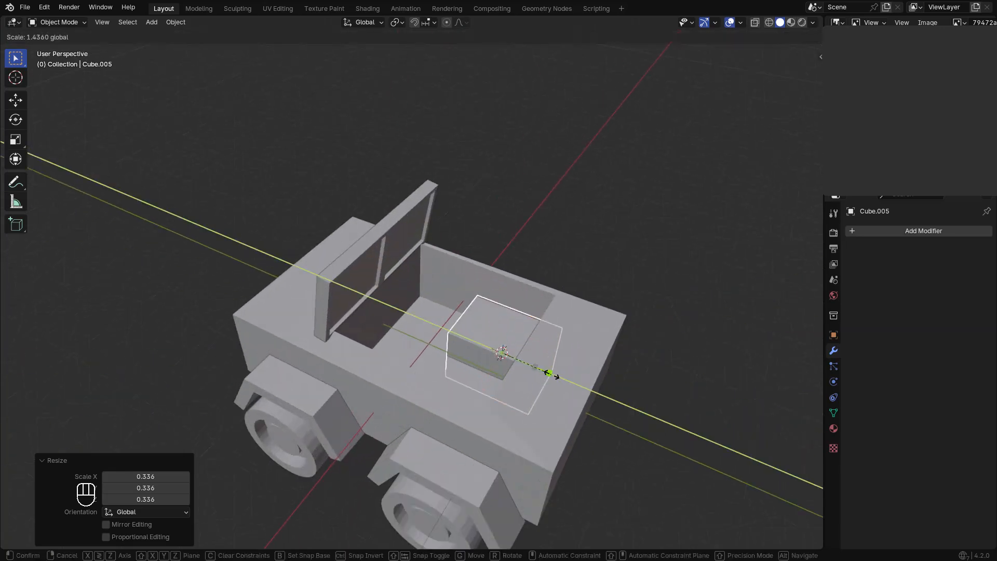
{"action": "left_click_drag", "start_coordinate": [540, 370], "coordinate": [541, 370]}
{"action": "middle_click_drag", "start_coordinate": [526, 367], "coordinate": [544, 364]}
{"action": "left_click_drag", "start_coordinate": [545, 366], "coordinate": [538, 363]}
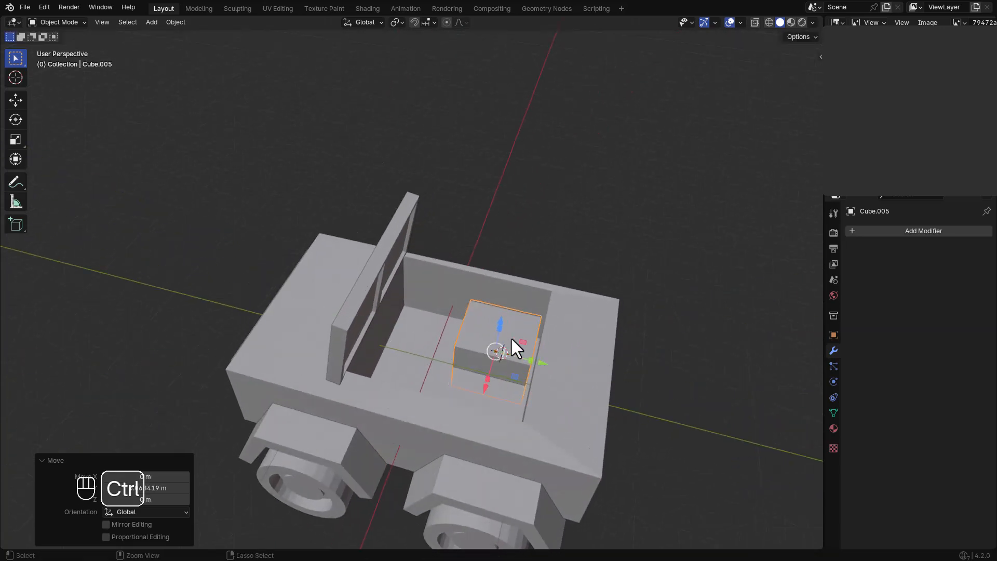
{"action": "key", "text": "ctrl+r"}
{"action": "key", "text": "Tab"}
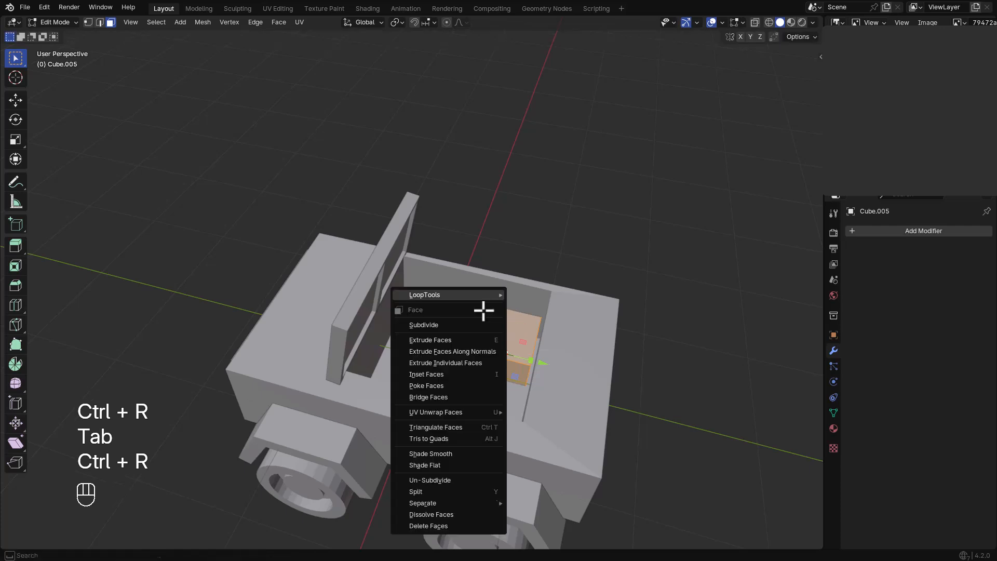
{"action": "right_click", "coordinate": [484, 310]}
{"action": "left_click", "coordinate": [552, 211]}
{"action": "key", "text": "Tab"}
{"action": "key", "text": "ctrl+r"}
Step: Add one centred loop cut across the seat block to divide it into front and rear halves
{"action": "key", "text": "Tab"}
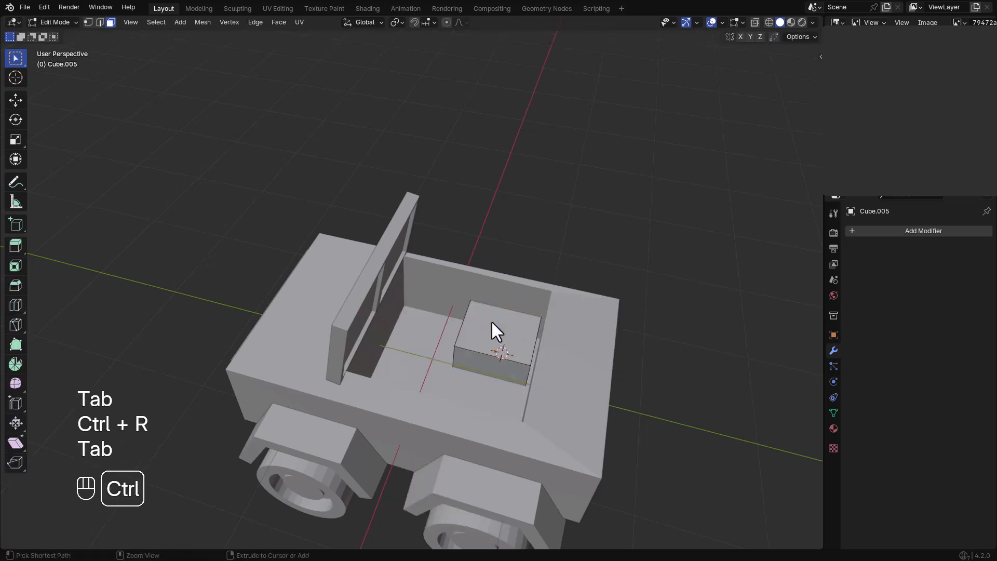
{"action": "key", "text": "ctrl+r"}
{"action": "left_click", "coordinate": [492, 319]}
{"action": "right_click", "coordinate": [509, 317]}
Step: Extrude the rear half of the seat's top face up about 0.51 m as the backrest
{"action": "scroll", "coordinate": [505, 343], "scroll_direction": "up", "scroll_amount": 3}
{"action": "middle_click_drag", "start_coordinate": [483, 345], "coordinate": [519, 340]}
{"action": "key", "text": "e"}
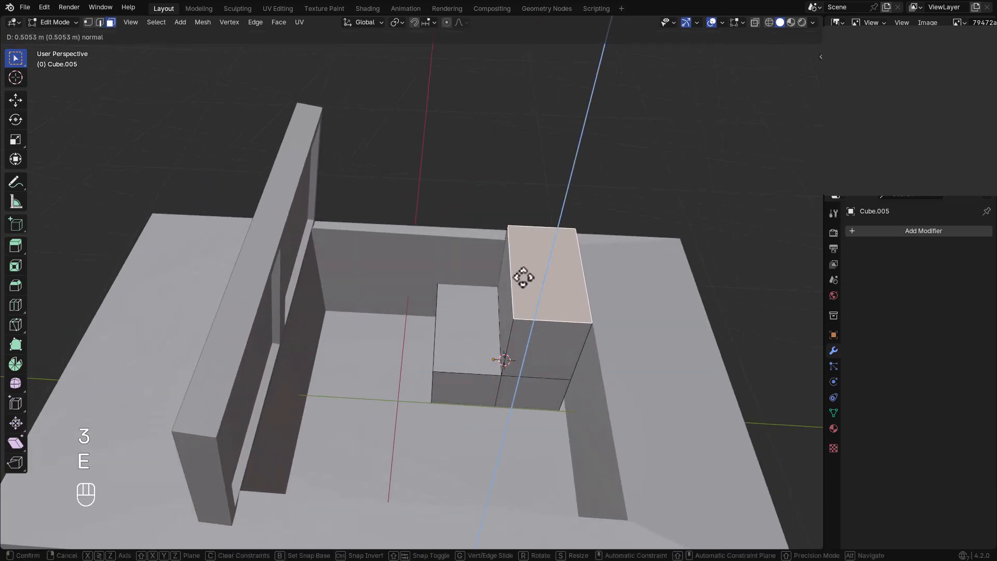
{"action": "left_click", "coordinate": [523, 277]}
Step: Add a cube centred on the backrest's top face, scale it to about 0.1 and stretch it by about 1.7 along X
{"action": "middle_click_drag", "start_coordinate": [527, 265], "coordinate": [563, 257]}
{"action": "scroll", "coordinate": [563, 255], "scroll_direction": "up", "scroll_amount": 3}
{"action": "key", "text": "shift+s"}
{"action": "left_click", "coordinate": [564, 317]}
{"action": "key", "text": "shift+a"}
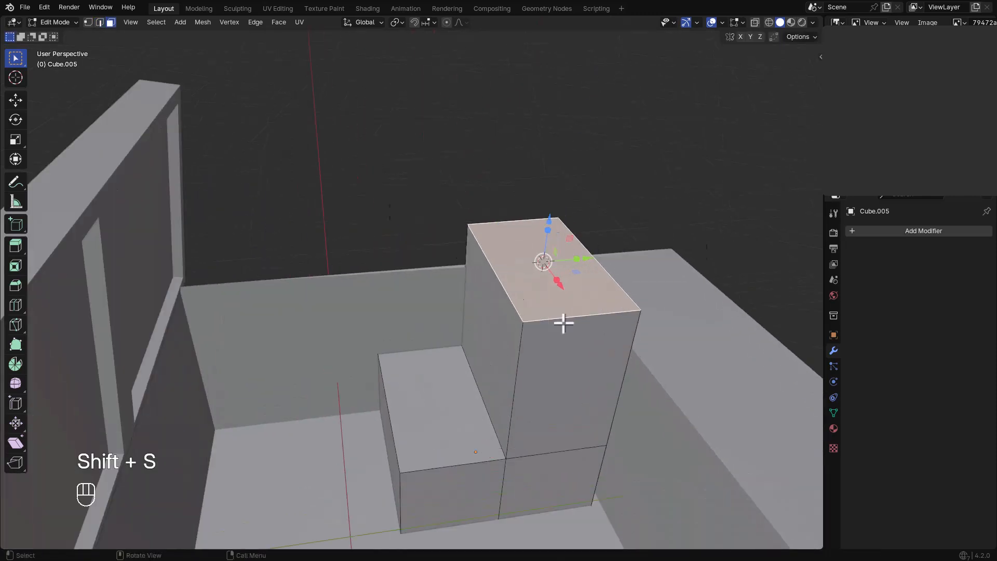
{"action": "left_click", "coordinate": [567, 275]}
{"action": "key", "text": "s"}
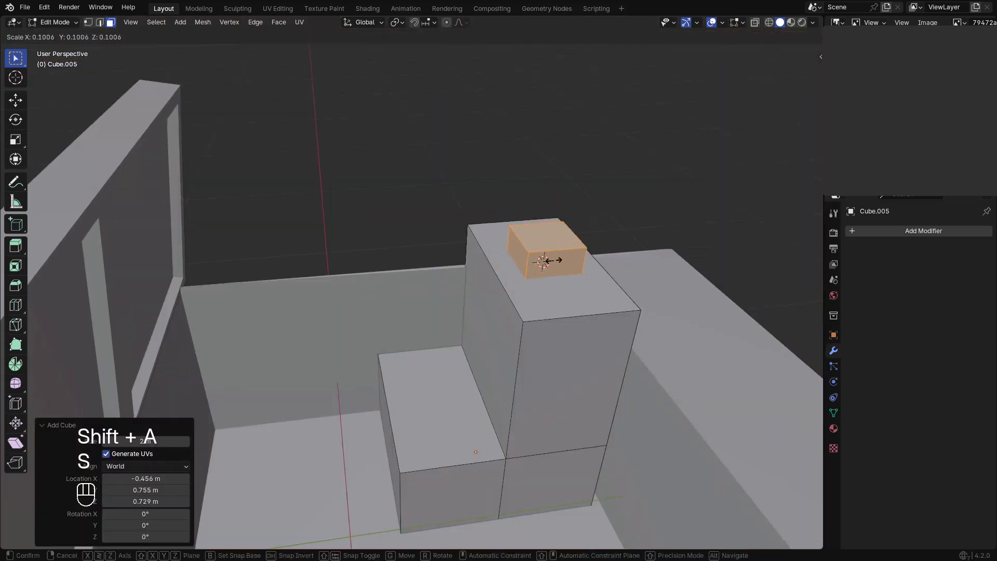
{"action": "left_click", "coordinate": [554, 260]}
{"action": "middle_click_drag", "start_coordinate": [553, 261], "coordinate": [554, 283]}
{"action": "left_click_drag", "start_coordinate": [557, 288], "coordinate": [569, 306]}
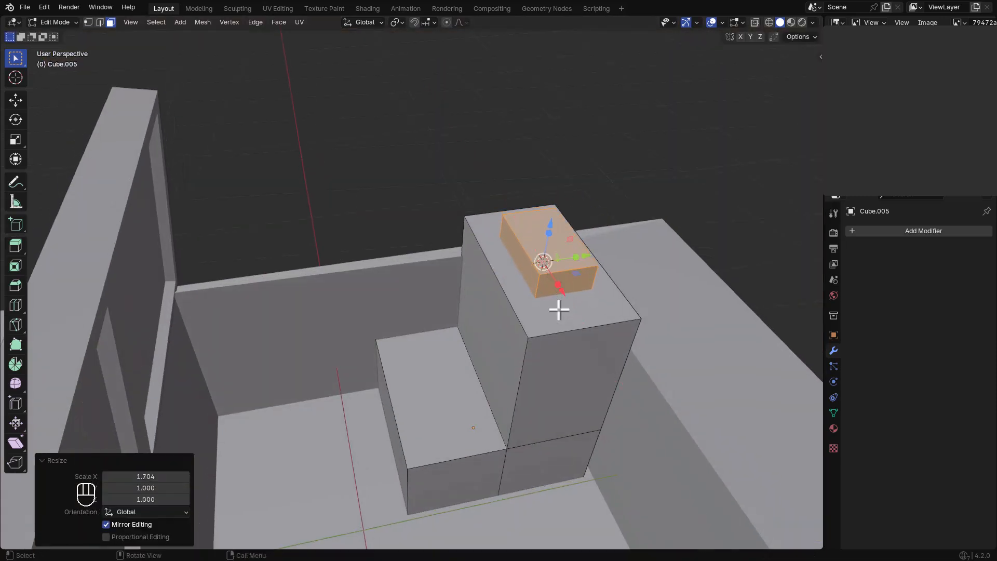
Step: Raise the headrest's top face about 0.21 m along Z and shift it slightly along Y
{"action": "left_click", "coordinate": [554, 254]}
{"action": "key", "text": "g"}
{"action": "key", "text": "z"}
{"action": "left_click", "coordinate": [562, 206]}
{"action": "key", "text": "g"}
{"action": "key", "text": "less"}
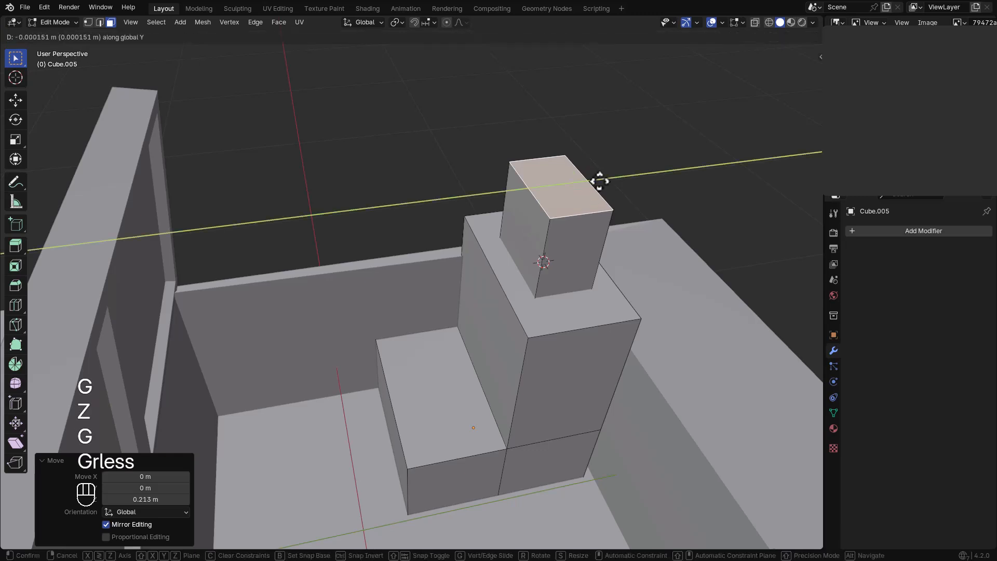
{"action": "left_click", "coordinate": [587, 185]}
{"action": "key", "text": "Tab"}
Step: Mirror the seat across X with a Mirror modifier using the body, Cube, as mirror object, and adjust the seat's position in the cabin
{"action": "scroll", "coordinate": [548, 234], "scroll_direction": "down", "scroll_amount": 4}
{"action": "middle_click_drag", "start_coordinate": [540, 291], "coordinate": [489, 312]}
{"action": "mouse_move", "coordinate": [478, 345]}
{"action": "middle_mouse_down"}
{"action": "mouse_move", "coordinate": [485, 328]}
{"action": "mouse_move", "coordinate": [496, 352]}
{"action": "mouse_move", "coordinate": [479, 353]}
{"action": "middle_mouse_up"}
{"action": "scroll", "coordinate": [479, 353], "scroll_direction": "down", "scroll_amount": 6}
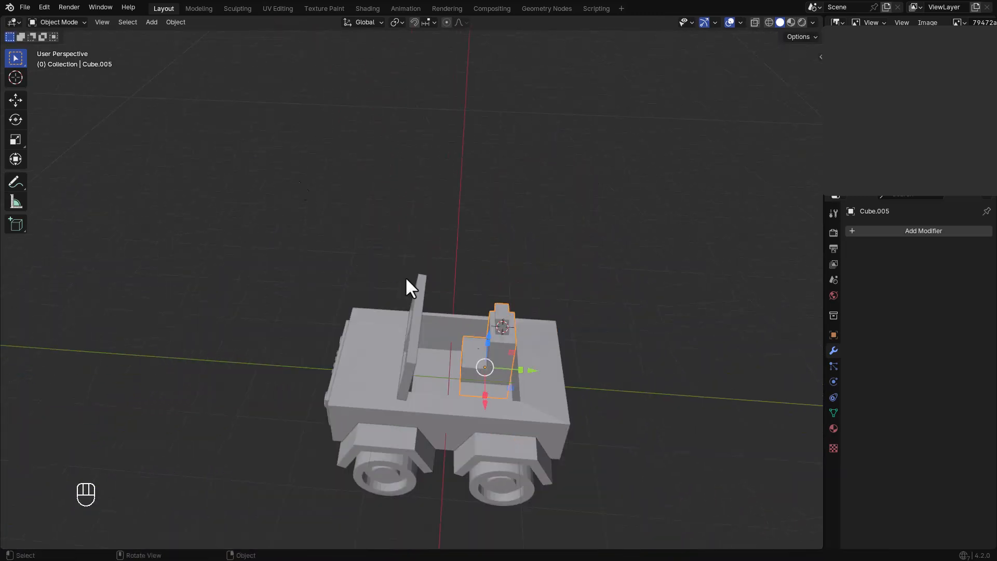
{"action": "scroll", "coordinate": [473, 260], "scroll_direction": "up", "scroll_amount": 3}
{"action": "middle_click_drag", "start_coordinate": [546, 351], "coordinate": [407, 346]}
{"action": "key", "text": "q"}
{"action": "left_click", "coordinate": [462, 329]}
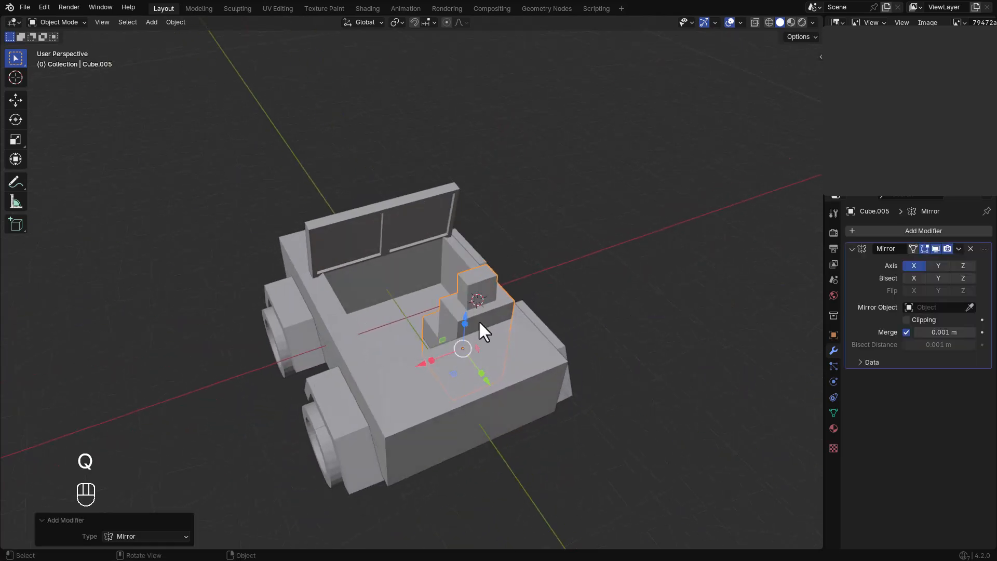
{"action": "left_click", "coordinate": [499, 361]}
{"action": "middle_click_drag", "start_coordinate": [576, 305], "coordinate": [480, 367]}
{"action": "left_click_drag", "start_coordinate": [478, 366], "coordinate": [459, 343]}
Step: Lower the top face of the seat cushion about 0.09 m along Z
{"action": "middle_click_drag", "start_coordinate": [459, 343], "coordinate": [436, 395]}
{"action": "key", "text": "Tab"}
{"action": "left_click", "coordinate": [423, 405]}
{"action": "key", "text": "g"}
{"action": "key", "text": "z"}
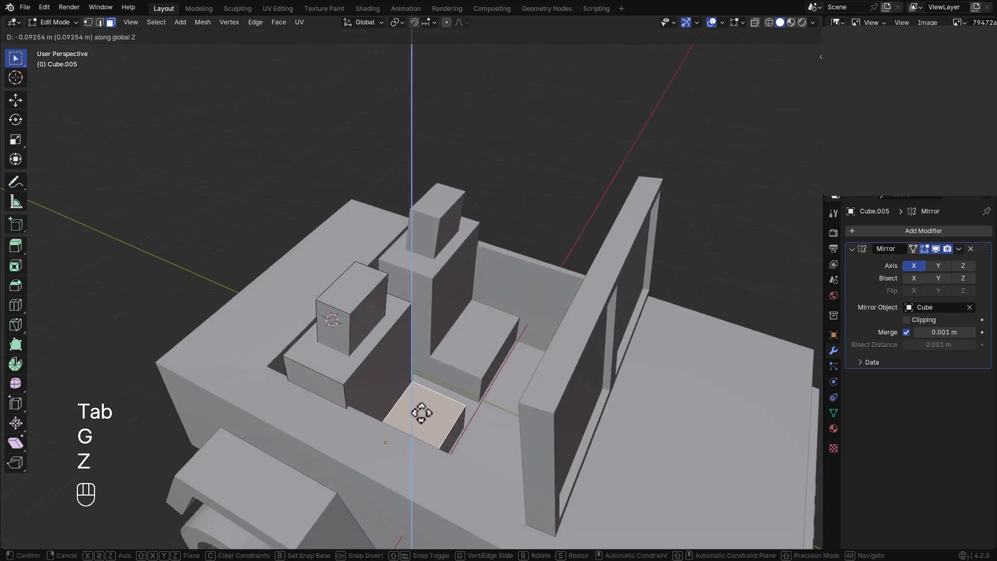
{"action": "left_click", "coordinate": [421, 413]}
Step: Adjust the seat backrest's upper edge along Y and reposition the headrest vertically along Z
{"action": "key", "text": "2"}
{"action": "left_click", "coordinate": [377, 333]}
{"action": "middle_click_drag", "start_coordinate": [378, 333], "coordinate": [330, 270]}
{"action": "key", "text": "ctrl+l"}
{"action": "key", "text": "y"}
{"action": "left_click", "coordinate": [286, 317]}
{"action": "left_click", "coordinate": [334, 262]}
{"action": "key", "text": "g"}
{"action": "key", "text": "z"}
{"action": "right_click", "coordinate": [333, 253]}
{"action": "left_click", "coordinate": [333, 252]}
{"action": "key", "text": "g"}
{"action": "key", "text": "z"}
{"action": "left_click", "coordinate": [330, 225]}
{"action": "key", "text": "Tab"}
{"action": "middle_click_drag", "start_coordinate": [332, 306], "coordinate": [417, 318]}
{"action": "scroll", "coordinate": [417, 318], "scroll_direction": "down", "scroll_amount": 2}
{"action": "middle_click_drag", "start_coordinate": [348, 338], "coordinate": [404, 340]}
{"action": "key", "text": "Tab"}
{"action": "middle_click_drag", "start_coordinate": [592, 367], "coordinate": [570, 356]}
{"action": "key", "text": "Tab"}
{"action": "middle_click_drag", "start_coordinate": [385, 364], "coordinate": [408, 366]}
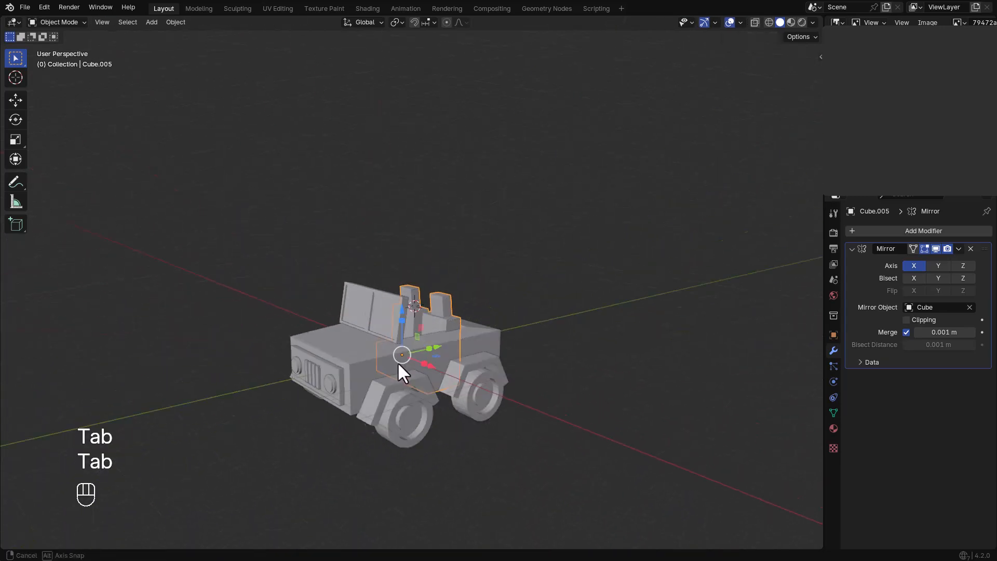
Step: Apply the vehicle body's scale and give it a Bevel modifier with a 0.018 m amount and 3 segments
{"action": "scroll", "coordinate": [416, 345], "scroll_direction": "up", "scroll_amount": 2}
{"action": "left_click", "coordinate": [415, 345]}
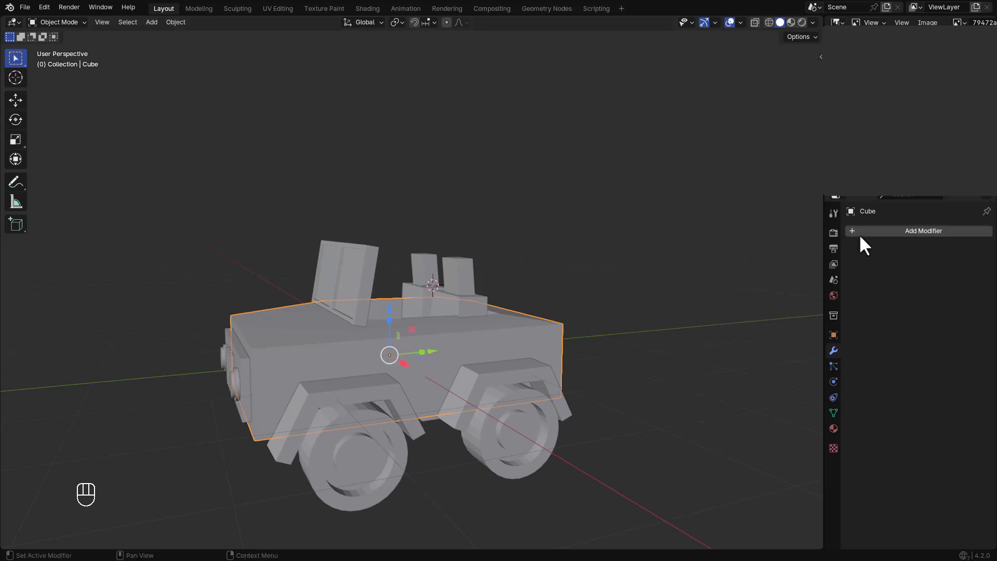
{"action": "mouse_move", "coordinate": [869, 246]}
{"action": "left_click", "coordinate": [766, 245]}
{"action": "key", "text": "ctrl+a"}
{"action": "left_click", "coordinate": [669, 292]}
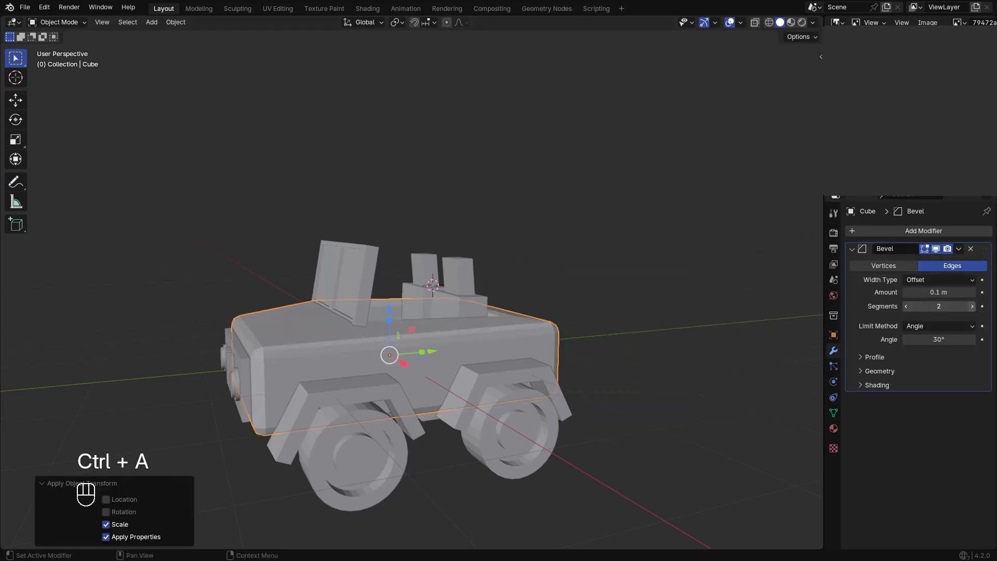
Step: Shade the body smooth, apply auto smooth, and add a Weighted Normal modifier to it
{"action": "right_click", "coordinate": [652, 302]}
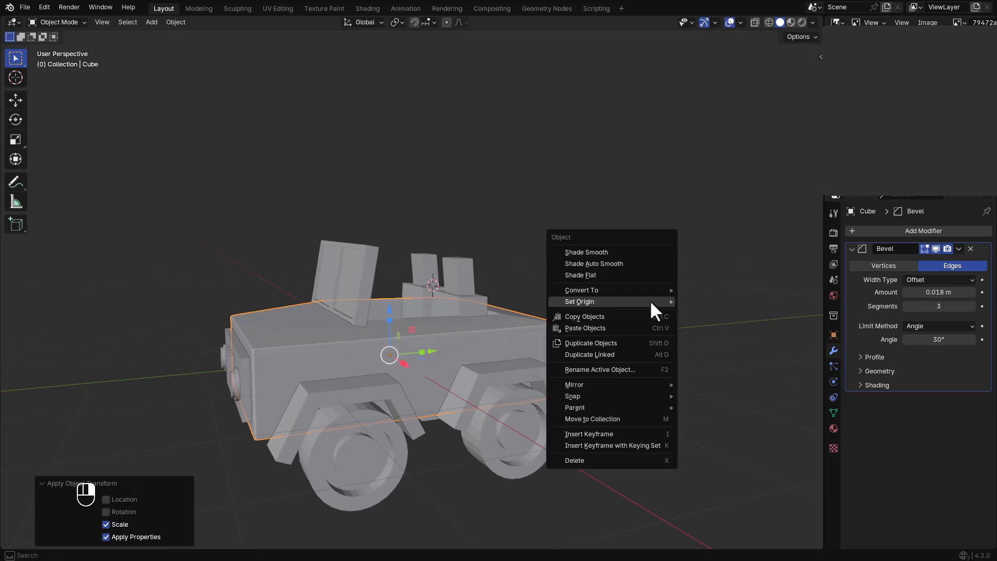
{"action": "left_click", "coordinate": [633, 253]}
{"action": "middle_click_drag", "start_coordinate": [528, 279], "coordinate": [669, 300]}
{"action": "scroll", "coordinate": [481, 319], "scroll_direction": "up", "scroll_amount": 3}
{"action": "right_click", "coordinate": [491, 312]}
{"action": "left_click", "coordinate": [487, 314]}
{"action": "scroll", "coordinate": [494, 309], "scroll_direction": "down", "scroll_amount": 3}
{"action": "left_click", "coordinate": [879, 192]}
{"action": "left_click", "coordinate": [807, 213]}
Step: Reapply auto smooth to the body, and switch its shading back to plain Shade Smooth
{"action": "left_click", "coordinate": [545, 314]}
{"action": "right_click", "coordinate": [545, 313]}
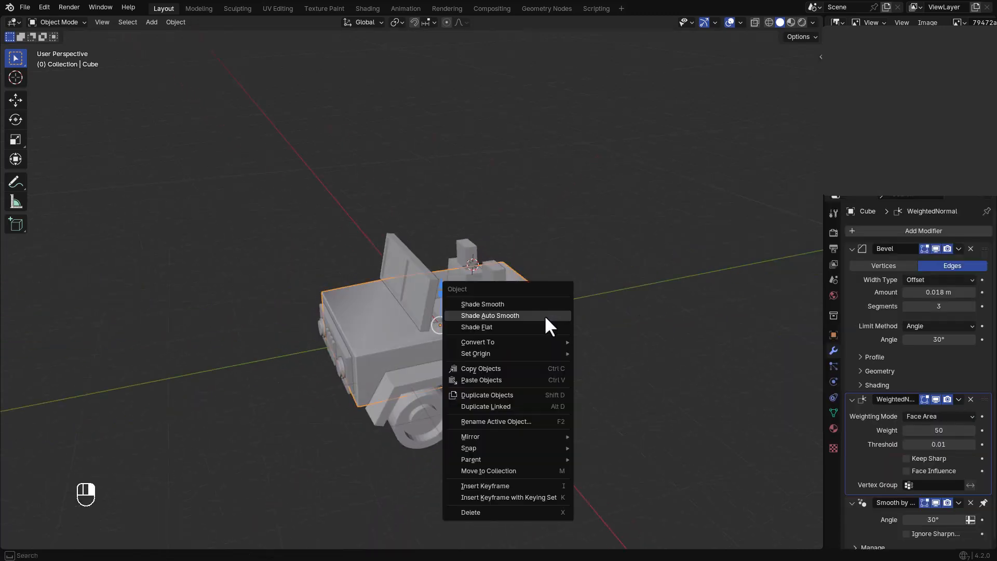
{"action": "left_click", "coordinate": [541, 317]}
{"action": "right_click", "coordinate": [564, 322]}
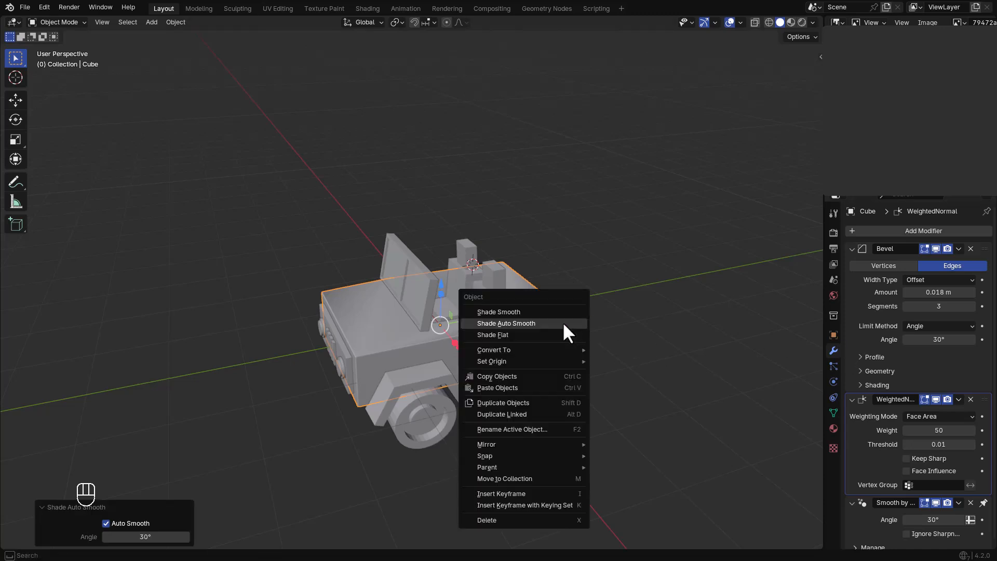
{"action": "left_click", "coordinate": [547, 312]}
{"action": "middle_click_drag", "start_coordinate": [545, 310], "coordinate": [639, 233]}
{"action": "left_click", "coordinate": [551, 313]}
Step: Select all vehicle parts with the body active and copy its Bevel modifier to the selected parts
{"action": "left_click_drag", "start_coordinate": [602, 245], "coordinate": [212, 483]}
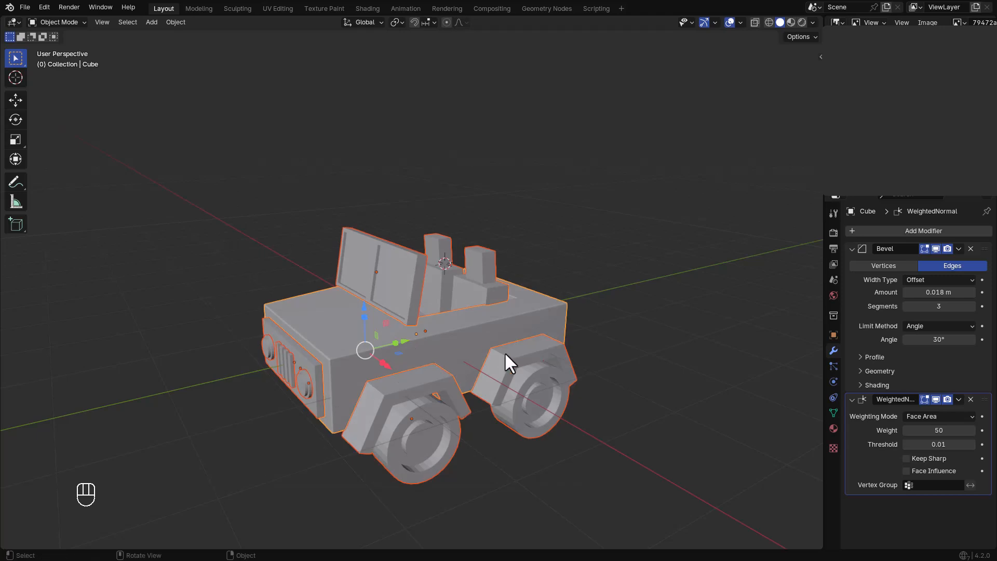
{"action": "middle_click_drag", "start_coordinate": [516, 364], "coordinate": [474, 336]}
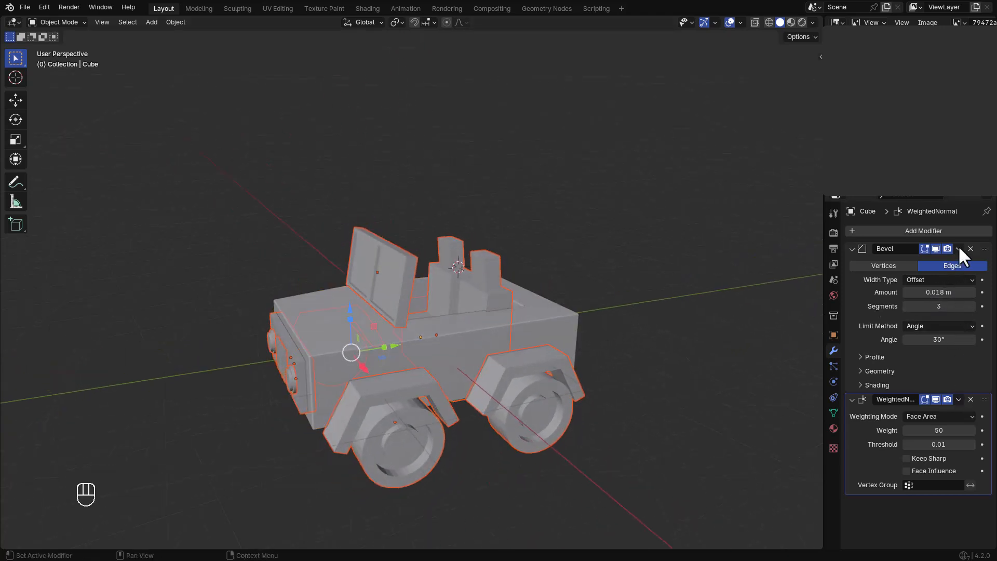
{"action": "left_click", "coordinate": [934, 285]}
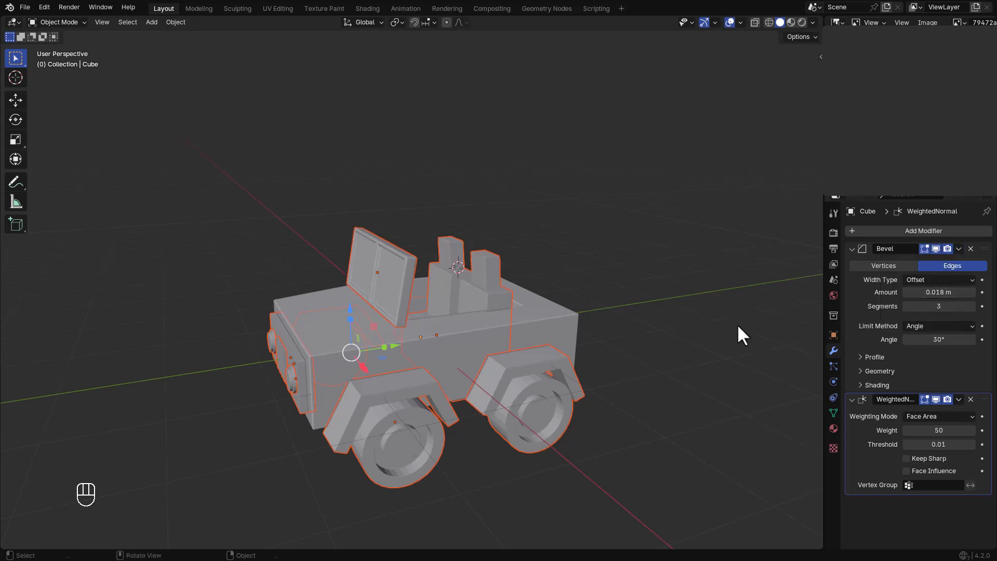
Step: Apply auto smooth shading at 30° to the mirrored fenders and wheels
{"action": "scroll", "coordinate": [489, 374], "scroll_direction": "up", "scroll_amount": 5}
{"action": "middle_click_drag", "start_coordinate": [495, 381], "coordinate": [554, 431]}
{"action": "left_click", "coordinate": [554, 431]}
{"action": "right_click", "coordinate": [553, 430]}
{"action": "left_click", "coordinate": [552, 351]}
{"action": "right_click", "coordinate": [550, 374]}
{"action": "left_click", "coordinate": [546, 348]}
{"action": "middle_click_drag", "start_coordinate": [537, 380], "coordinate": [532, 414]}
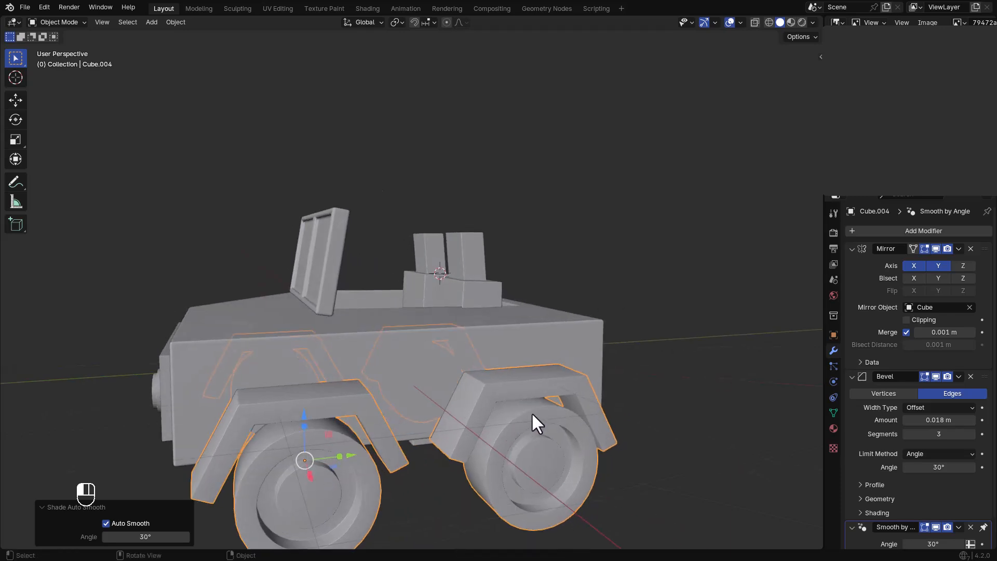
Step: Reduce the fender and wheel object's bevel amount to 0.013 m
{"action": "left_click", "coordinate": [857, 249]}
{"action": "left_click_drag", "start_coordinate": [951, 308], "coordinate": [928, 308], "text": "shift"}
{"action": "scroll", "coordinate": [513, 326], "scroll_direction": "down", "scroll_amount": 4}
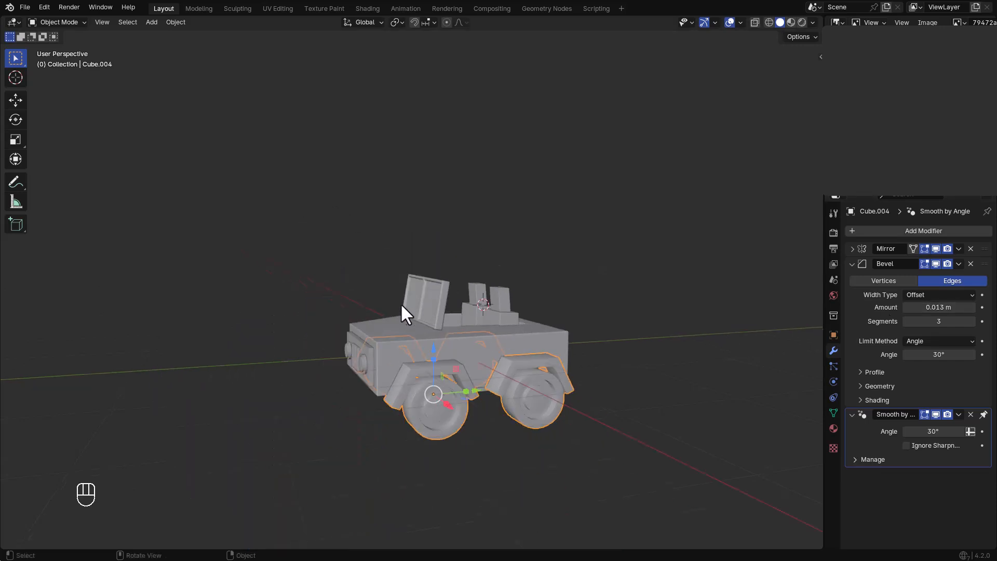
Step: Apply auto smooth shading to the windshield frame and set its Bevel modifier's outer miter to Arc
{"action": "scroll", "coordinate": [460, 312], "scroll_direction": "up", "scroll_amount": 4}
{"action": "left_click", "coordinate": [460, 311]}
{"action": "right_click", "coordinate": [488, 294]}
{"action": "left_click", "coordinate": [490, 297]}
{"action": "scroll", "coordinate": [479, 284], "scroll_direction": "up", "scroll_amount": 3}
{"action": "left_click", "coordinate": [893, 372]}
{"action": "left_click", "coordinate": [939, 388]}
{"action": "left_click", "coordinate": [950, 424]}
{"action": "scroll", "coordinate": [722, 350], "scroll_direction": "down", "scroll_amount": 2}
{"action": "scroll", "coordinate": [675, 328], "scroll_direction": "down", "scroll_amount": 3}
{"action": "middle_click_drag", "start_coordinate": [617, 332], "coordinate": [562, 331]}
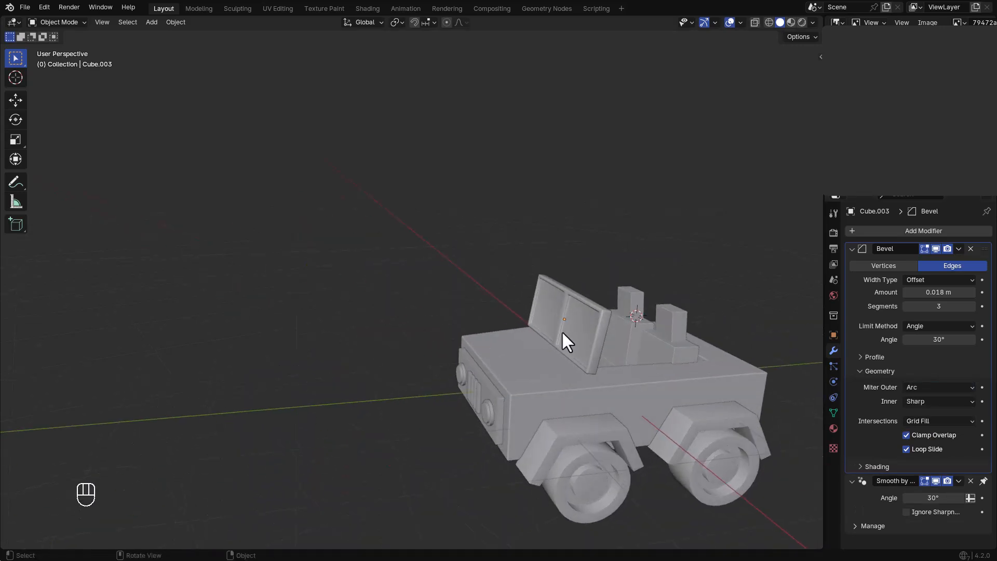
Step: Add a Weighted Normal modifier to the windshield frame
{"action": "scroll", "coordinate": [575, 325], "scroll_direction": "up", "scroll_amount": 5}
{"action": "left_click", "coordinate": [853, 248]}
{"action": "left_click", "coordinate": [878, 230]}
{"action": "left_click", "coordinate": [872, 227]}
{"action": "left_click", "coordinate": [797, 248]}
{"action": "scroll", "coordinate": [730, 265], "scroll_direction": "down", "scroll_amount": 5}
{"action": "middle_click_drag", "start_coordinate": [722, 299], "coordinate": [557, 338]}
{"action": "key", "text": "shift+a"}
{"action": "mouse_move", "coordinate": [553, 338]}
Step: Duplicate the mirrored headlights and snap the copy to the 3D cursor at the vehicle's rear as taillights
{"action": "middle_click_drag", "start_coordinate": [442, 265], "coordinate": [546, 286]}
{"action": "middle_click_drag", "start_coordinate": [452, 283], "coordinate": [415, 234], "text": "shift"}
{"action": "scroll", "coordinate": [363, 249], "scroll_direction": "up", "scroll_amount": 3}
{"action": "left_click", "coordinate": [327, 259]}
{"action": "key", "text": "shift+d"}
{"action": "right_click", "coordinate": [341, 211]}
{"action": "middle_click_drag", "start_coordinate": [341, 212], "coordinate": [321, 257]}
{"action": "middle_click_drag", "start_coordinate": [327, 292], "coordinate": [335, 234]}
{"action": "key", "text": "shift+s"}
{"action": "left_click", "coordinate": [500, 216]}
{"action": "scroll", "coordinate": [472, 186], "scroll_direction": "down", "scroll_amount": 3}
{"action": "mouse_move", "coordinate": [505, 259]}
{"action": "middle_mouse_down"}
{"action": "mouse_move", "coordinate": [481, 267]}
{"action": "mouse_move", "coordinate": [505, 261]}
{"action": "middle_mouse_up"}
{"action": "key", "text": "r"}
{"action": "key", "text": "x"}
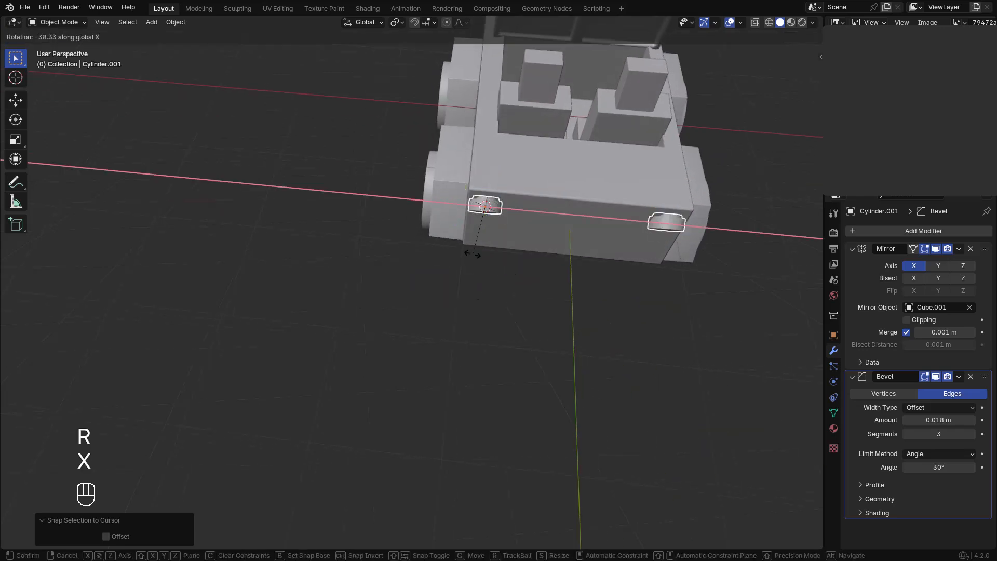
{"action": "key", "text": "KP_9"}
{"action": "key", "text": "KP_0"}
{"action": "key", "text": "Escape"}
Step: Rotate the taillights 180° about the X axis so they face backwards
{"action": "key", "text": "r"}
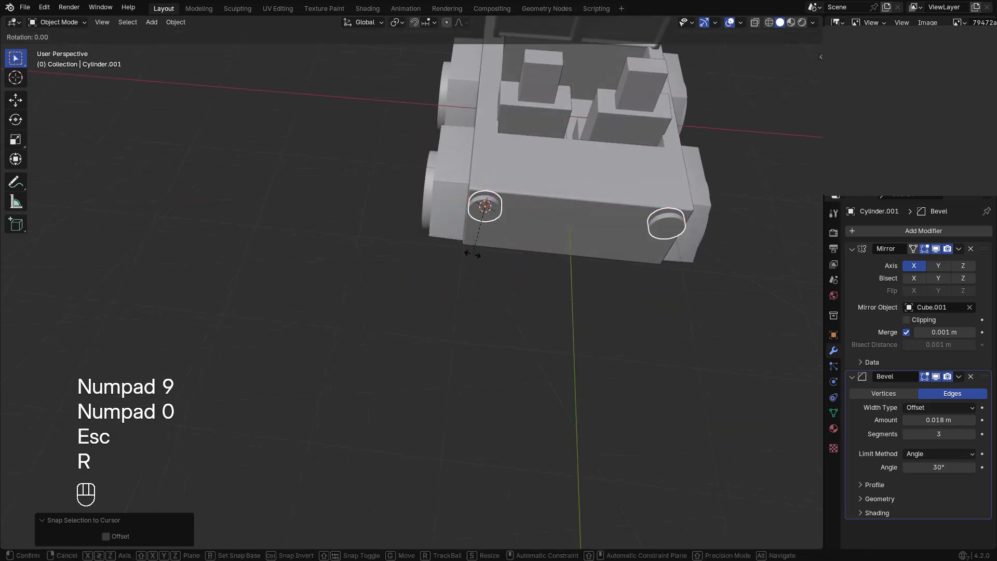
{"action": "key", "text": "x"}
{"action": "key", "text": "KP_1"}
{"action": "key", "text": "KP_8"}
{"action": "key", "text": "KP_0"}
{"action": "key", "text": "KP_Enter"}
Step: Lower the taillights slightly along Z on the body's rear face
{"action": "key", "text": "g"}
{"action": "key", "text": "z"}
{"action": "left_click", "coordinate": [475, 230]}
{"action": "middle_click_drag", "start_coordinate": [441, 216], "coordinate": [339, 321]}
{"action": "key", "text": "s"}
{"action": "right_click", "coordinate": [536, 262]}
{"action": "scroll", "coordinate": [523, 249], "scroll_direction": "down", "scroll_amount": 3}
{"action": "scroll", "coordinate": [340, 322], "scroll_direction": "up", "scroll_amount": 6}
Step: Select another part of the vehicle and apply auto smooth shading to it
{"action": "left_click", "coordinate": [623, 236]}
{"action": "right_click", "coordinate": [582, 230]}
{"action": "left_click", "coordinate": [583, 230]}
{"action": "scroll", "coordinate": [580, 229], "scroll_direction": "down", "scroll_amount": 5}
{"action": "middle_click_drag", "start_coordinate": [580, 228], "coordinate": [418, 278]}
{"action": "scroll", "coordinate": [400, 329], "scroll_direction": "down", "scroll_amount": 2}
{"action": "scroll", "coordinate": [419, 279], "scroll_direction": "up", "scroll_amount": 3}
Step: Snap the 3D cursor to the body's selected geometry, add a cube there, and scale it to about 0.281
{"action": "left_click", "coordinate": [427, 261]}
{"action": "key", "text": "Tab"}
{"action": "key", "text": "shift+s"}
{"action": "key", "text": "shift+a"}
{"action": "key", "text": "Tab"}
{"action": "key", "text": "shift+a"}
{"action": "left_click", "coordinate": [557, 242]}
{"action": "key", "text": "s"}
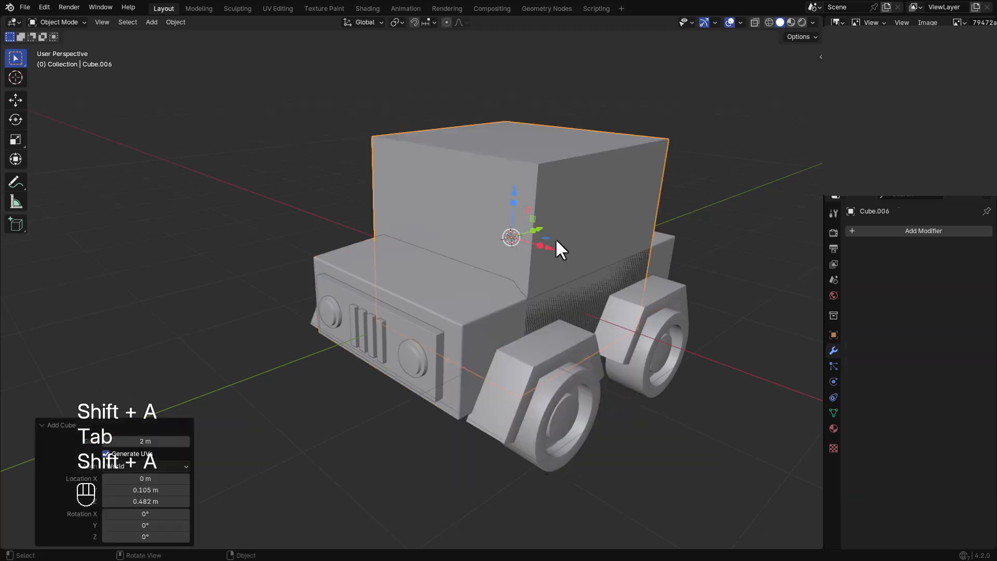
{"action": "left_click", "coordinate": [524, 245]}
Step: Move the cube about 1.24 m forward along Y and sink it about 0.1 m along Z into the hood
{"action": "key", "text": "g"}
{"action": "key", "text": "z"}
{"action": "key", "text": "y"}
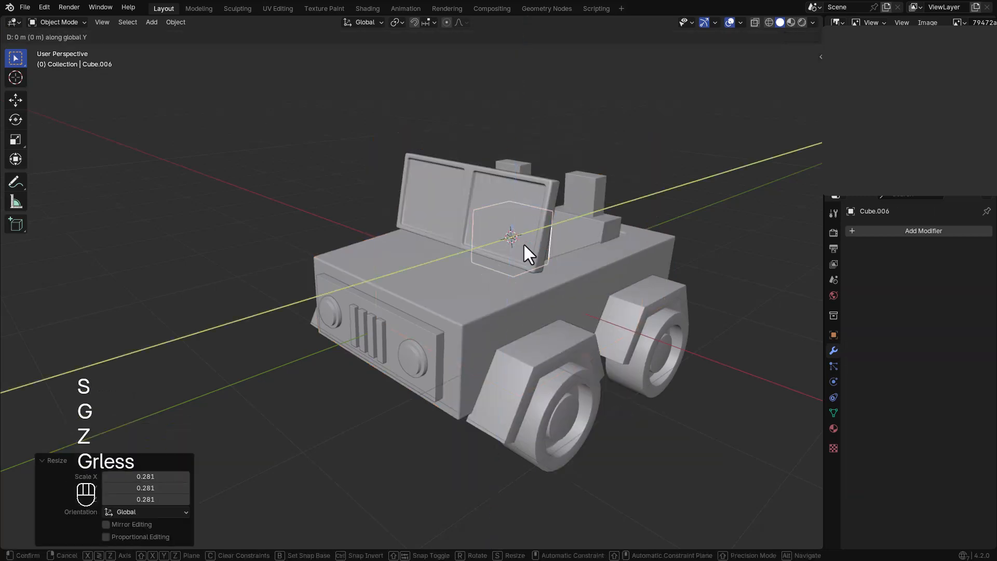
{"action": "left_click", "coordinate": [433, 274]}
{"action": "middle_click_drag", "start_coordinate": [417, 248], "coordinate": [401, 240]}
{"action": "scroll", "coordinate": [401, 241], "scroll_direction": "up", "scroll_amount": 2}
{"action": "key", "text": "g"}
{"action": "key", "text": "z"}
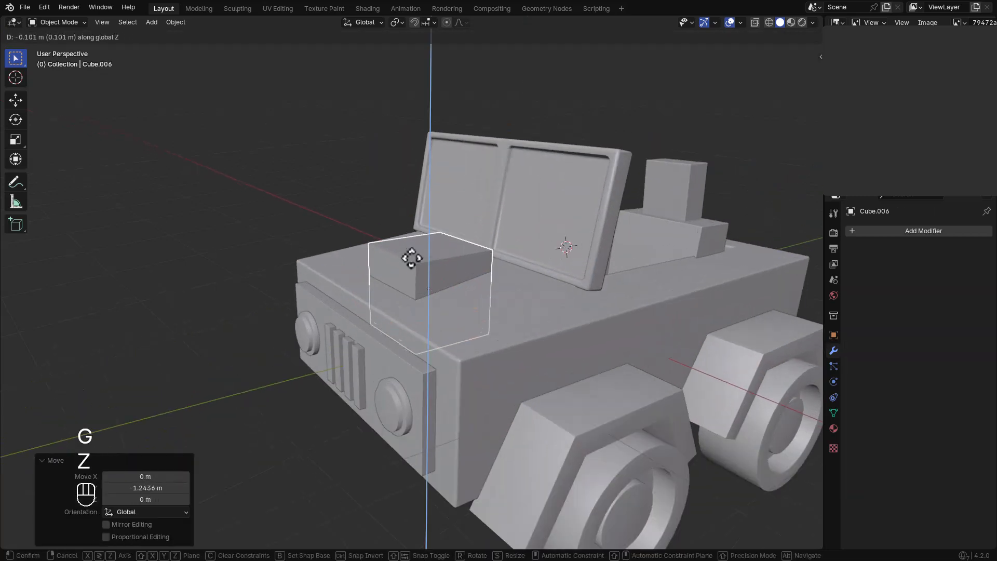
{"action": "left_click", "coordinate": [403, 262]}
Step: Lower the front top edge of the hood block slightly along Z so its top slopes forward
{"action": "key", "text": "Tab"}
{"action": "left_click", "coordinate": [396, 260]}
{"action": "key", "text": "2"}
{"action": "key", "text": "g"}
{"action": "key", "text": "z"}
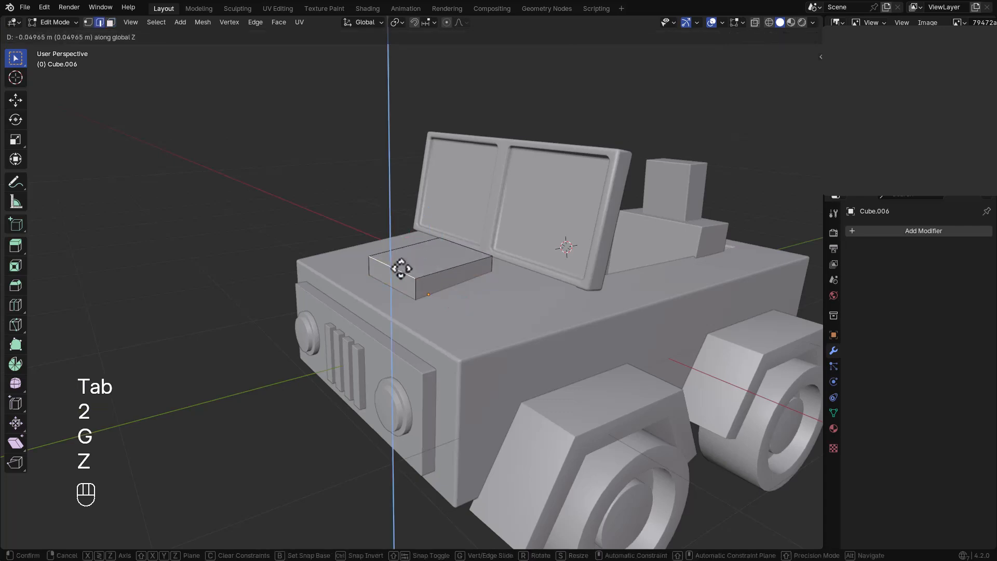
{"action": "left_click", "coordinate": [401, 276]}
{"action": "key", "text": "Tab"}
Step: Examine the sloped hood block and the rest of the vehicle from several angles
{"action": "middle_click_drag", "start_coordinate": [400, 275], "coordinate": [459, 301]}
{"action": "left_click_drag", "start_coordinate": [459, 306], "coordinate": [467, 310]}
{"action": "key", "text": "Tab"}
{"action": "middle_click_drag", "start_coordinate": [457, 298], "coordinate": [375, 276]}
{"action": "key", "text": "Tab"}
{"action": "left_click", "coordinate": [302, 272]}
{"action": "scroll", "coordinate": [301, 273], "scroll_direction": "down", "scroll_amount": 3}
{"action": "middle_click_drag", "start_coordinate": [438, 301], "coordinate": [522, 304]}
{"action": "middle_click_drag", "start_coordinate": [435, 290], "coordinate": [466, 274]}
{"action": "scroll", "coordinate": [431, 271], "scroll_direction": "down", "scroll_amount": 3}
Step: Add a plane, scale it by 50 along X and Y as a ground, and look through the camera
{"action": "key", "text": "shift+a"}
{"action": "mouse_move", "coordinate": [322, 285]}
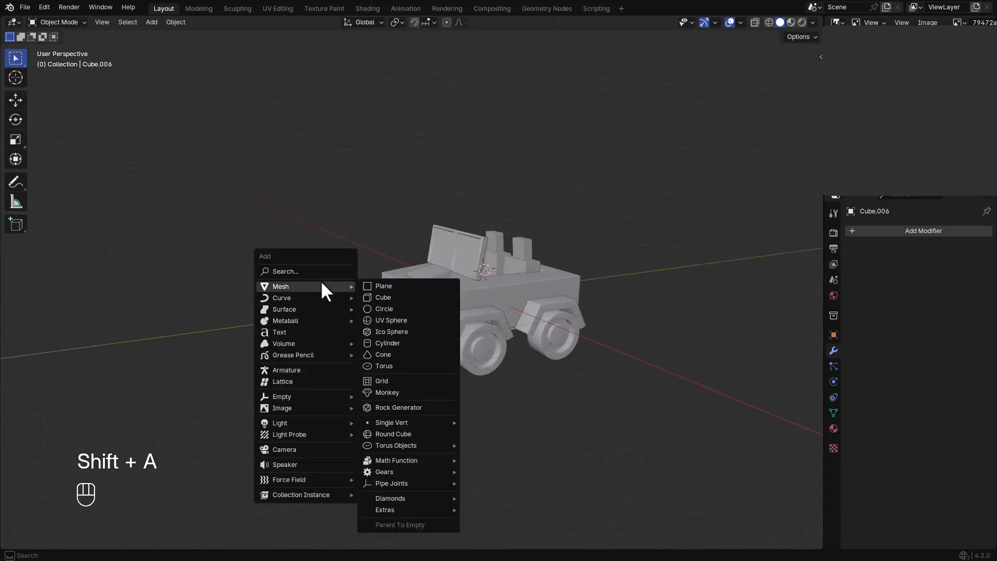
{"action": "left_click", "coordinate": [371, 283]}
{"action": "key", "text": "s"}
{"action": "key", "text": "shift+z"}
{"action": "key", "text": "KP_5"}
{"action": "key", "text": "KP_0"}
{"action": "key", "text": "KP_Enter"}
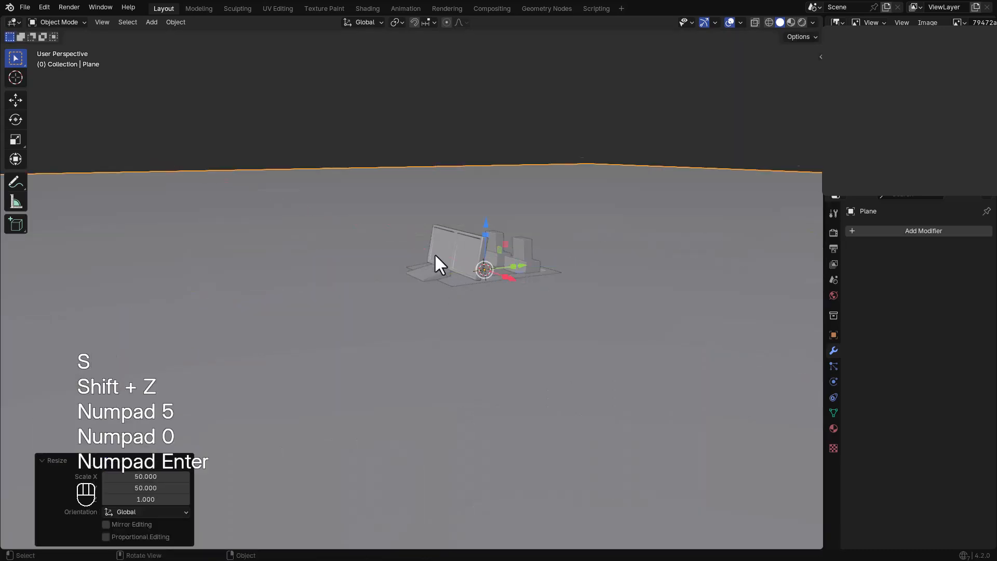
{"action": "key", "text": "KP_0"}
{"action": "key", "text": "g"}
{"action": "key", "text": "z"}
{"action": "right_click", "coordinate": [486, 347]}
Step: Lower the ground plane about 1.53 m along Z and reframe the vehicle in the camera view
{"action": "key", "text": "g"}
{"action": "key", "text": "z"}
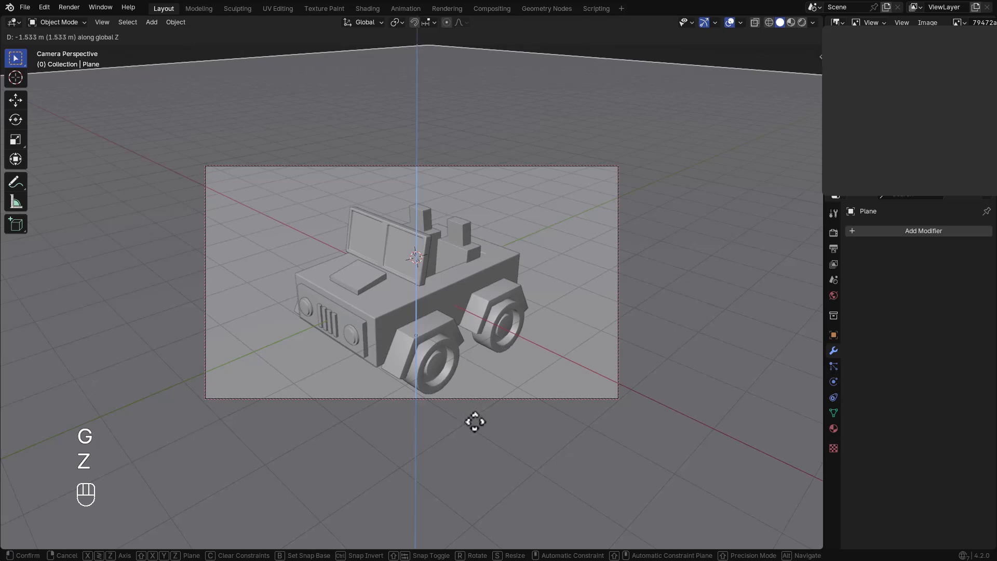
{"action": "left_click", "coordinate": [476, 420]}
{"action": "middle_click_drag", "start_coordinate": [419, 322], "coordinate": [419, 316], "text": "ctrl"}
{"action": "middle_click_drag", "start_coordinate": [419, 316], "coordinate": [442, 298], "text": "shift"}
{"action": "key", "text": "KP_0"}
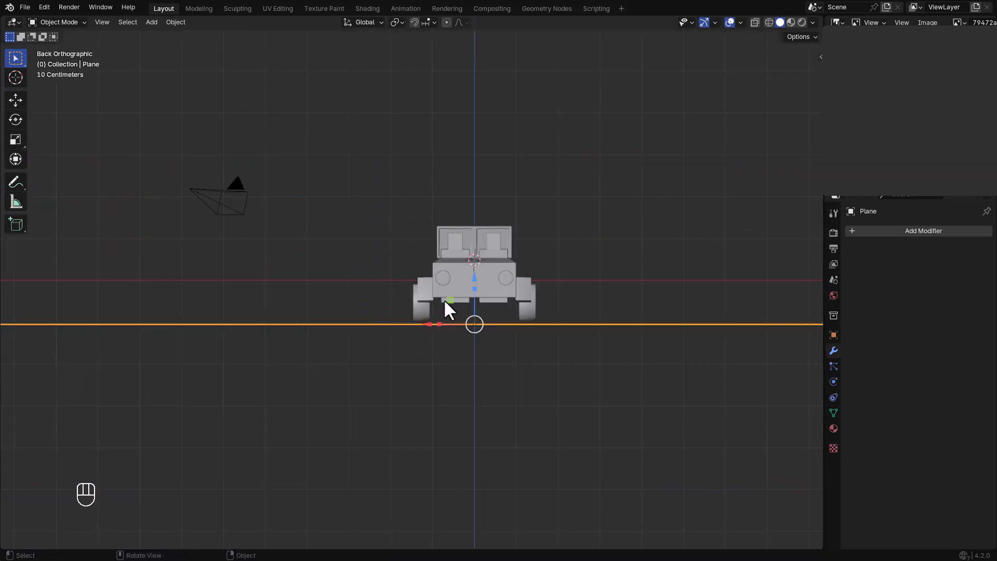
Step: Raise the ground plane about 0.04 m along Z so it meets the bottoms of the wheels
{"action": "scroll", "coordinate": [397, 323], "scroll_direction": "up", "scroll_amount": 8}
{"action": "key", "text": "g"}
{"action": "key", "text": "z"}
{"action": "left_click", "coordinate": [424, 274]}
{"action": "key", "text": "KP_0"}
Step: Set viewport shading to Material Preview and give the ground plane a new material with a pinkish-red base color
{"action": "left_click", "coordinate": [834, 429]}
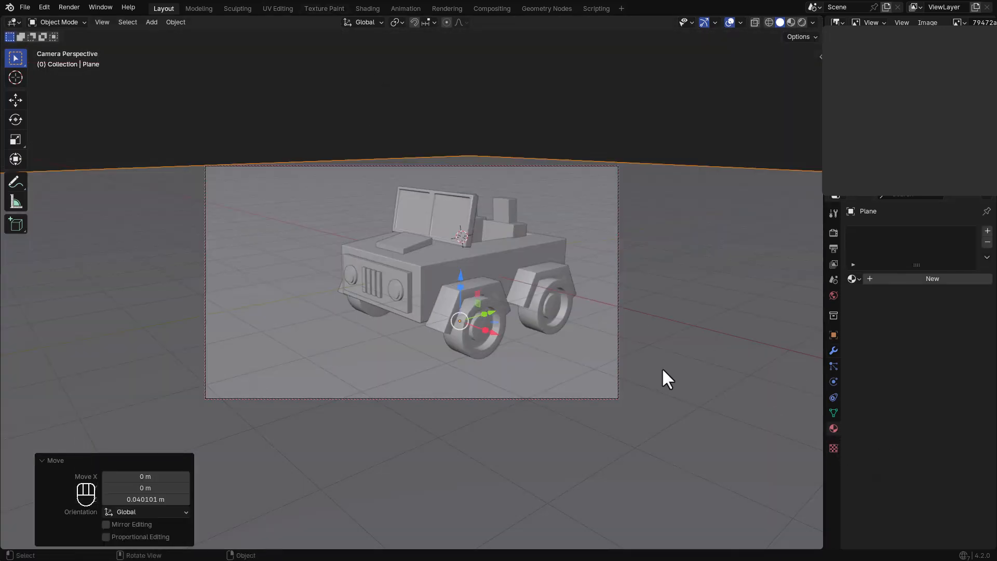
{"action": "key", "text": "z"}
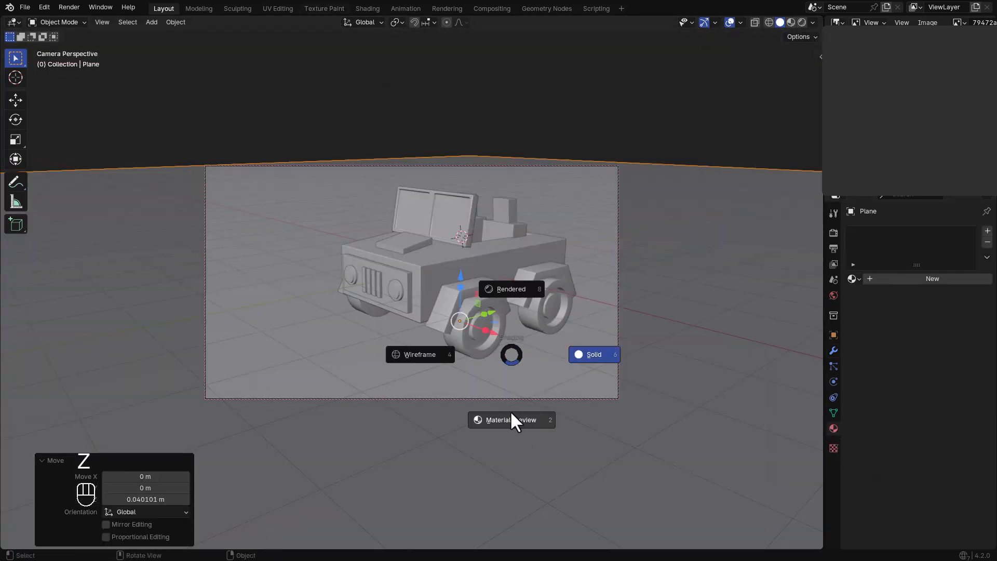
{"action": "left_click", "coordinate": [499, 425]}
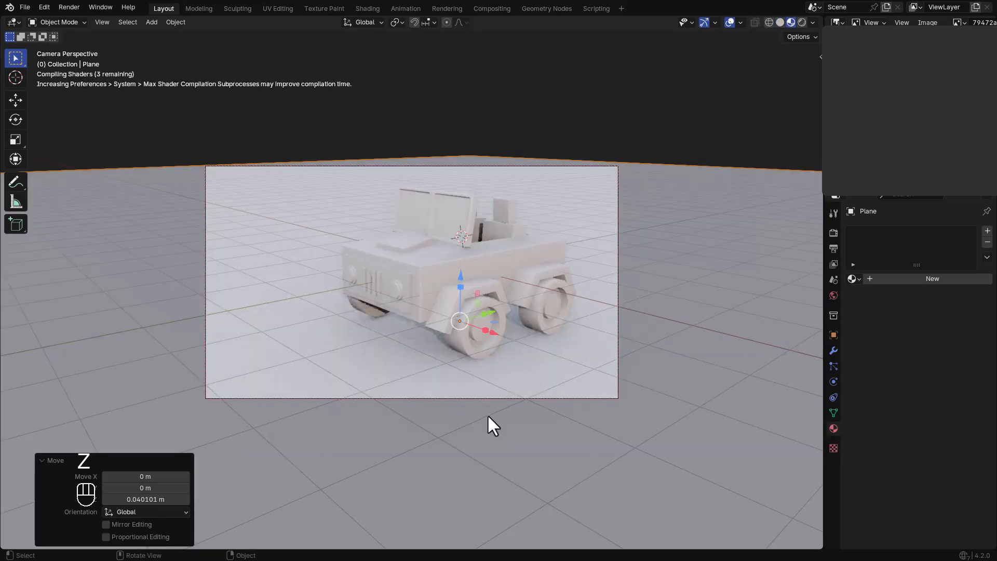
{"action": "left_click", "coordinate": [918, 278]}
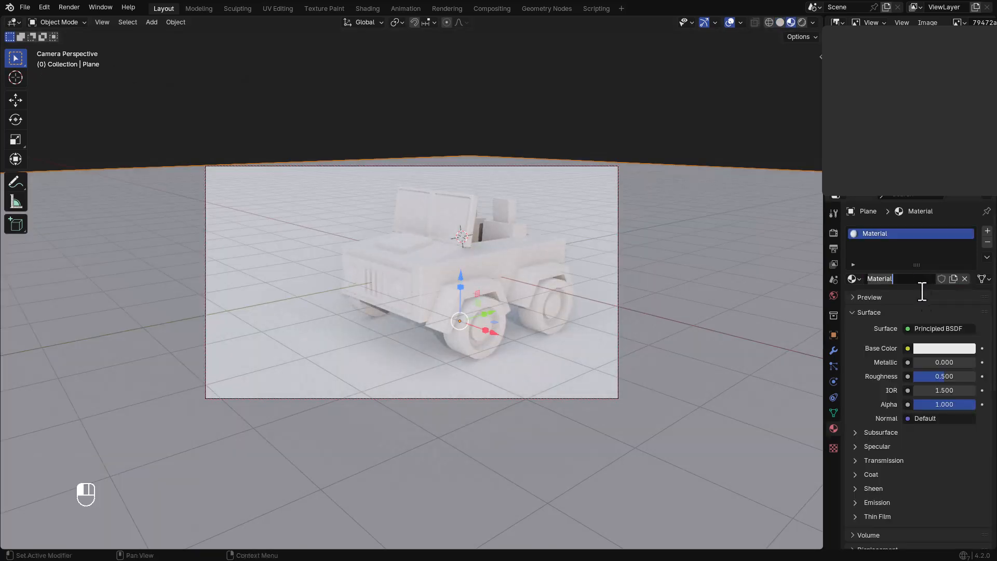
{"action": "left_click", "coordinate": [945, 348]}
{"action": "left_click_drag", "start_coordinate": [942, 245], "coordinate": [905, 248]}
Step: Give the vehicle body a new material with a blue base color and a roughness of 0.773
{"action": "left_click", "coordinate": [540, 288]}
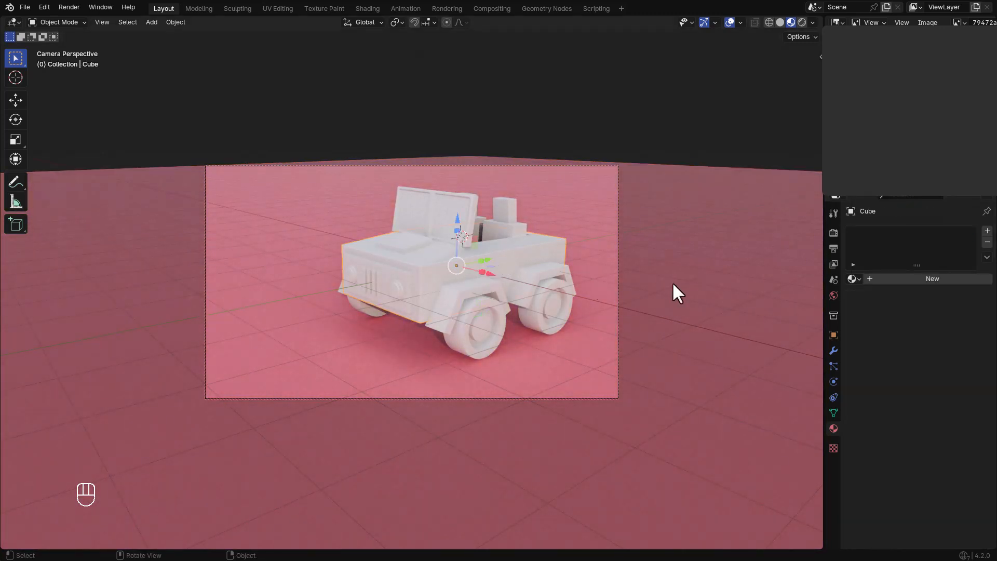
{"action": "left_click", "coordinate": [901, 279]}
{"action": "left_click", "coordinate": [937, 349]}
{"action": "left_click", "coordinate": [945, 203]}
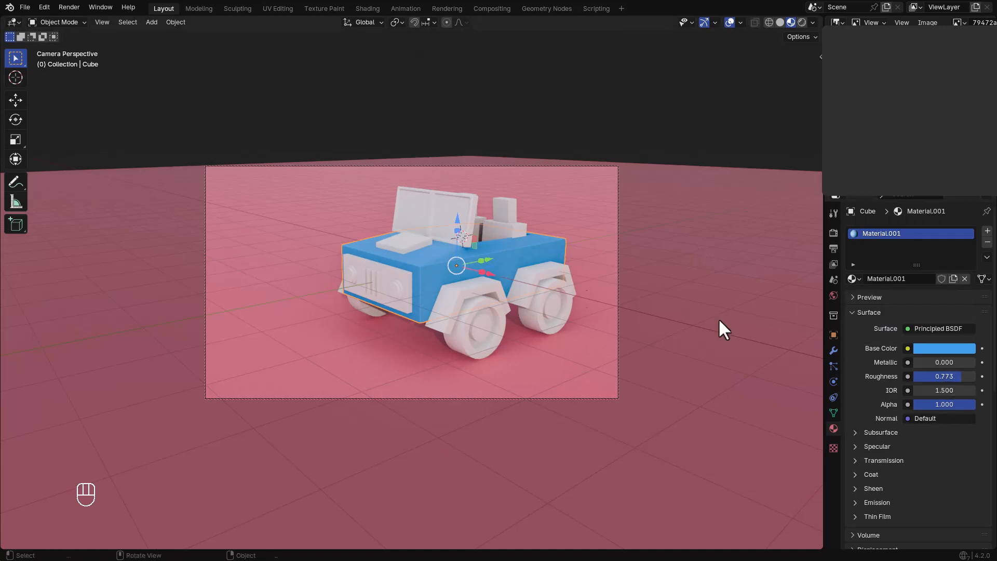
Step: Give the front grille panel a new gray material and the headlights a new default white material
{"action": "left_click", "coordinate": [405, 281]}
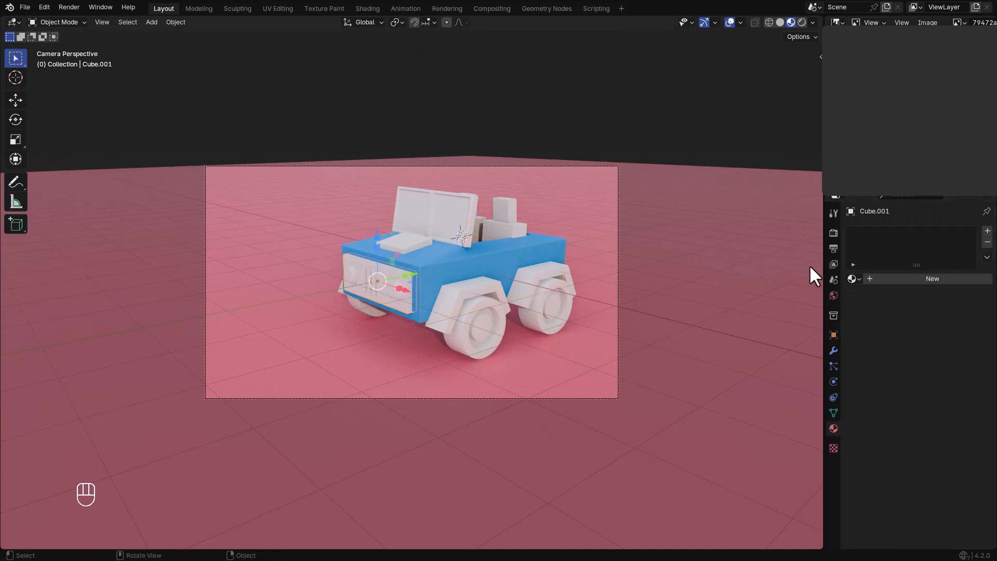
{"action": "left_click", "coordinate": [912, 279]}
{"action": "left_click", "coordinate": [945, 347]}
{"action": "left_click_drag", "start_coordinate": [965, 195], "coordinate": [966, 199]}
{"action": "left_click", "coordinate": [395, 289]}
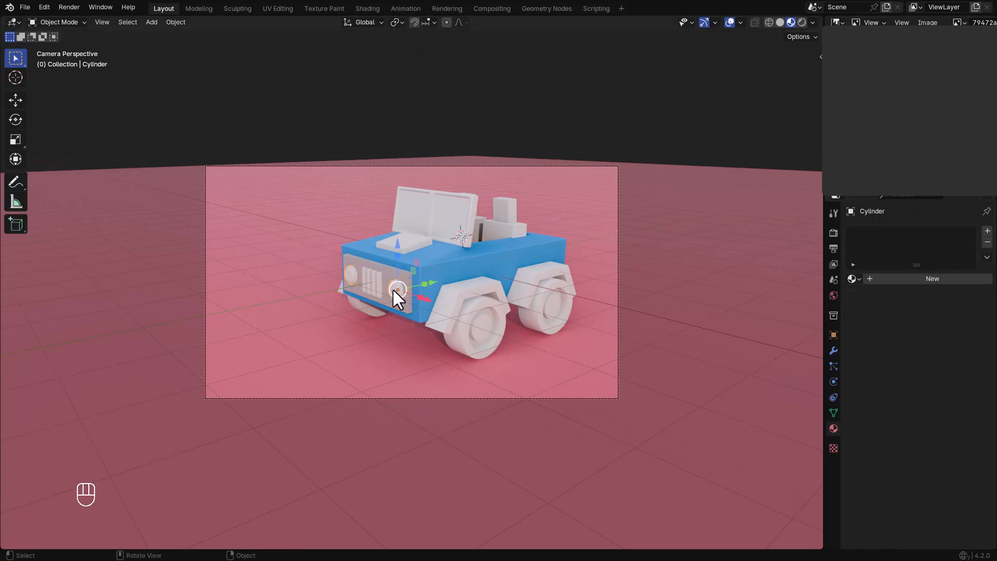
{"action": "left_click", "coordinate": [929, 281]}
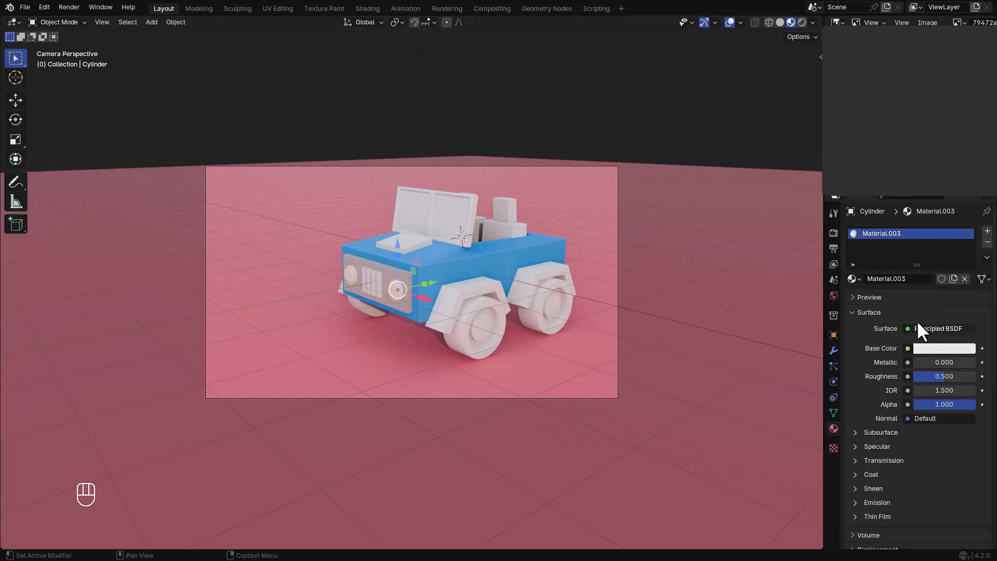
Step: Give the windshield a default white material and assign a second, light blue material to its two glass panes
{"action": "left_click", "coordinate": [472, 229]}
{"action": "left_click", "coordinate": [962, 279]}
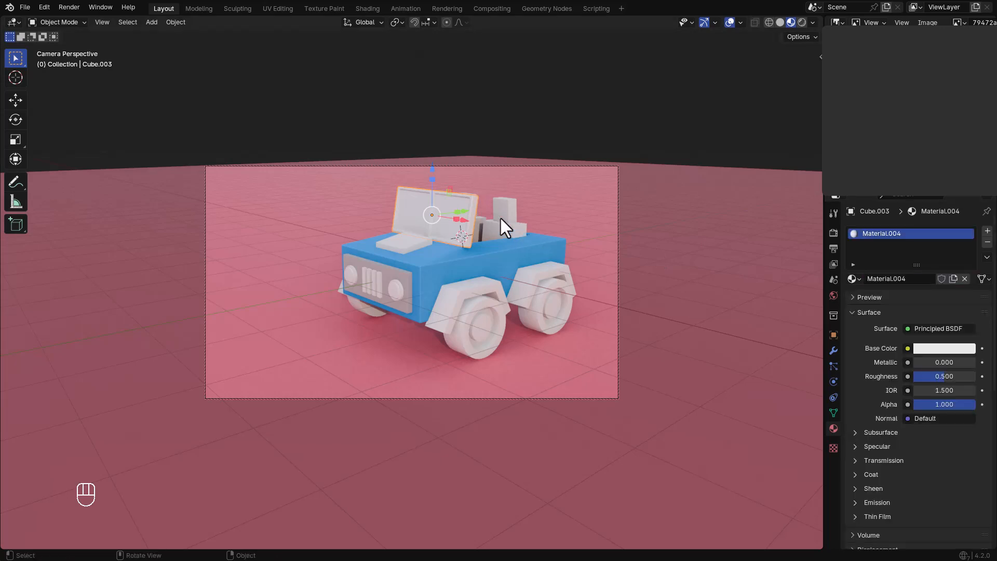
{"action": "key", "text": "Tab"}
{"action": "key", "text": "3"}
{"action": "left_click", "coordinate": [441, 216]}
{"action": "left_click", "coordinate": [421, 205], "text": "shift"}
{"action": "left_click", "coordinate": [988, 231]}
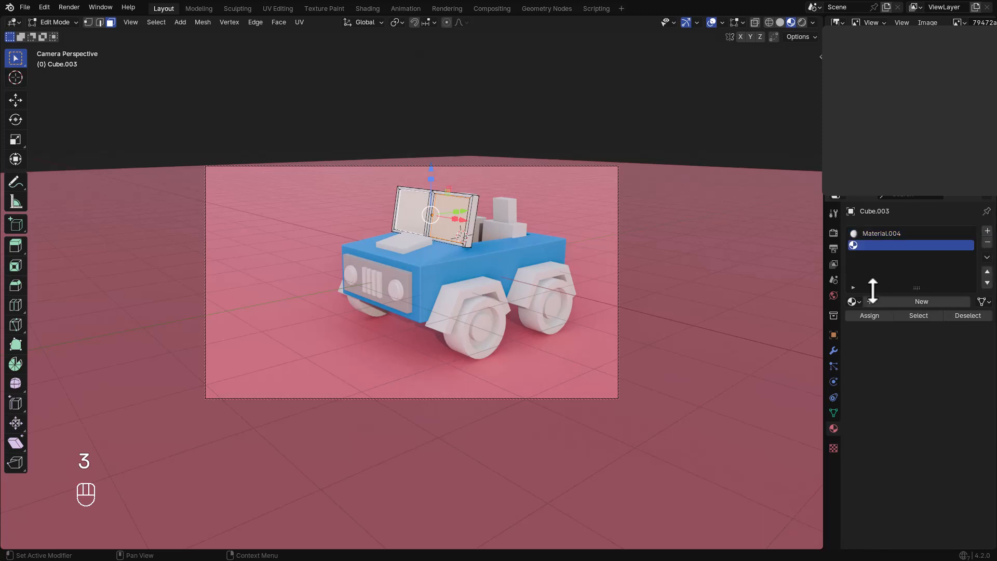
{"action": "left_click", "coordinate": [914, 301]}
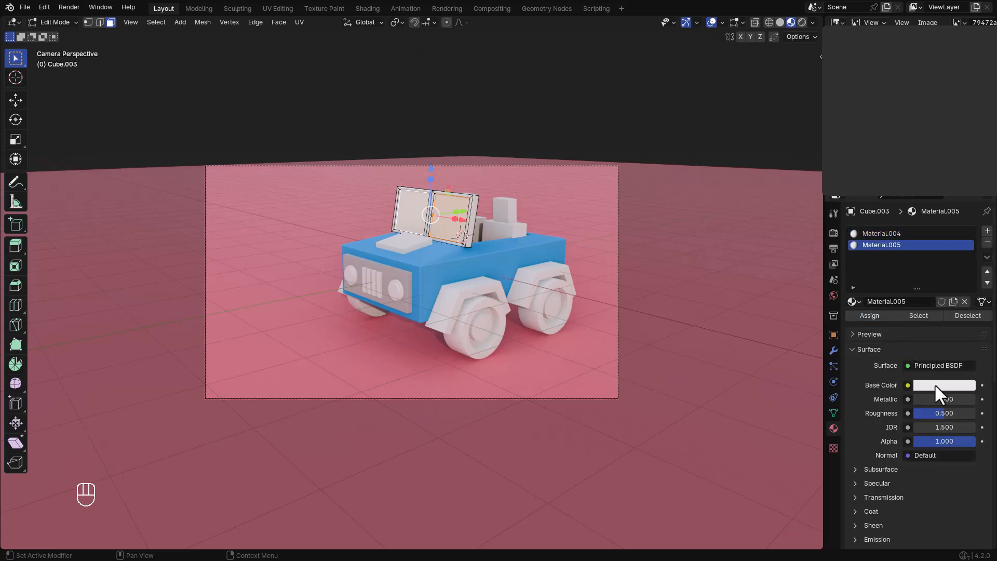
{"action": "left_click", "coordinate": [935, 385]}
{"action": "key", "text": "Tab"}
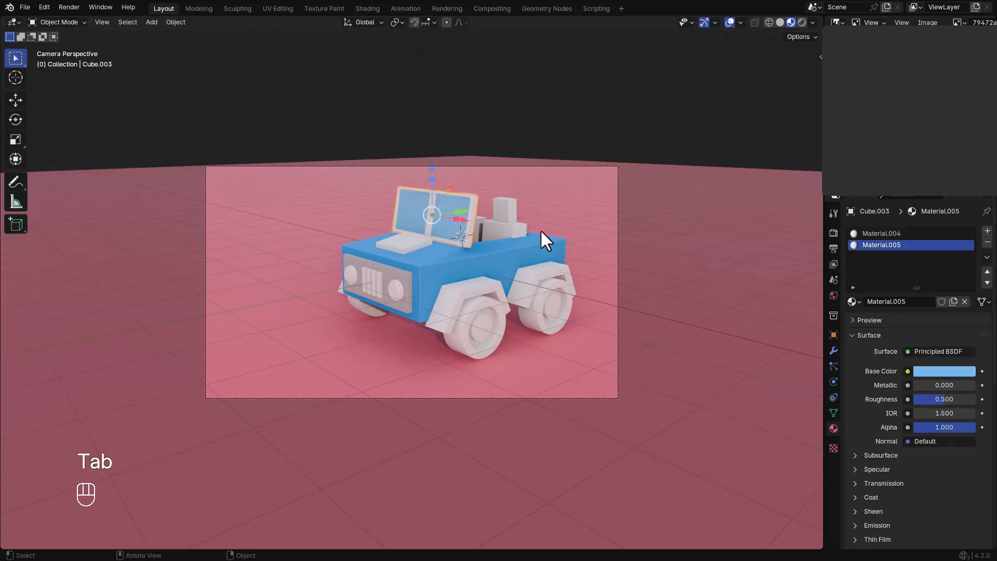
Step: Give the seats a new material with a light gray base color
{"action": "left_click", "coordinate": [504, 221]}
{"action": "left_click", "coordinate": [530, 237]}
{"action": "middle_click_drag", "start_coordinate": [529, 235], "coordinate": [496, 223], "text": "alt"}
{"action": "middle_click_drag", "start_coordinate": [494, 189], "coordinate": [491, 282], "text": "alt"}
{"action": "scroll", "coordinate": [491, 283], "scroll_direction": "down", "scroll_amount": 4}
{"action": "middle_click_drag", "start_coordinate": [582, 153], "coordinate": [472, 241], "text": "shift"}
{"action": "scroll", "coordinate": [475, 239], "scroll_direction": "up", "scroll_amount": 3}
{"action": "left_click_drag", "start_coordinate": [556, 232], "coordinate": [541, 227]}
{"action": "middle_click_drag", "start_coordinate": [541, 227], "coordinate": [548, 235]}
{"action": "scroll", "coordinate": [501, 292], "scroll_direction": "down", "scroll_amount": 3}
{"action": "middle_click_drag", "start_coordinate": [501, 292], "coordinate": [613, 266]}
{"action": "left_click", "coordinate": [876, 283]}
{"action": "left_click", "coordinate": [957, 344]}
{"action": "left_click_drag", "start_coordinate": [970, 207], "coordinate": [968, 228]}
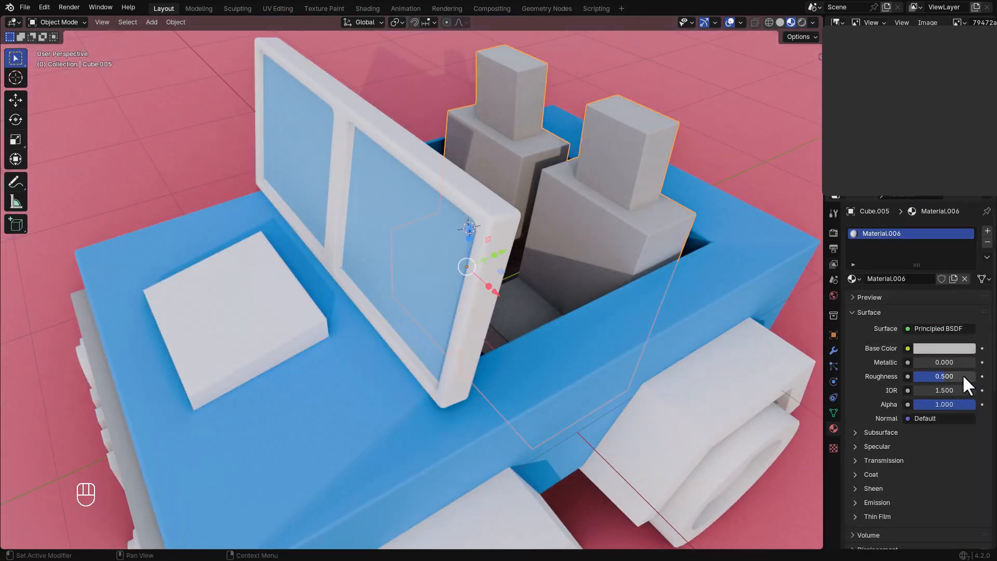
Step: Give the fenders and wheels object a new material with a light gray base color
{"action": "scroll", "coordinate": [629, 248], "scroll_direction": "down", "scroll_amount": 4}
{"action": "middle_click_drag", "start_coordinate": [629, 248], "coordinate": [616, 319]}
{"action": "left_click", "coordinate": [618, 329]}
{"action": "left_click", "coordinate": [903, 279]}
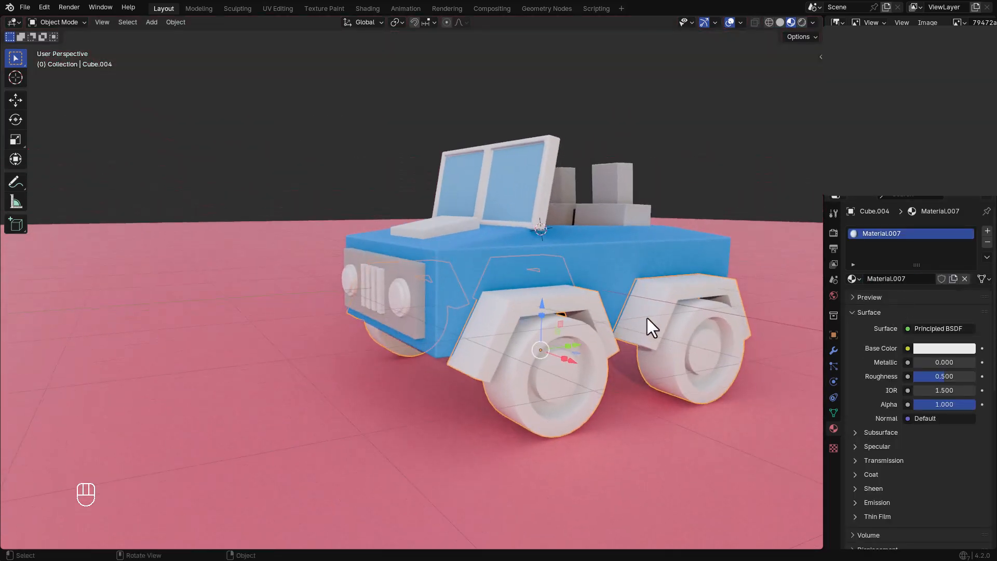
{"action": "left_click", "coordinate": [924, 347]}
{"action": "left_click_drag", "start_coordinate": [923, 321], "coordinate": [894, 321]}
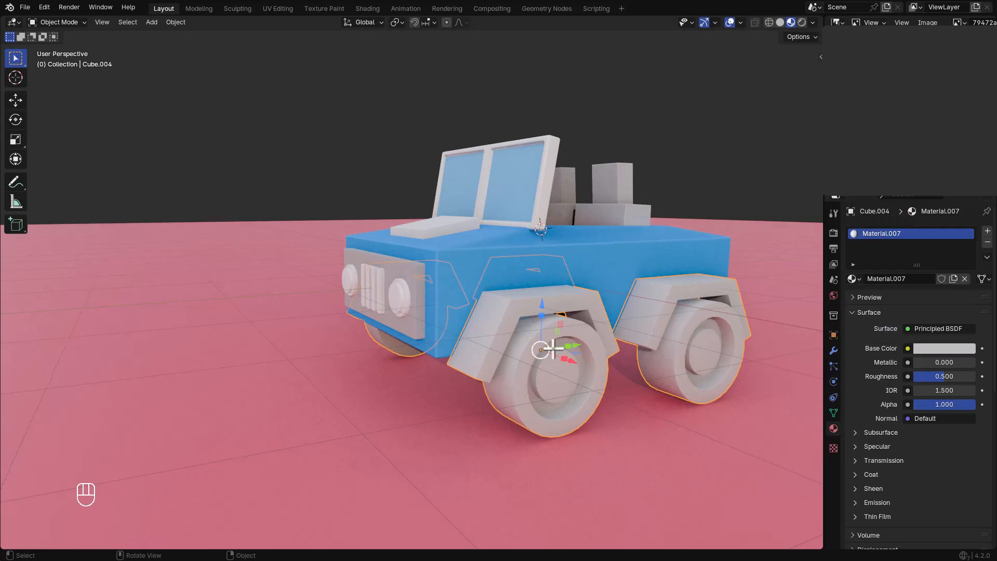
Step: Select the whole linked front wheel and assign it a second material with a dark gray base color
{"action": "key", "text": "Tab"}
{"action": "left_click", "coordinate": [561, 372]}
{"action": "key", "text": "ctrl+l"}
{"action": "left_click", "coordinate": [987, 231]}
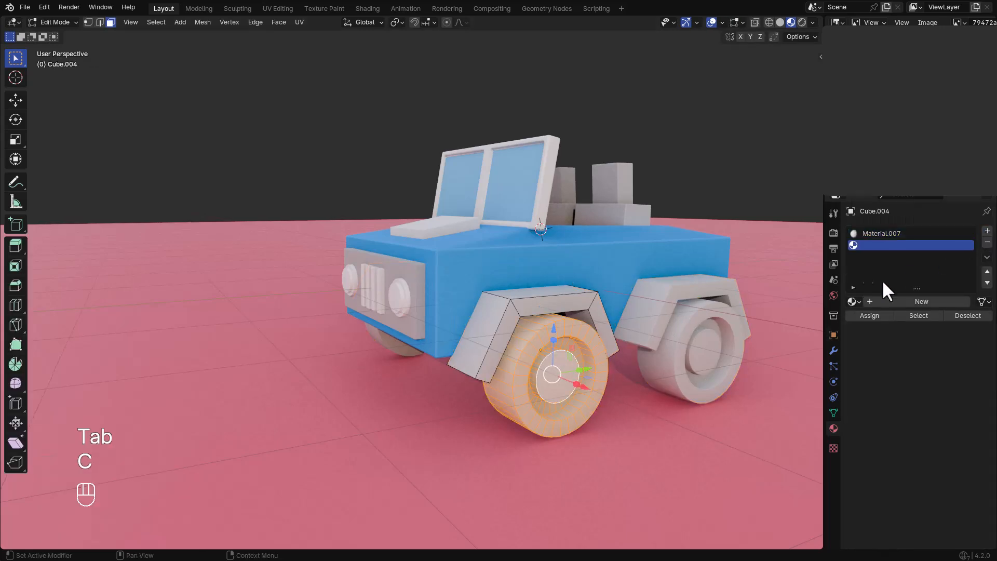
{"action": "left_click", "coordinate": [890, 304]}
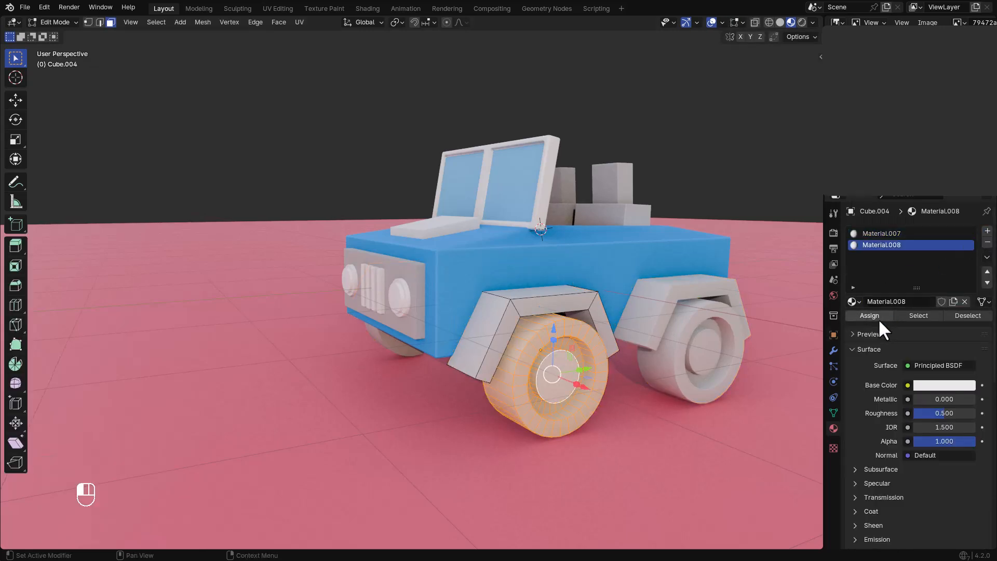
{"action": "left_click", "coordinate": [952, 387]}
{"action": "left_click_drag", "start_coordinate": [965, 265], "coordinate": [966, 270]}
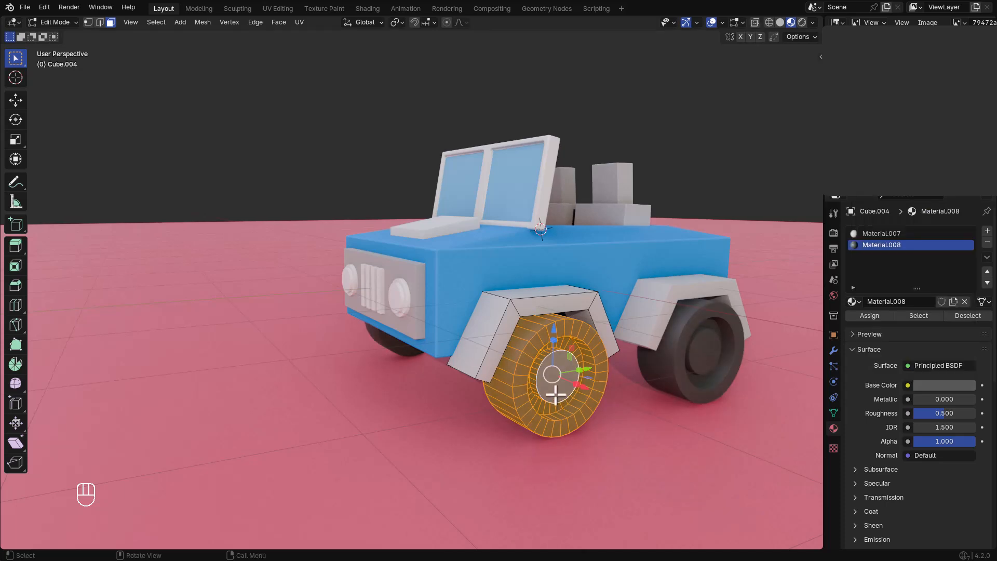
{"action": "left_click", "coordinate": [870, 315]}
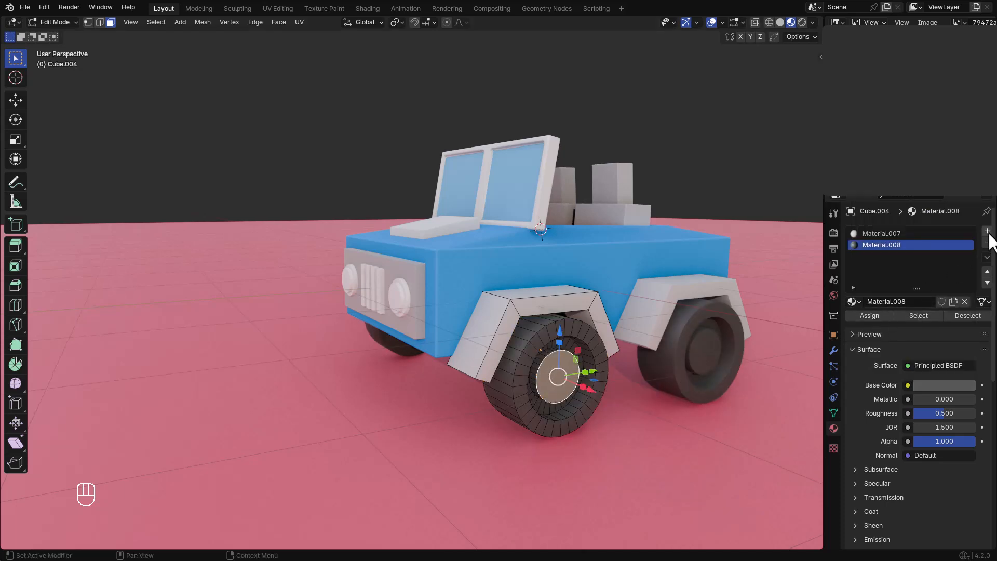
Step: Add a third material with a medium gray base color for the wheel's hub face
{"action": "left_click", "coordinate": [988, 231]}
{"action": "left_click", "coordinate": [913, 302]}
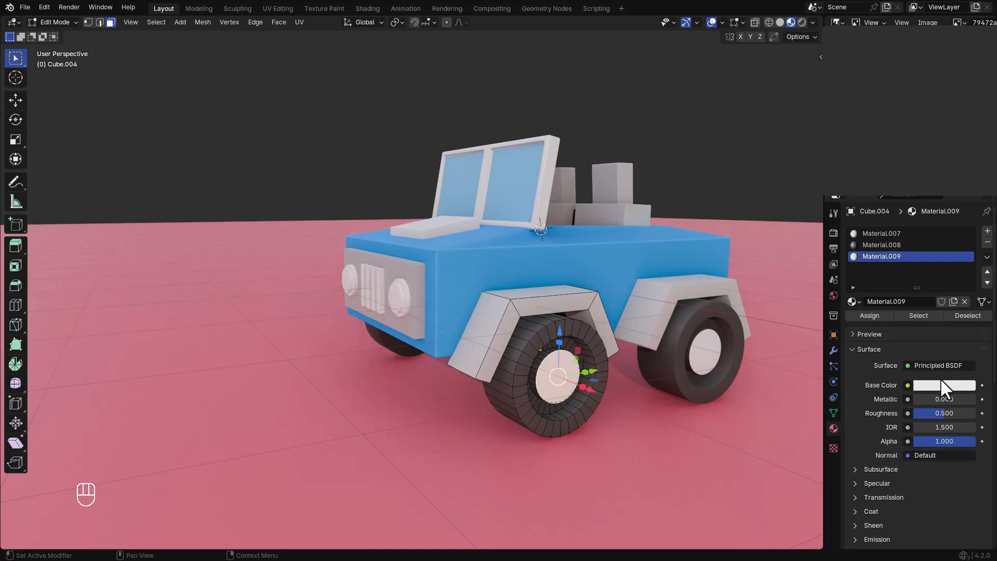
{"action": "left_click", "coordinate": [940, 385]}
{"action": "left_click_drag", "start_coordinate": [968, 248], "coordinate": [967, 257]}
{"action": "key", "text": "Tab"}
Step: Inset the wheel's hub face by about 0.25 m and extrude it inward about 0.1 m
{"action": "key", "text": "Tab"}
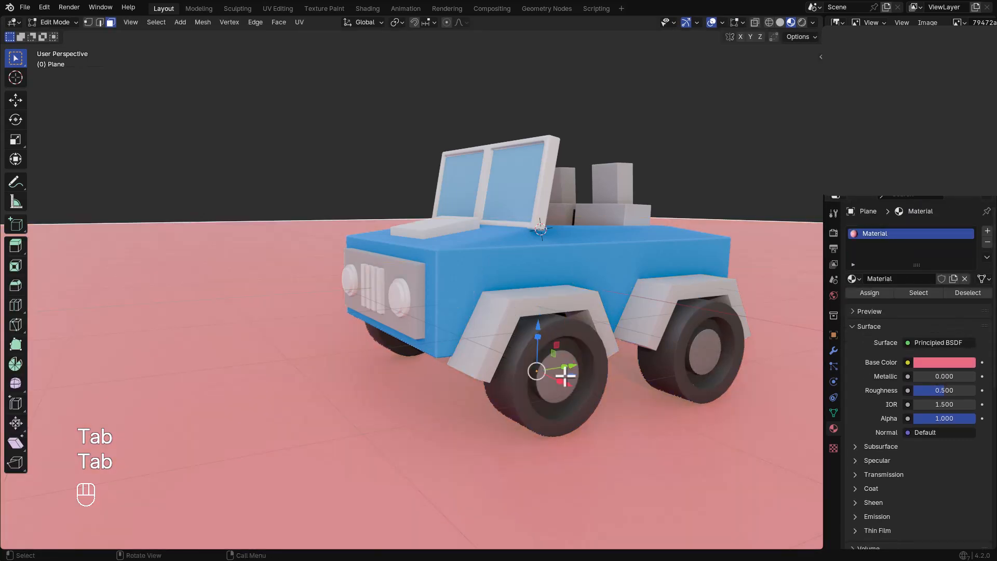
{"action": "key", "text": "Tab"}
{"action": "key", "text": "Tab"}
{"action": "scroll", "coordinate": [564, 377], "scroll_direction": "up", "scroll_amount": 2}
{"action": "key", "text": "i"}
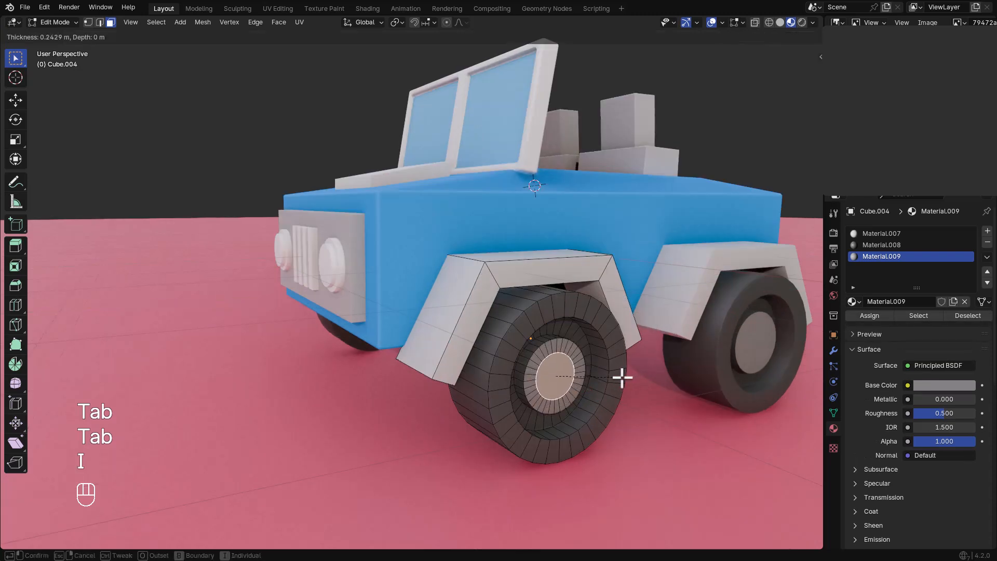
{"action": "left_click", "coordinate": [623, 376]}
{"action": "key", "text": "e"}
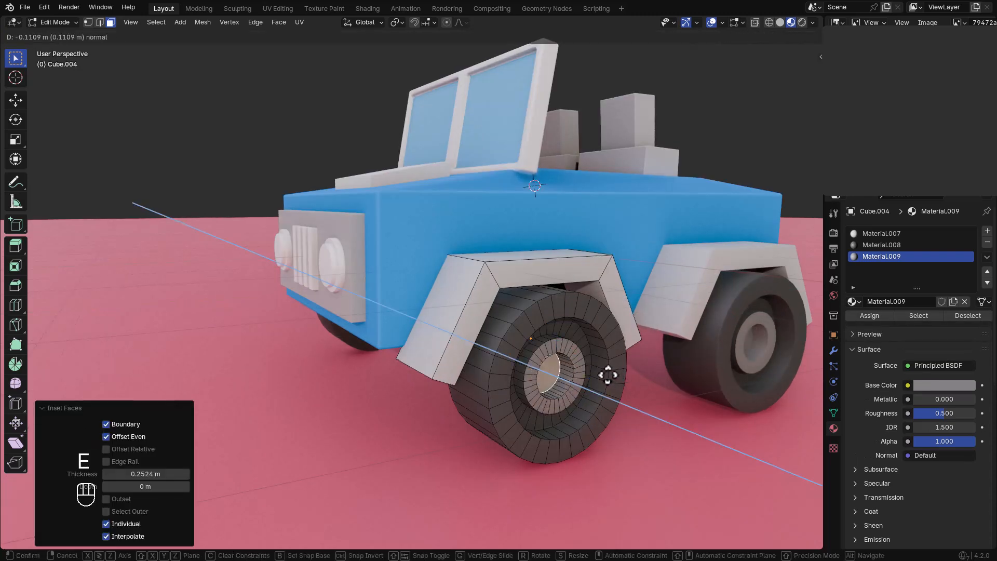
{"action": "left_click", "coordinate": [611, 375]}
{"action": "key", "text": "Tab"}
Step: Darken the fender material's base color to a neutral gray with a value of about 0.338
{"action": "scroll", "coordinate": [588, 375], "scroll_direction": "down", "scroll_amount": 3}
{"action": "left_click", "coordinate": [635, 401]}
{"action": "key", "text": "Tab"}
{"action": "key", "text": "Tab"}
{"action": "key", "text": "KP_0"}
{"action": "left_click", "coordinate": [522, 285]}
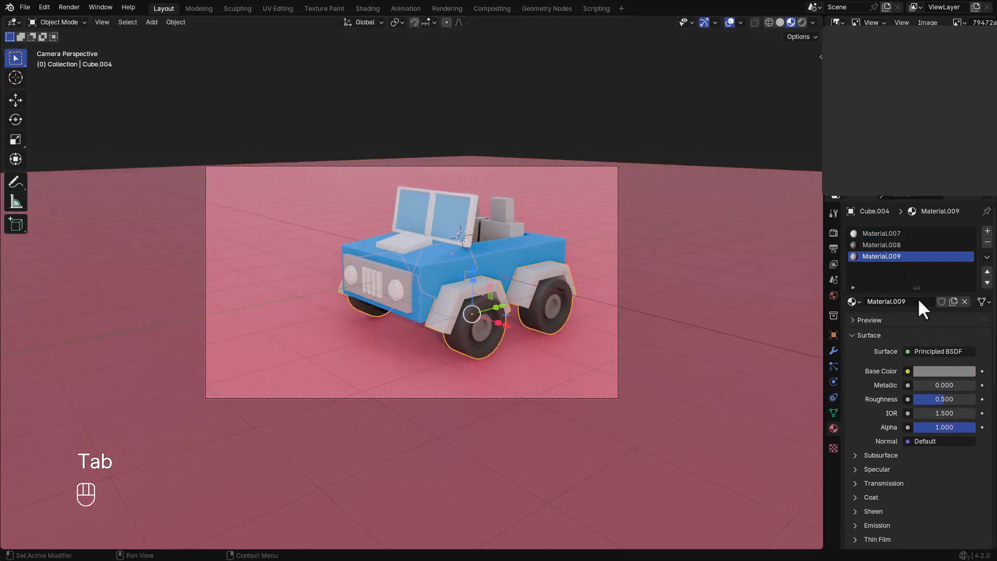
{"action": "left_click", "coordinate": [942, 371]}
{"action": "left_click_drag", "start_coordinate": [965, 228], "coordinate": [965, 227]}
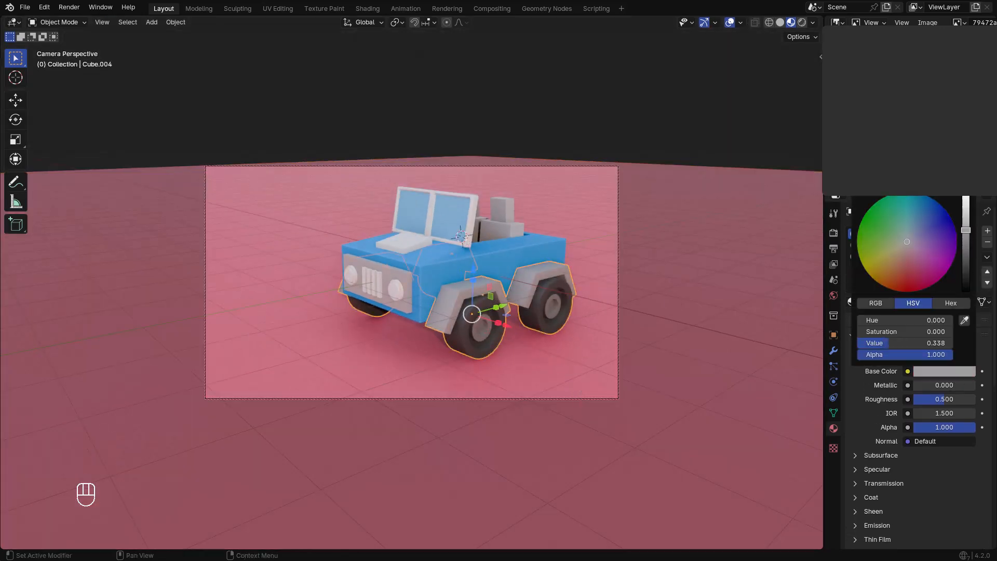
Step: Select the ground plane and shift the camera framing of the vehicle slightly
{"action": "left_click", "coordinate": [681, 286]}
{"action": "mouse_move", "coordinate": [521, 290]}
{"action": "middle_mouse_down", "text": "shift"}
{"action": "mouse_move", "coordinate": [537, 288]}
{"action": "mouse_move", "coordinate": [497, 287]}
{"action": "mouse_move", "coordinate": [508, 284]}
{"action": "middle_mouse_up", "text": "shift"}
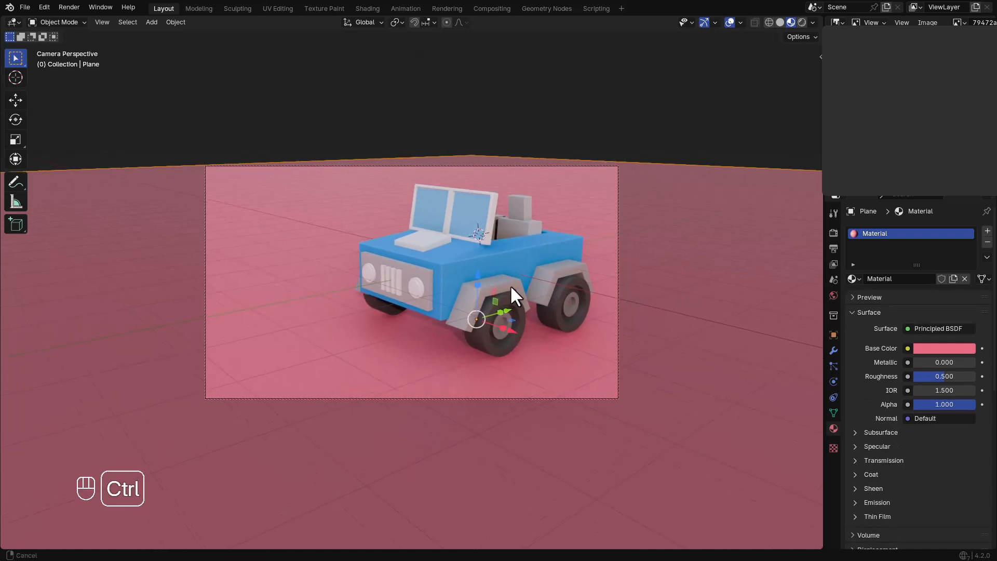
{"action": "key", "text": "Tab"}
{"action": "key", "text": "Tab"}
Step: Raise the windshield slightly along Z
{"action": "left_click", "coordinate": [494, 209]}
{"action": "key", "text": "g"}
{"action": "key", "text": "z"}
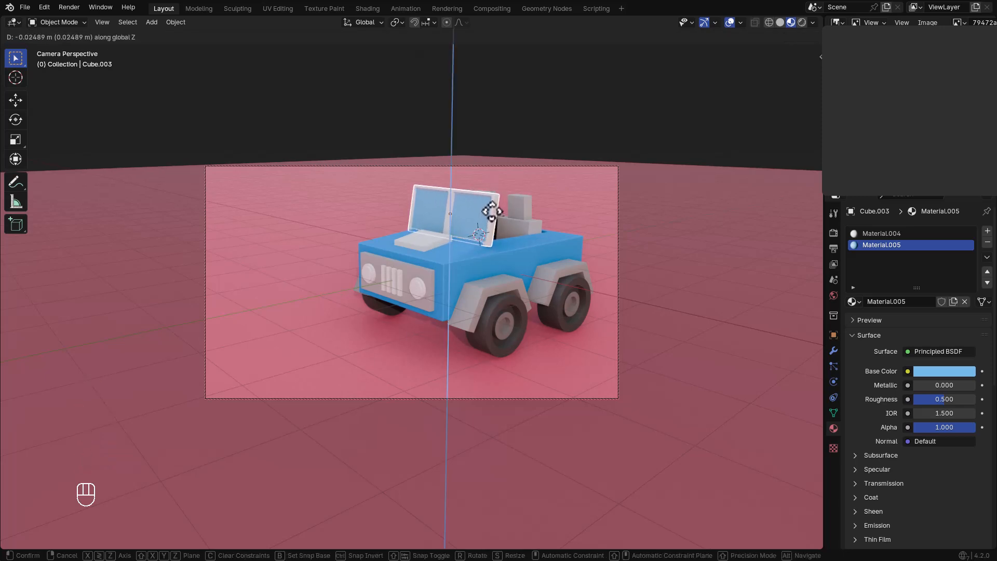
{"action": "left_click", "coordinate": [490, 207]}
{"action": "left_click", "coordinate": [540, 241]}
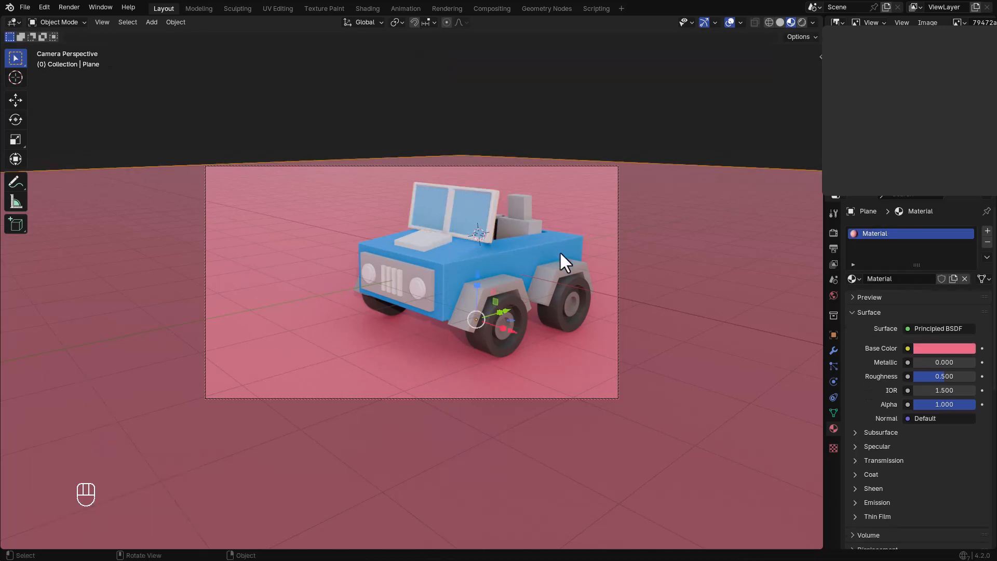
Step: Switch to the Shading workspace and set the ground plane material's roughness to 1.000
{"action": "left_click", "coordinate": [324, 7]}
{"action": "left_click", "coordinate": [401, 8]}
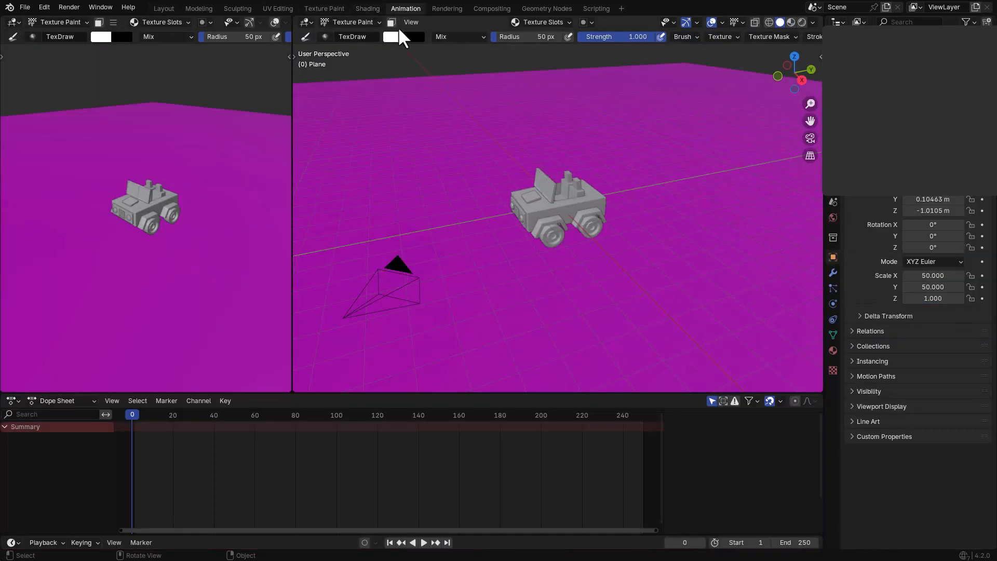
{"action": "left_click", "coordinate": [367, 9]}
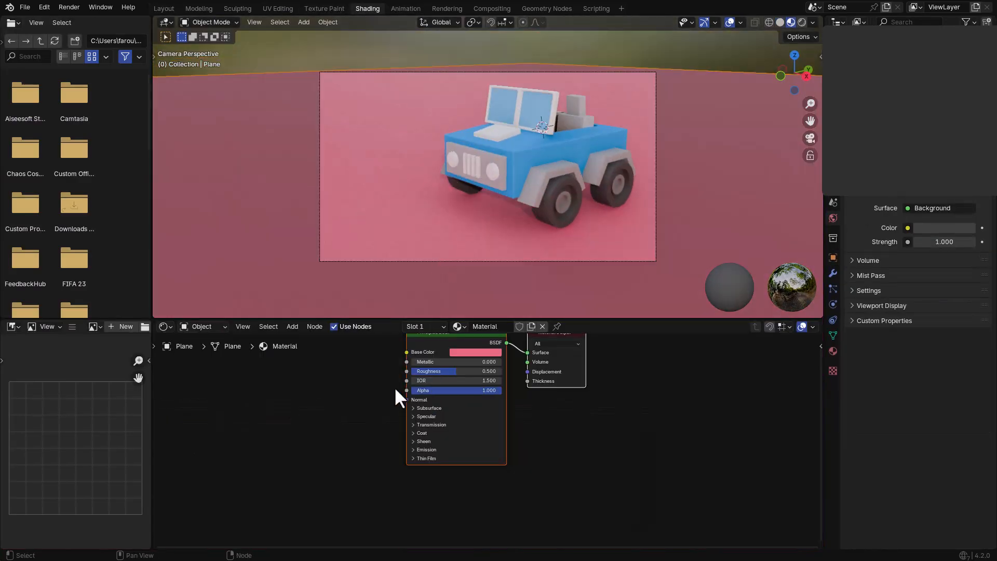
{"action": "left_click", "coordinate": [833, 352]}
{"action": "left_click_drag", "start_coordinate": [939, 300], "coordinate": [976, 300]}
{"action": "key", "text": "Home"}
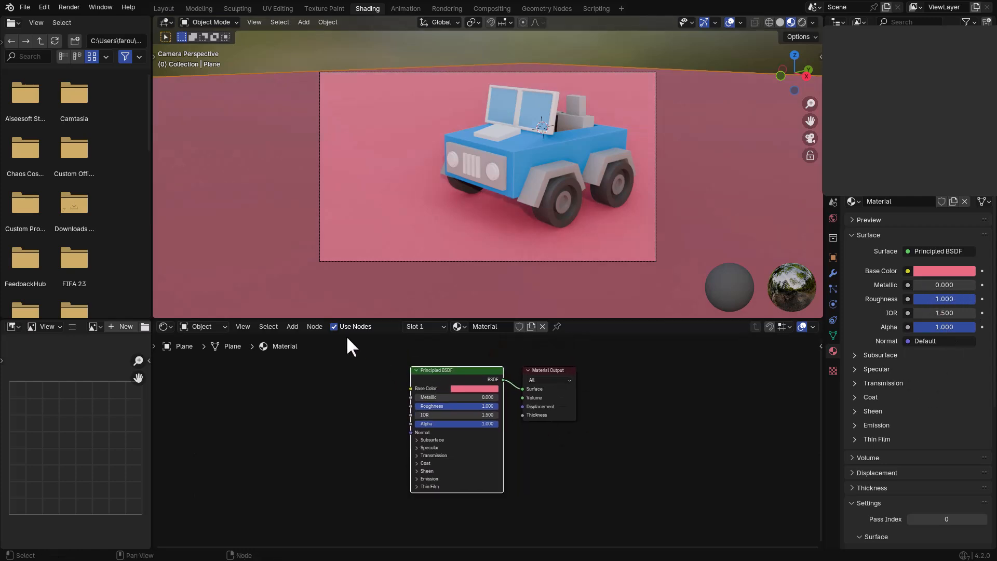
Step: Add an environment texture with mapping to the world background and load poly_haven_studio_8k.hdr from the hdri folder
{"action": "left_click", "coordinate": [213, 366]}
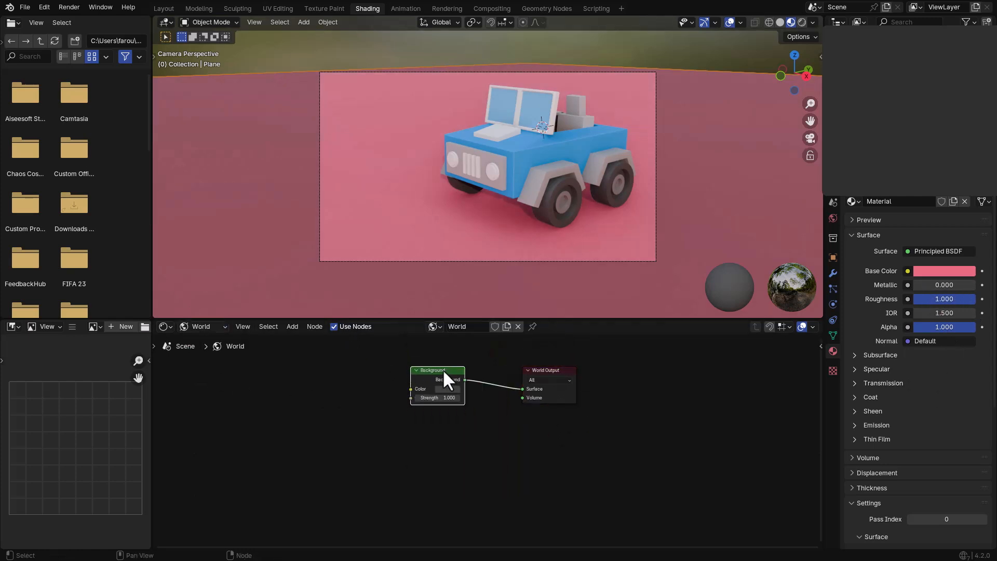
{"action": "key", "text": "ctrl+t"}
{"action": "left_click", "coordinate": [362, 400]}
{"action": "left_click", "coordinate": [249, 259]}
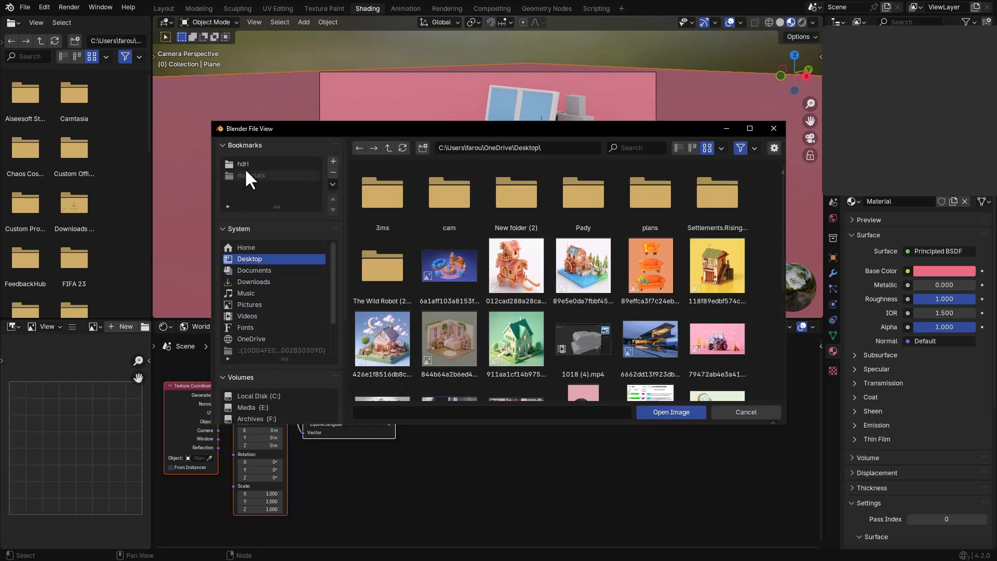
{"action": "left_click", "coordinate": [243, 165]}
{"action": "double_click", "coordinate": [581, 198]}
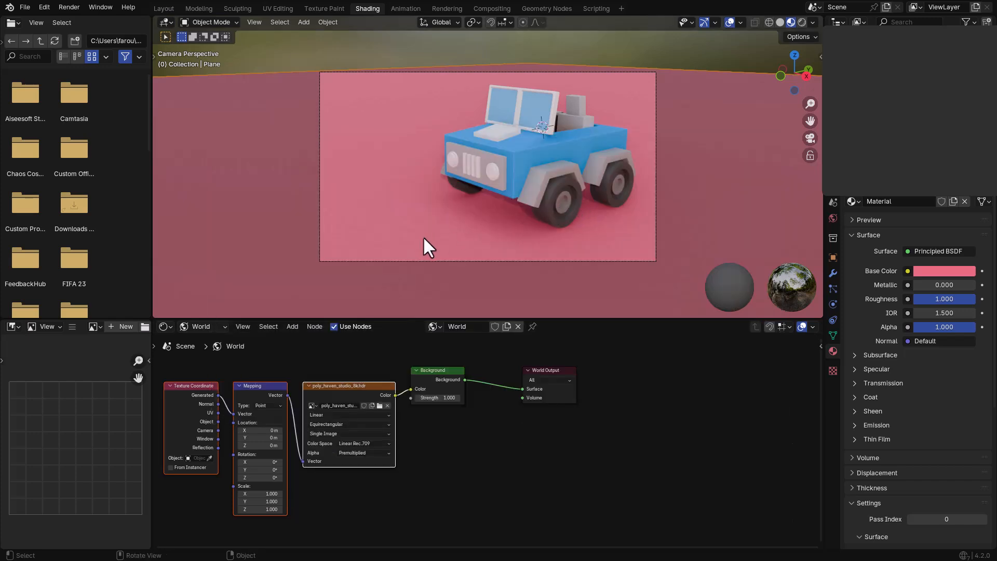
Step: Save the blend file and bring up the scene's render settings as far as the color management section
{"action": "key", "text": "KP_0"}
{"action": "key", "text": "KP_0"}
{"action": "key", "text": "ctrl+s"}
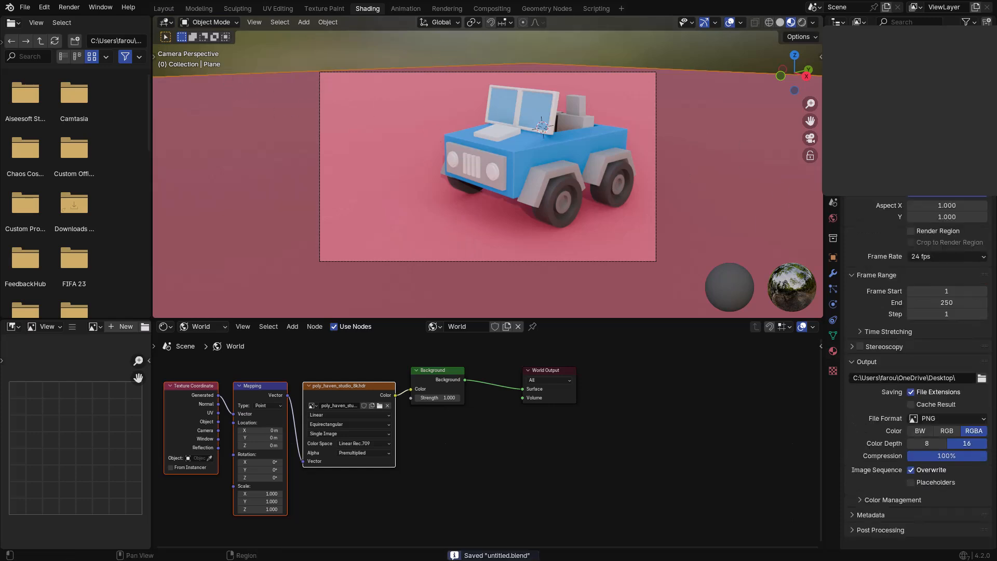
{"action": "left_click", "coordinate": [919, 196]}
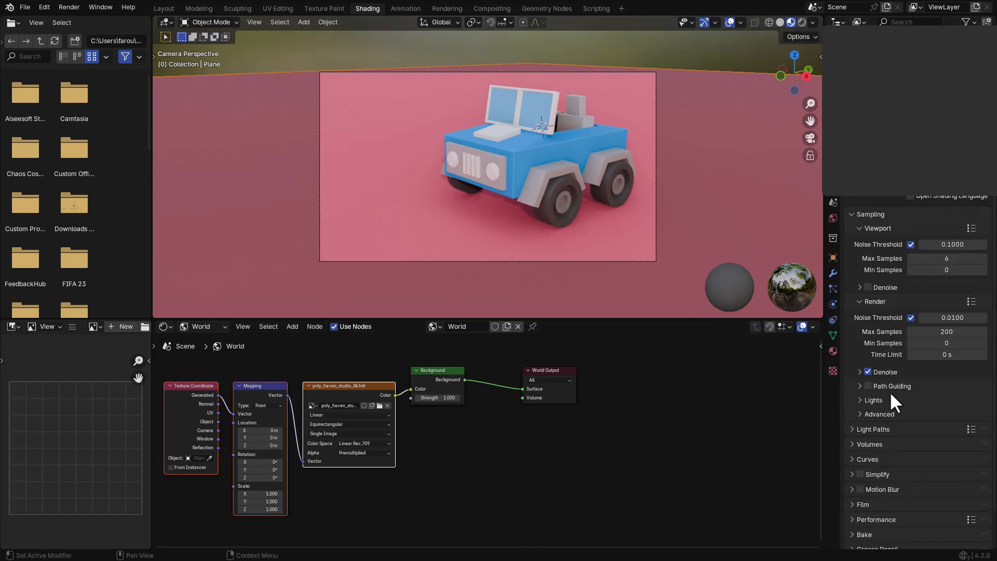
{"action": "scroll", "coordinate": [925, 270], "scroll_direction": "down", "scroll_amount": 2}
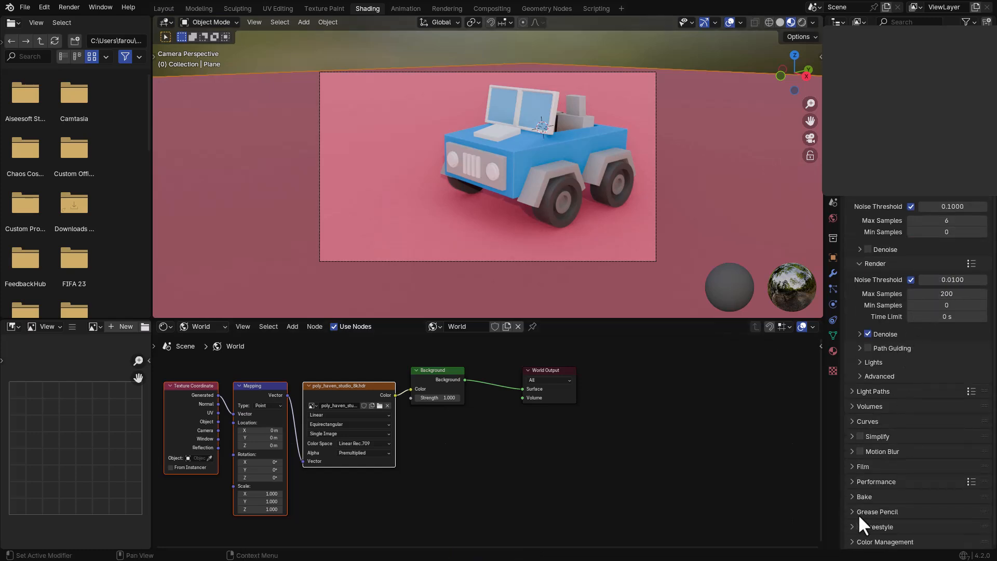